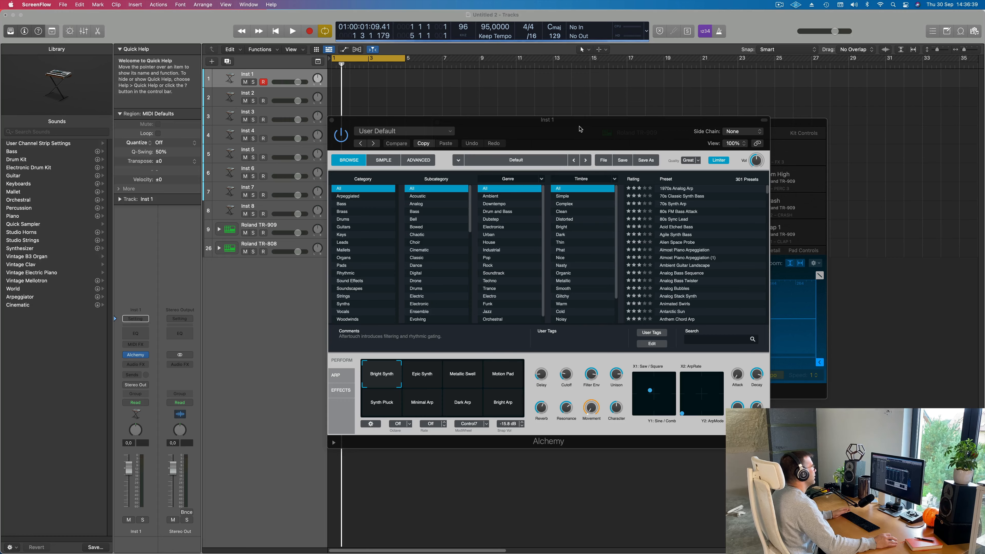
- Expand the Roland TR-909 track stack, select its Kick 1 track, and rearrange the Alchemy and Drum Machine Designer windows
{"action": "left_click_drag", "start_coordinate": [580, 129], "coordinate": [739, 110]}
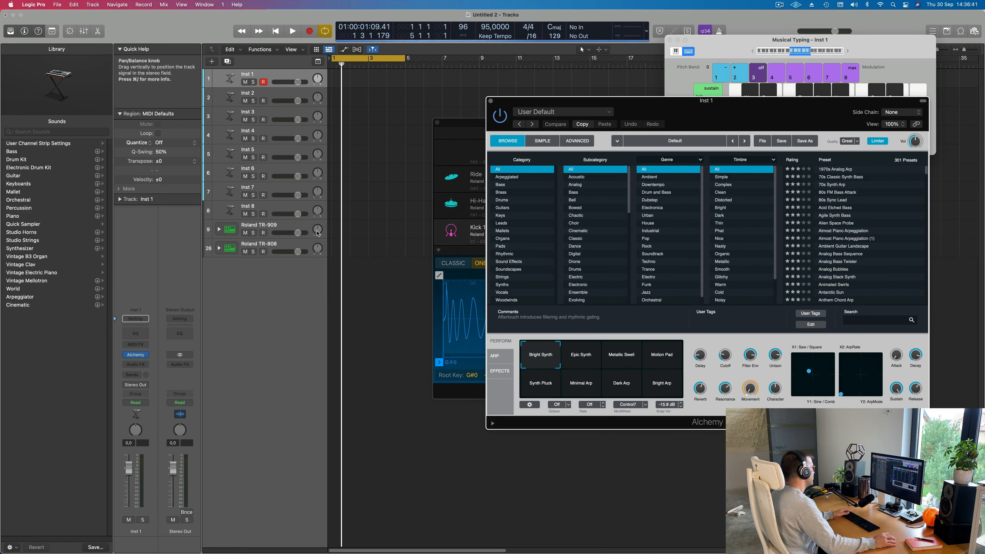
{"action": "left_click", "coordinate": [219, 229]}
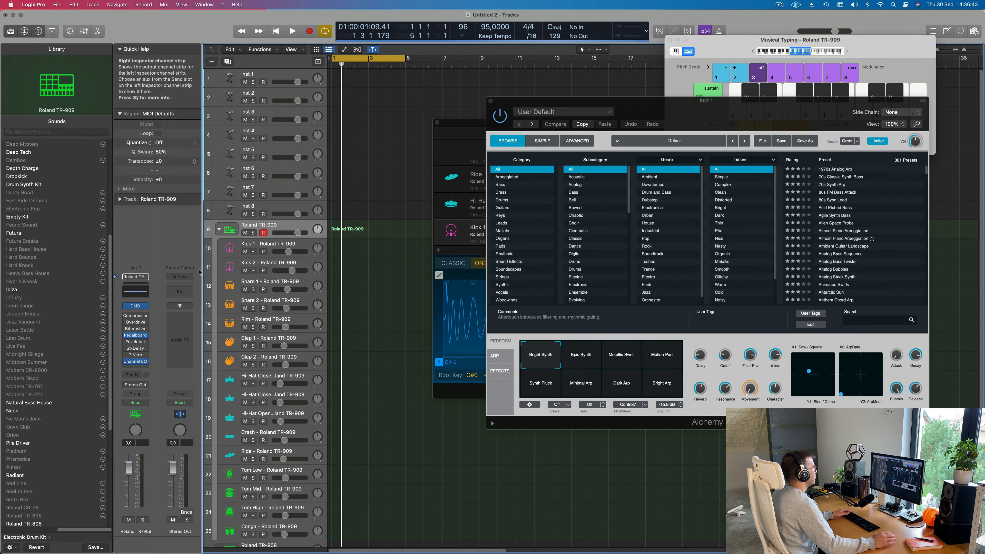
{"action": "left_click", "coordinate": [278, 246]}
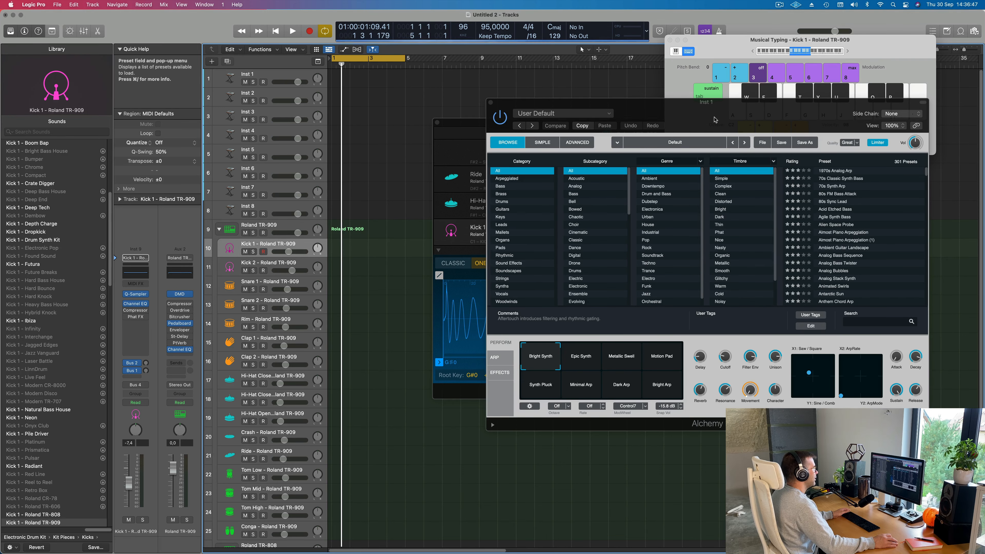
{"action": "left_click_drag", "start_coordinate": [713, 113], "coordinate": [759, 136]}
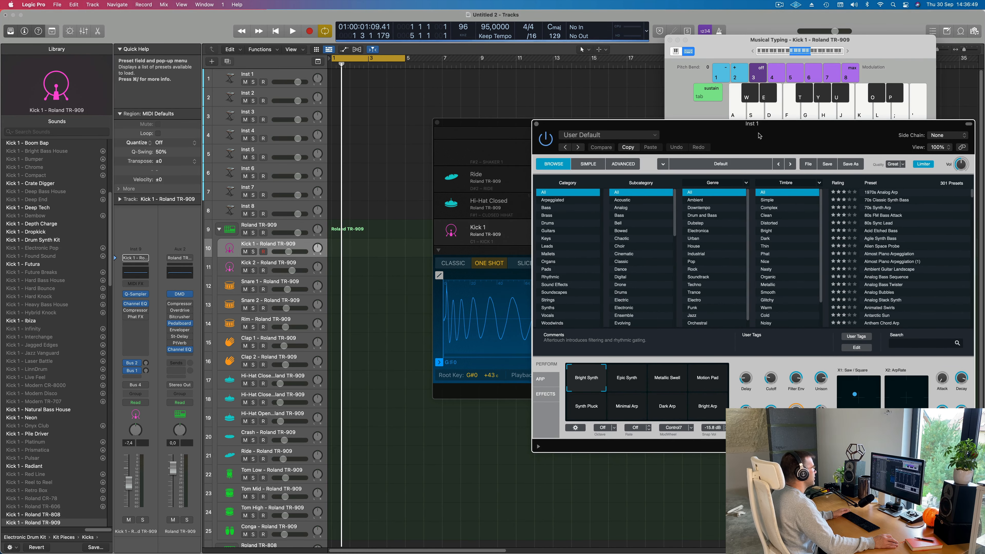
{"action": "left_click_drag", "start_coordinate": [498, 137], "coordinate": [503, 210]}
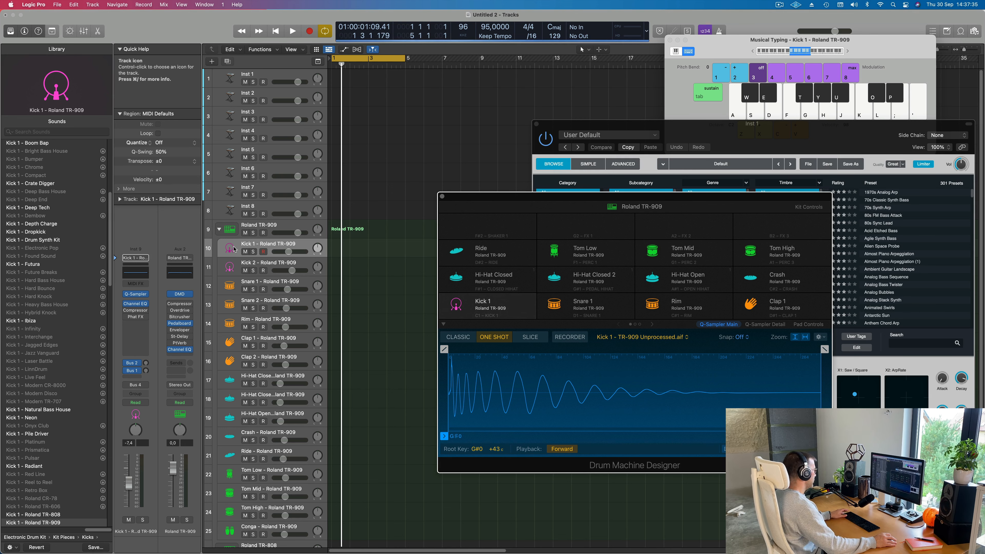
- Audition the Kick 1 track with Musical Typing while lowering its octave to C0
{"action": "key", "text": "a"}
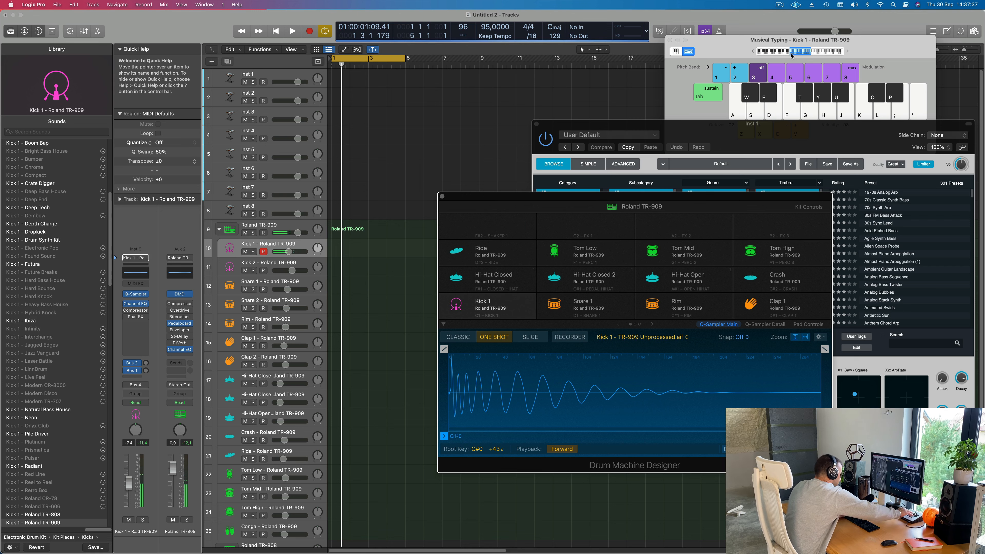
{"action": "key", "text": "a"}
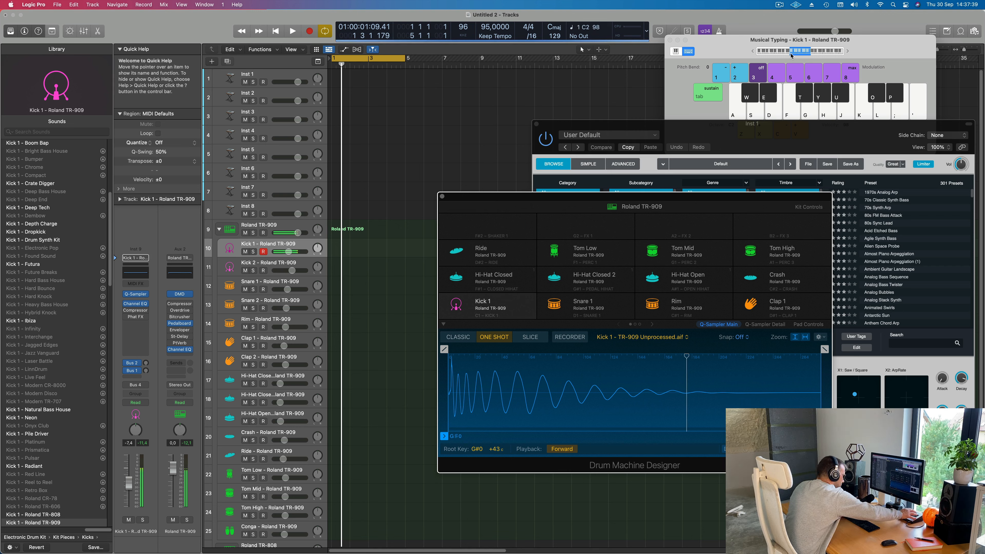
{"action": "key", "text": "a"}
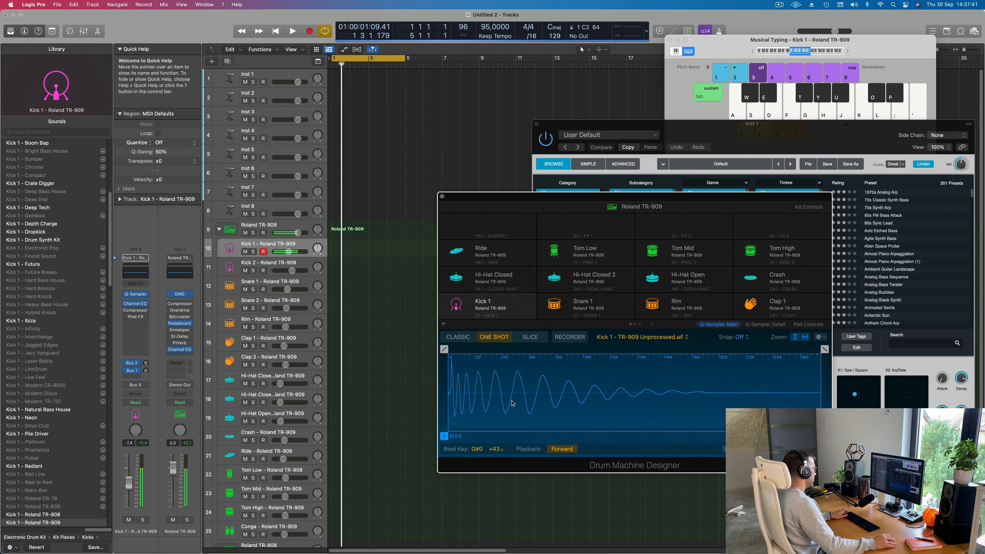
{"action": "key", "text": "a"}
{"action": "left_click", "coordinate": [753, 51]}
{"action": "key", "text": "a"}
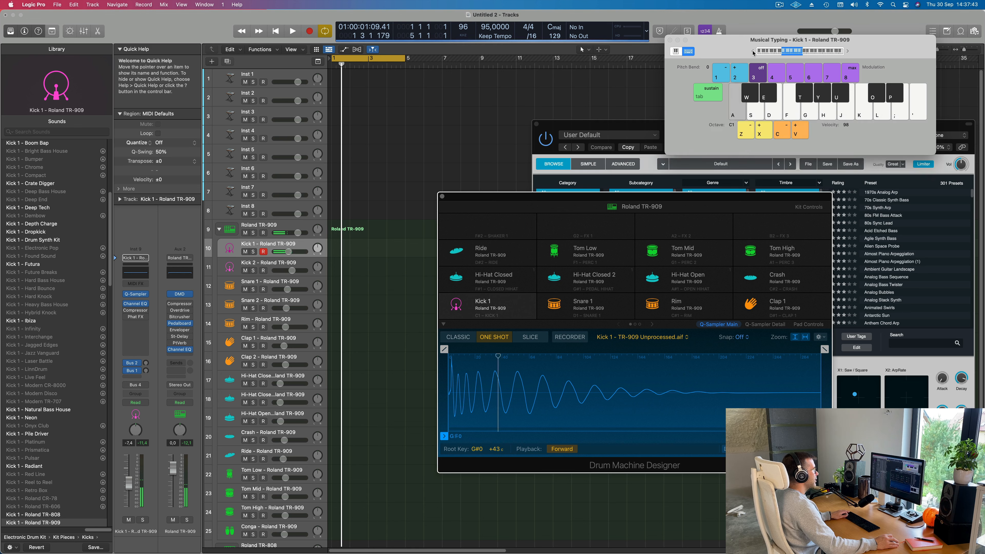
{"action": "left_click", "coordinate": [752, 51]}
{"action": "key", "text": "a"}
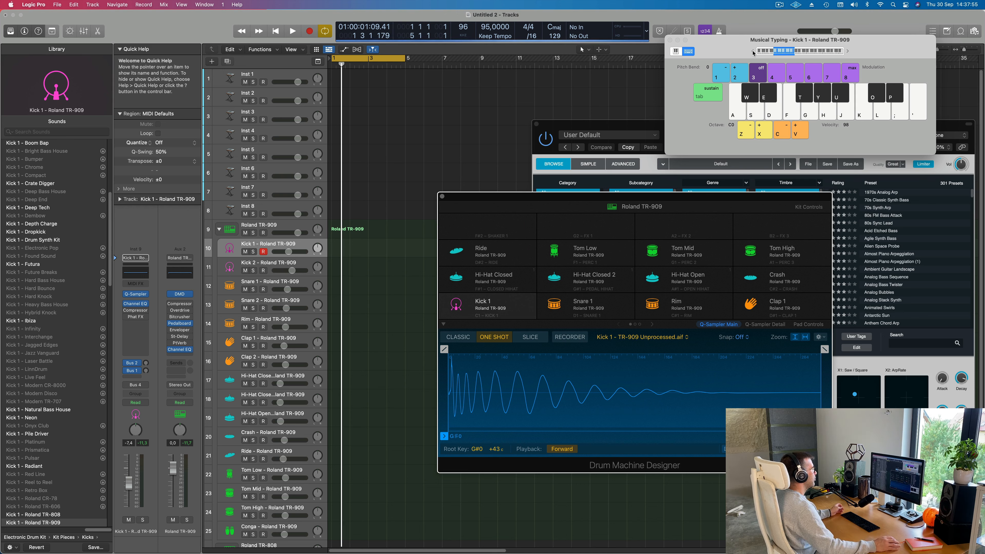
{"action": "mouse_move", "coordinate": [757, 202]}
{"action": "left_mouse_down"}
{"action": "mouse_move", "coordinate": [737, 203]}
{"action": "mouse_move", "coordinate": [759, 213]}
{"action": "left_mouse_up"}
{"action": "key", "text": "a"}
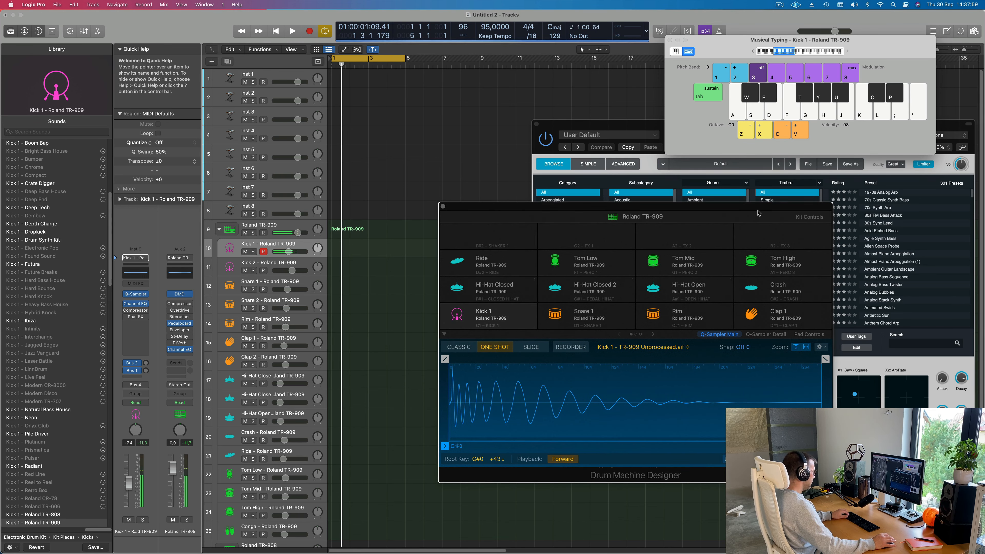
- Select the main Roland TR-909 track, raise the Musical Typing octave to C1, and audition the kick, rim, clap and snare sounds
{"action": "left_click", "coordinate": [290, 227]}
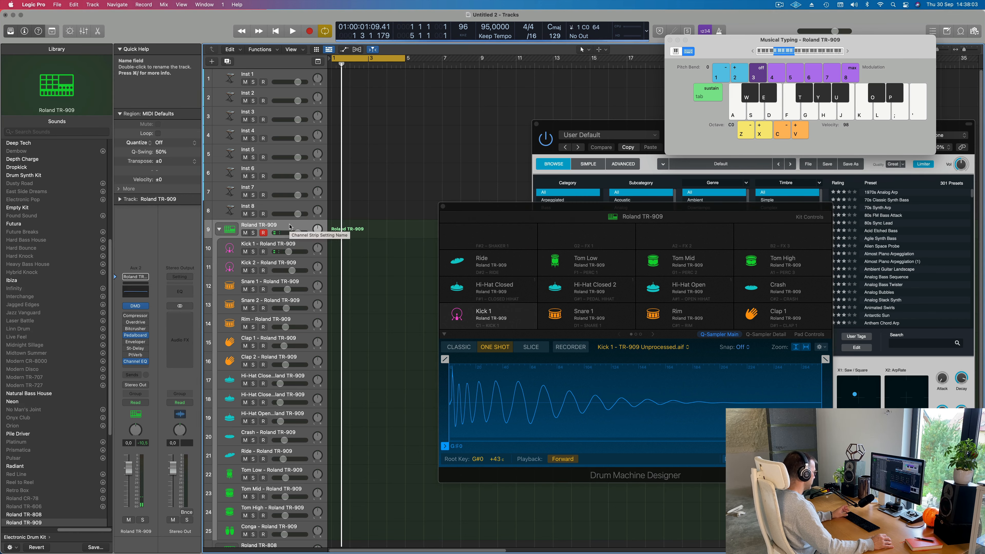
{"action": "left_click", "coordinate": [846, 51]}
{"action": "key", "text": "a"}
{"action": "key", "text": "a"}
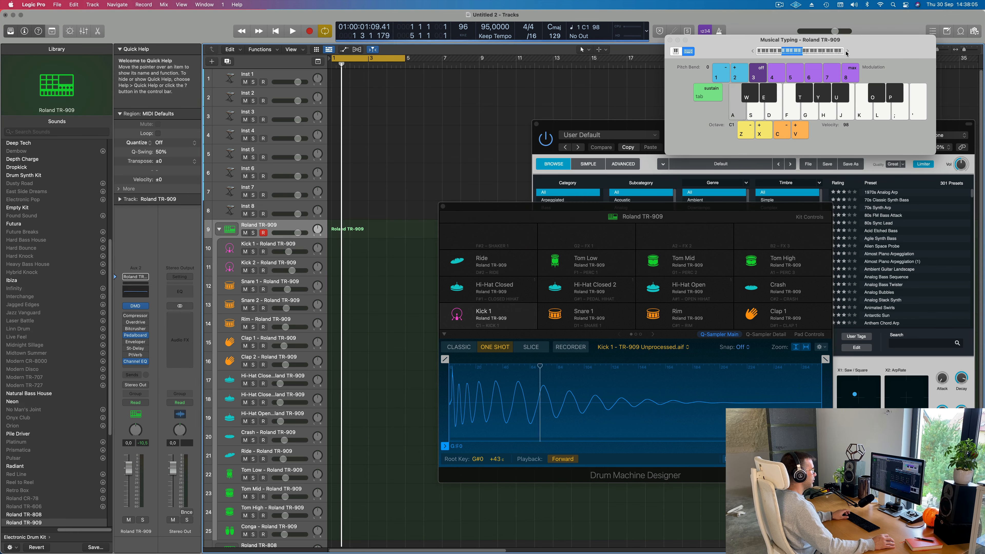
{"action": "key", "text": "a"}
{"action": "key", "text": "w"}
{"action": "key", "text": "a"}
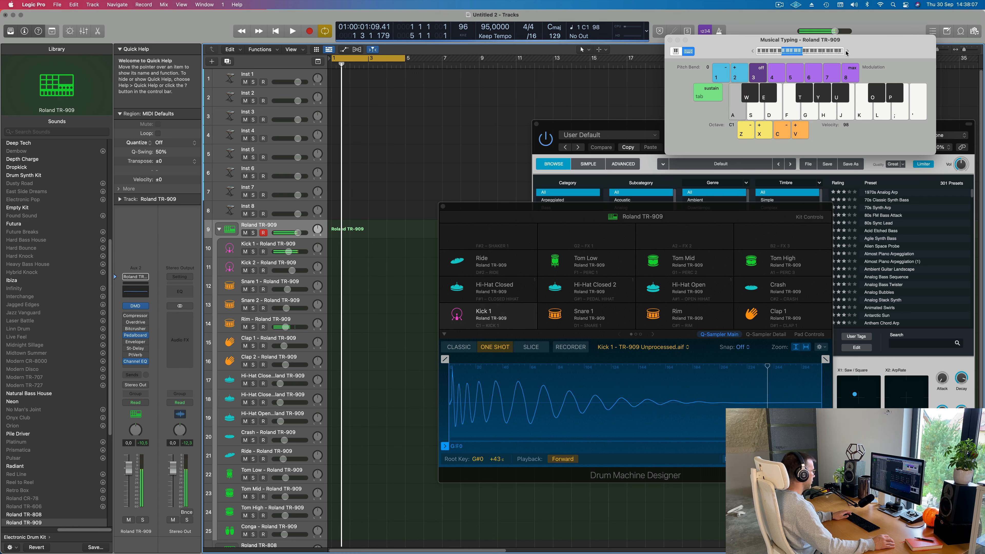
{"action": "key", "text": "e"}
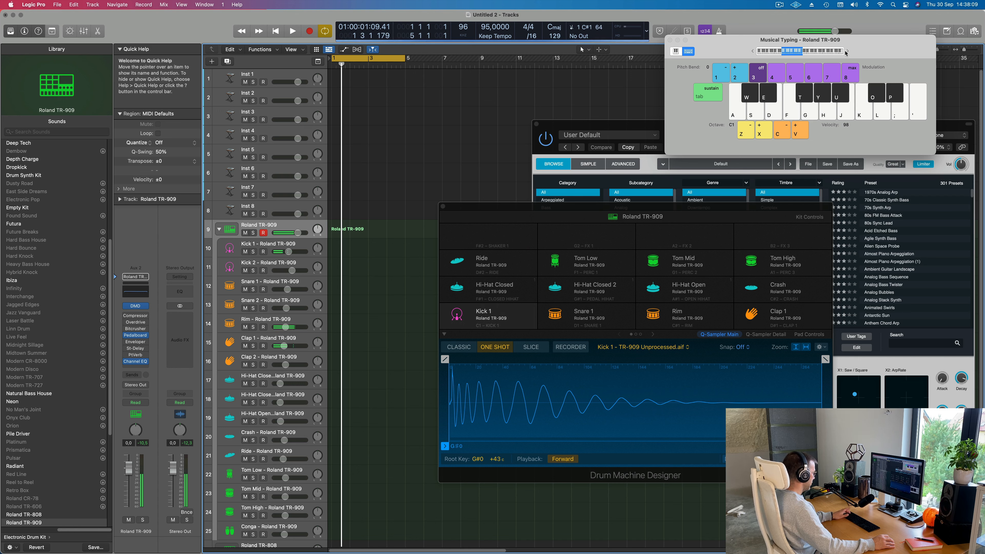
{"action": "key", "text": "s"}
{"action": "key", "text": "a"}
{"action": "key", "text": "a"}
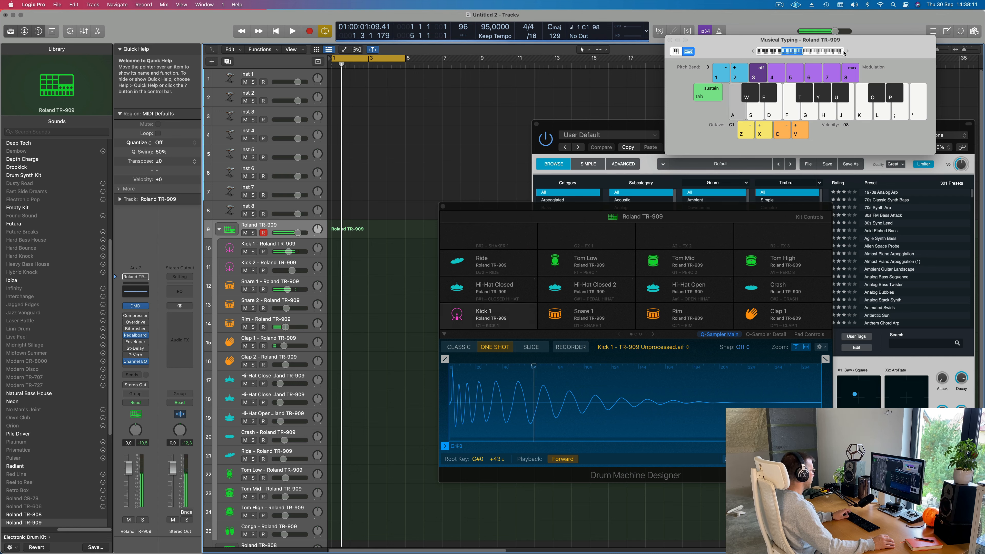
{"action": "key", "text": "s"}
- Record a four-bar kick and snare pattern on the Roland TR-909 track by playing C1 and D1 with Musical Typing
{"action": "key", "text": "space"}
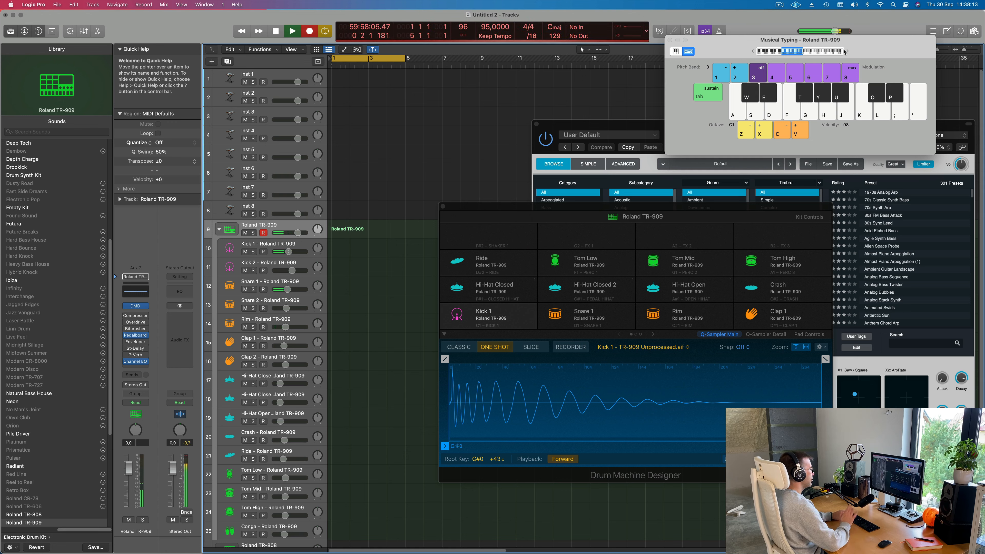
{"action": "key", "text": "a"}
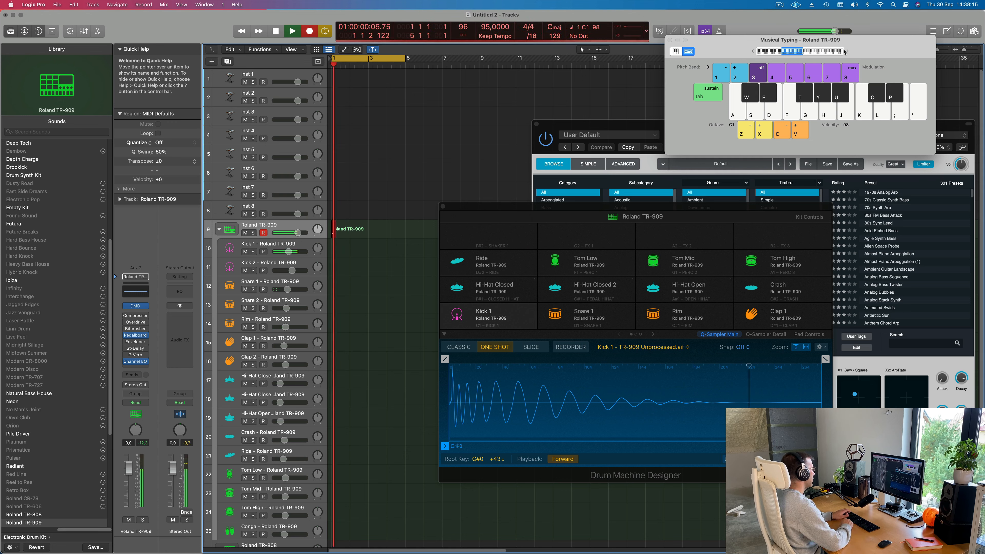
{"action": "key", "text": "s"}
{"action": "key", "text": "a"}
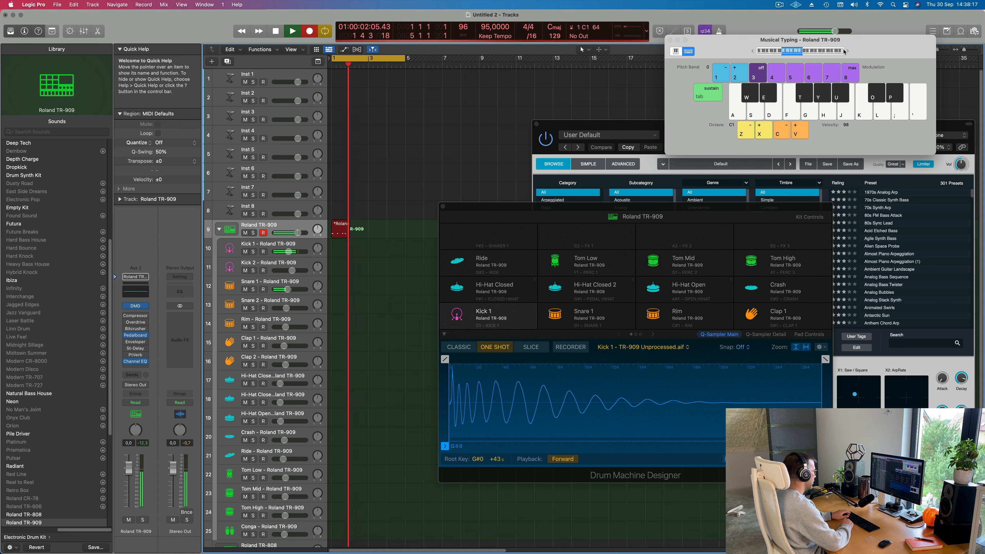
{"action": "key", "text": "a"}
{"action": "key", "text": "s"}
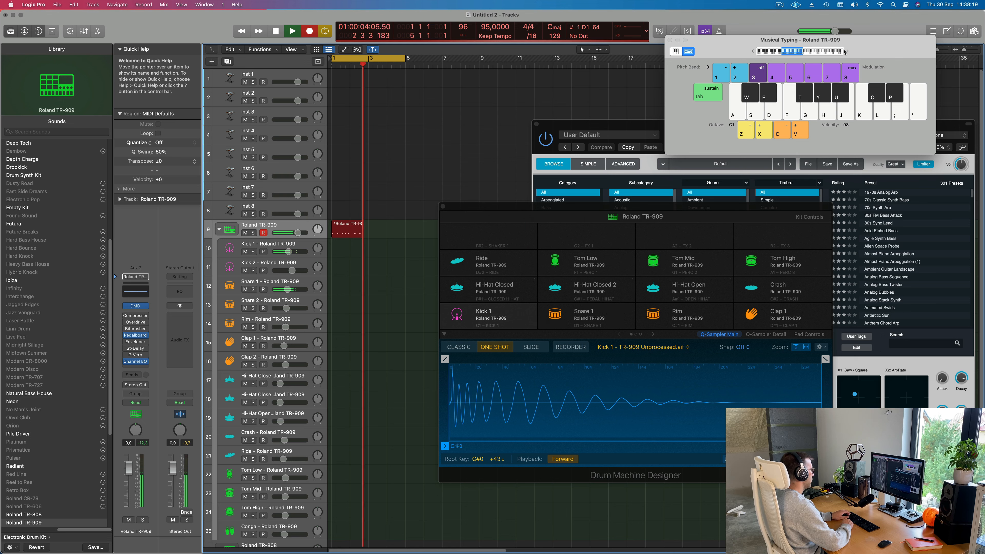
{"action": "key", "text": "a"}
{"action": "key", "text": "s"}
{"action": "key", "text": "a"}
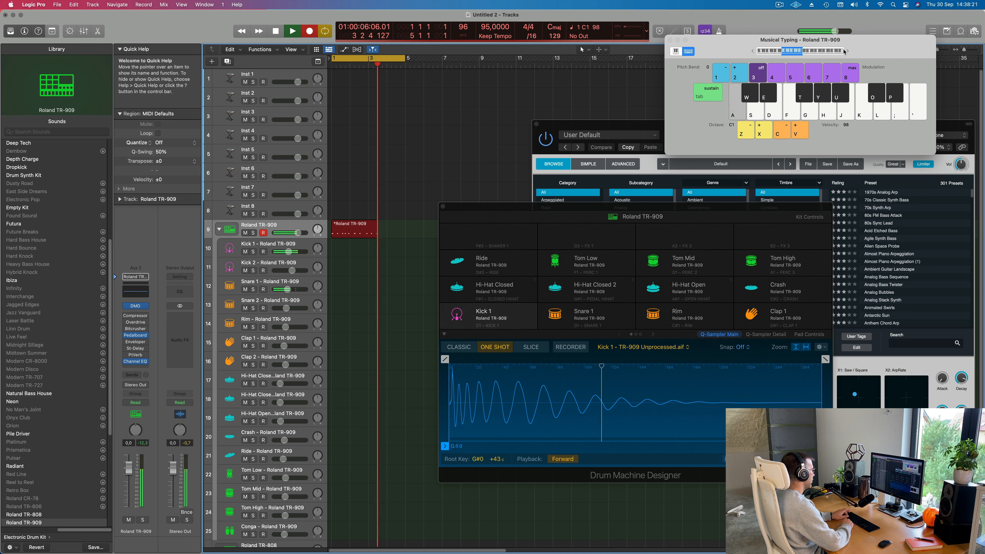
{"action": "key", "text": "a"}
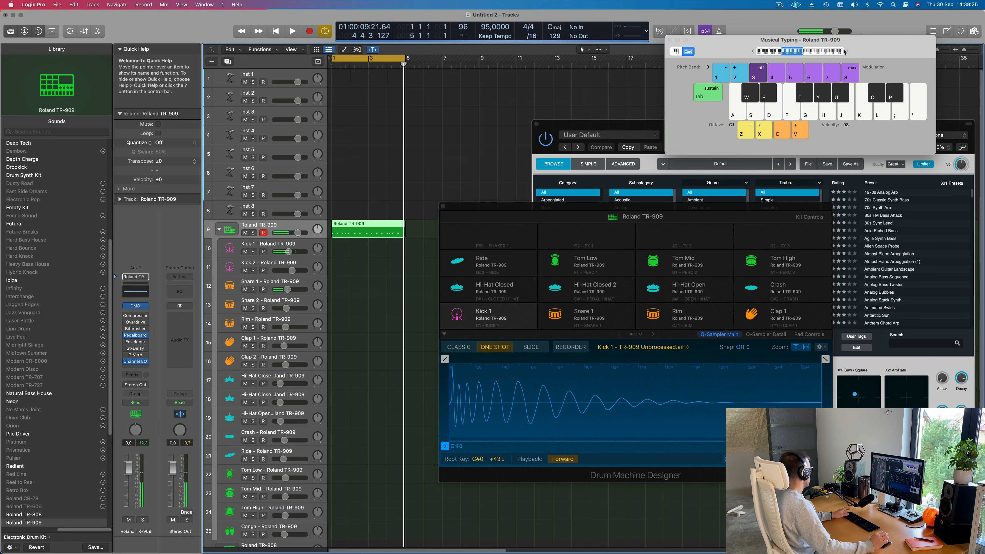
- Open the recorded Roland TR-909 region in the Piano Roll, move Drum Machine Designer out of the way, and play the pattern back
{"action": "key", "text": "space"}
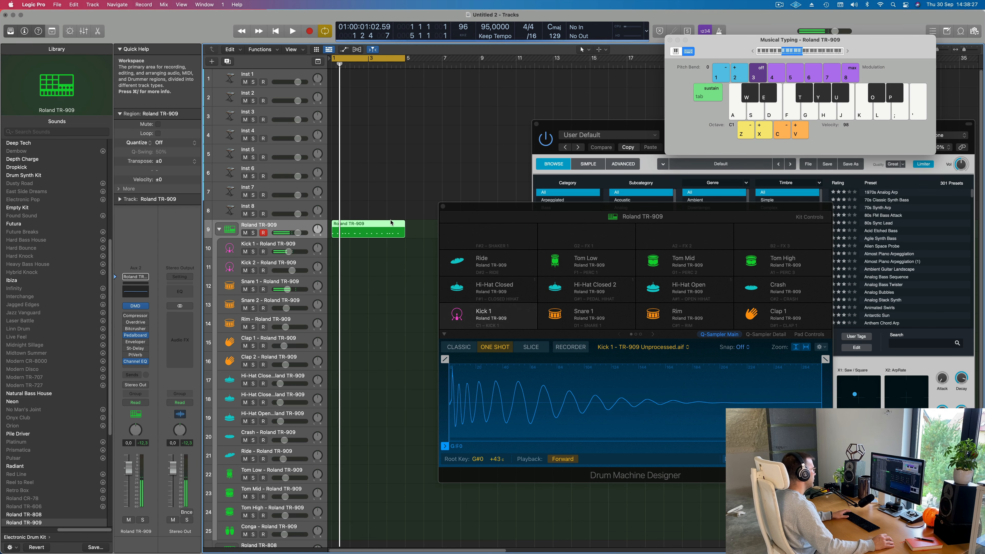
{"action": "double_click", "coordinate": [389, 226]}
{"action": "double_click", "coordinate": [389, 226]}
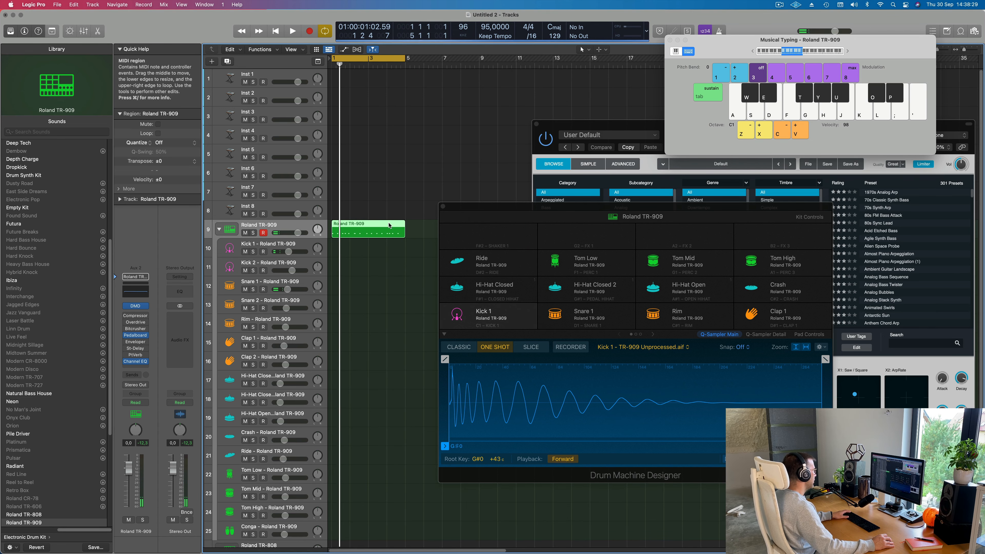
{"action": "double_click", "coordinate": [389, 225]}
{"action": "key", "text": "space"}
{"action": "left_click_drag", "start_coordinate": [504, 207], "coordinate": [606, 39]}
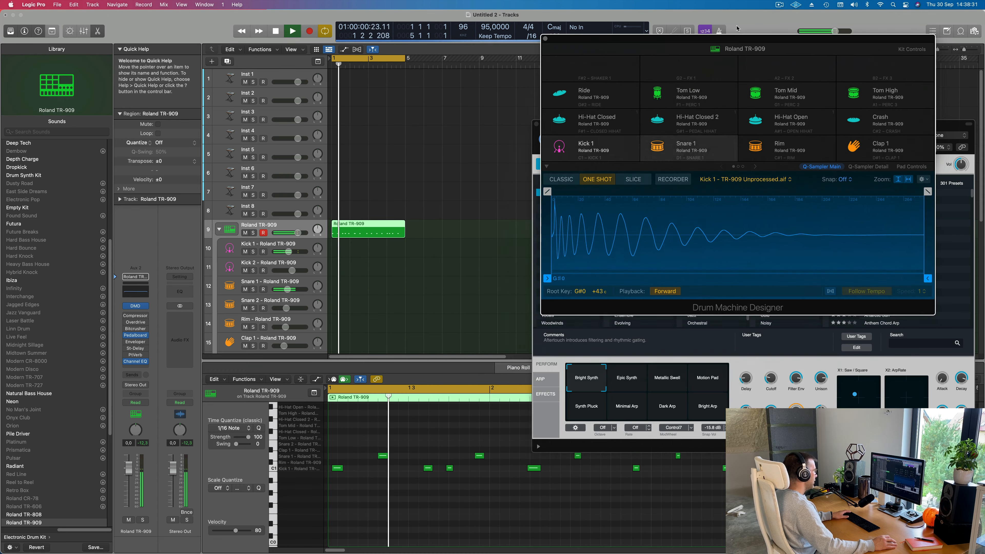
{"action": "scroll", "coordinate": [439, 517], "scroll_direction": "down", "scroll_amount": 6}
{"action": "key", "text": "space"}
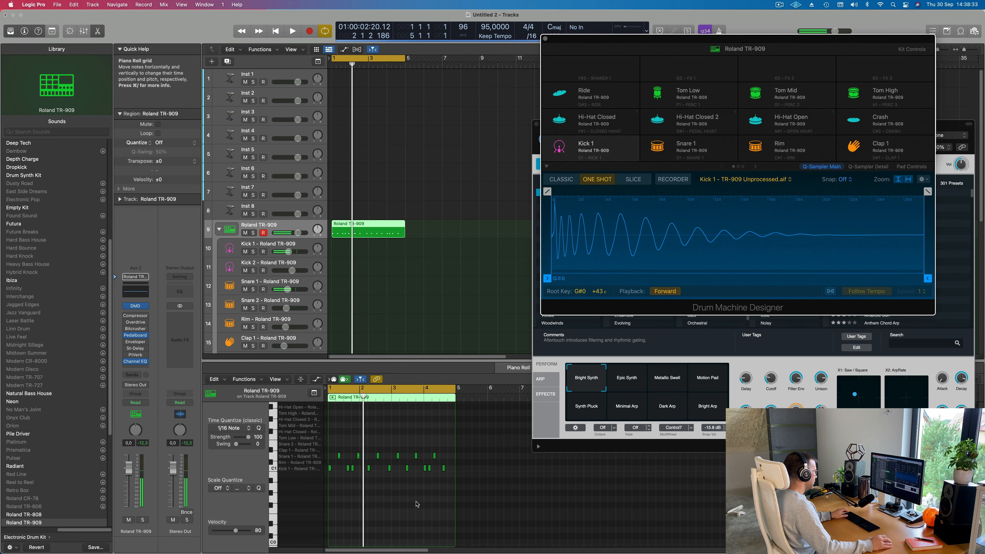
{"action": "scroll", "coordinate": [397, 495], "scroll_direction": "up", "scroll_amount": 2}
{"action": "scroll", "coordinate": [397, 495], "scroll_direction": "up", "scroll_amount": 5}
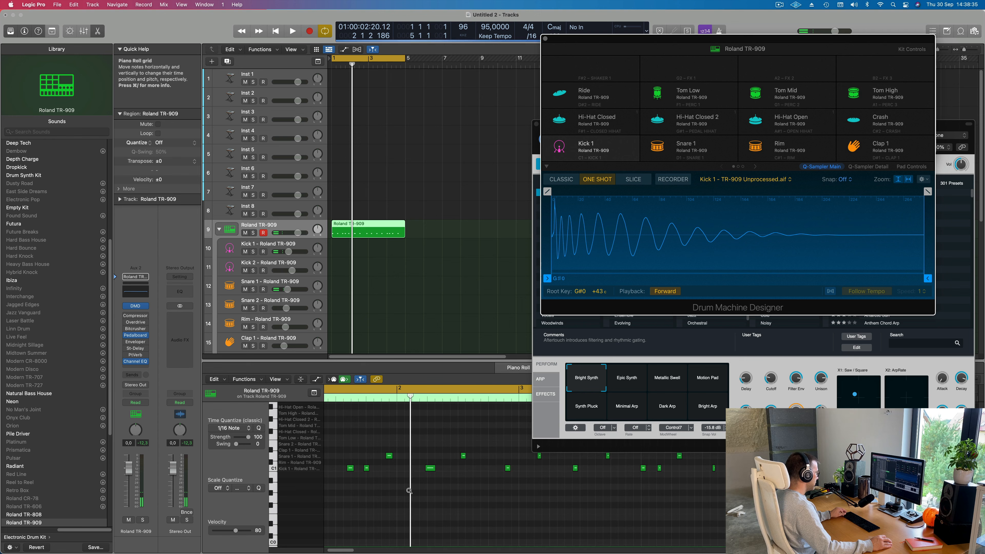
{"action": "key", "text": "space"}
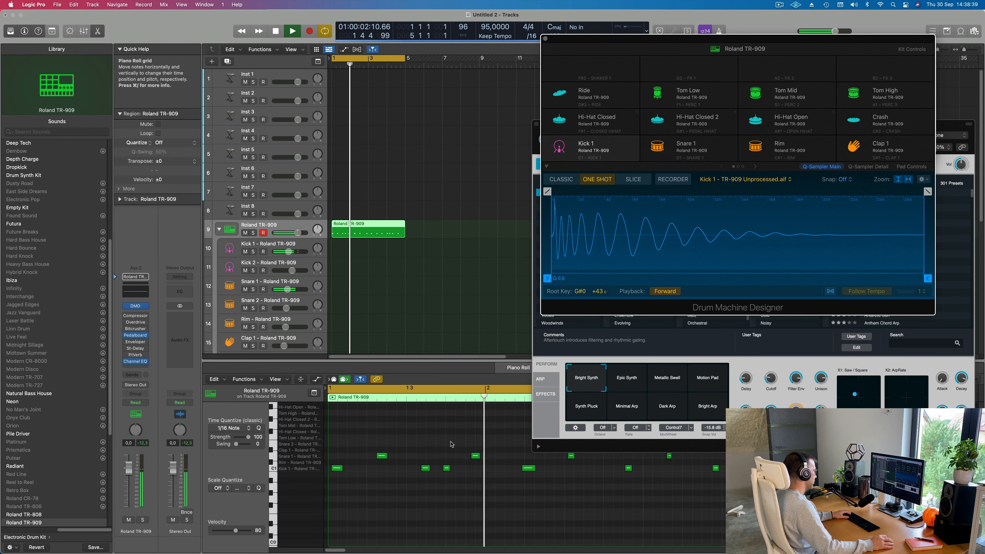
- Shift the second Snare 1 note in bar 1 slightly earlier and the first one slightly later, then play back the pattern
{"action": "left_click_drag", "start_coordinate": [475, 456], "coordinate": [471, 452]}
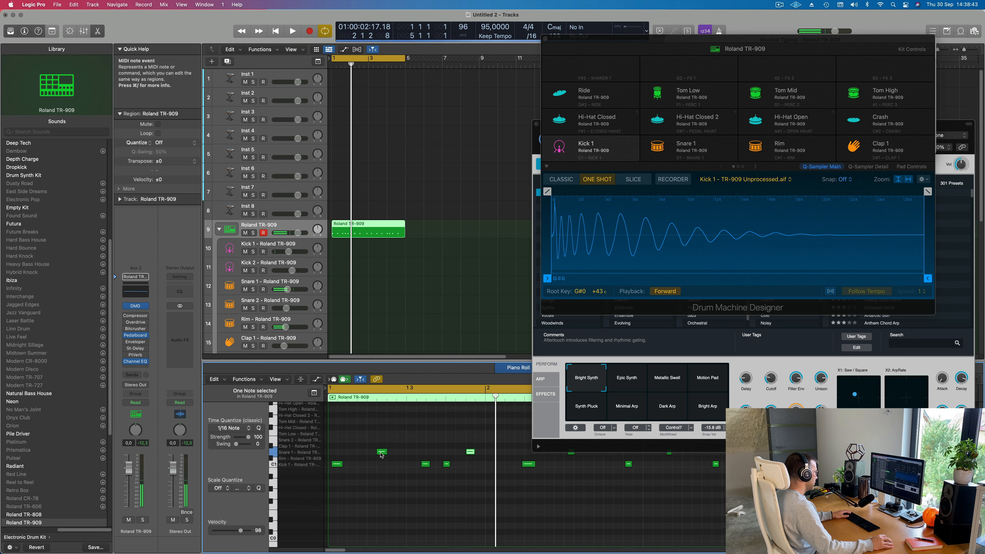
{"action": "left_click_drag", "start_coordinate": [382, 452], "coordinate": [391, 453]}
{"action": "key", "text": "space"}
{"action": "scroll", "coordinate": [359, 456], "scroll_direction": "down", "scroll_amount": 1}
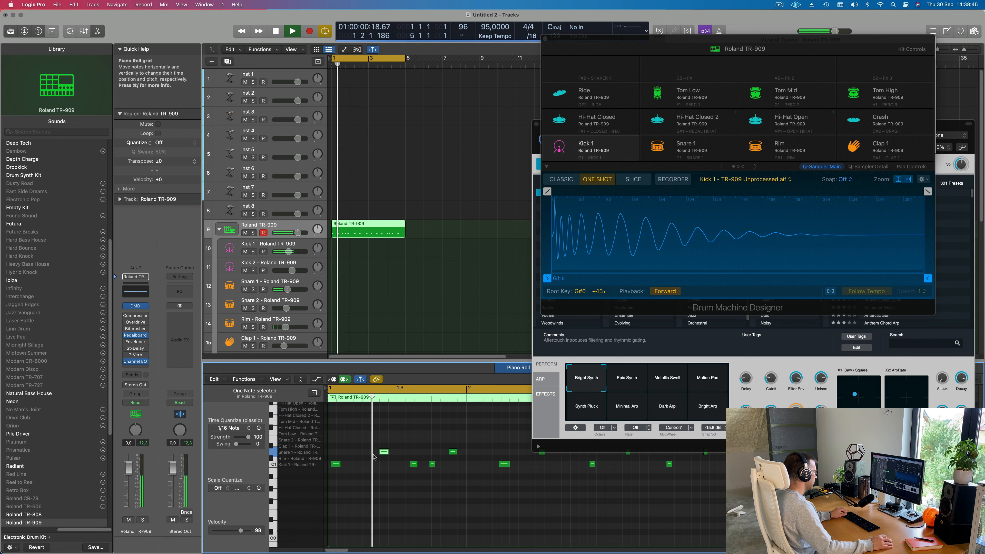
{"action": "scroll", "coordinate": [359, 456], "scroll_direction": "down", "scroll_amount": 1}
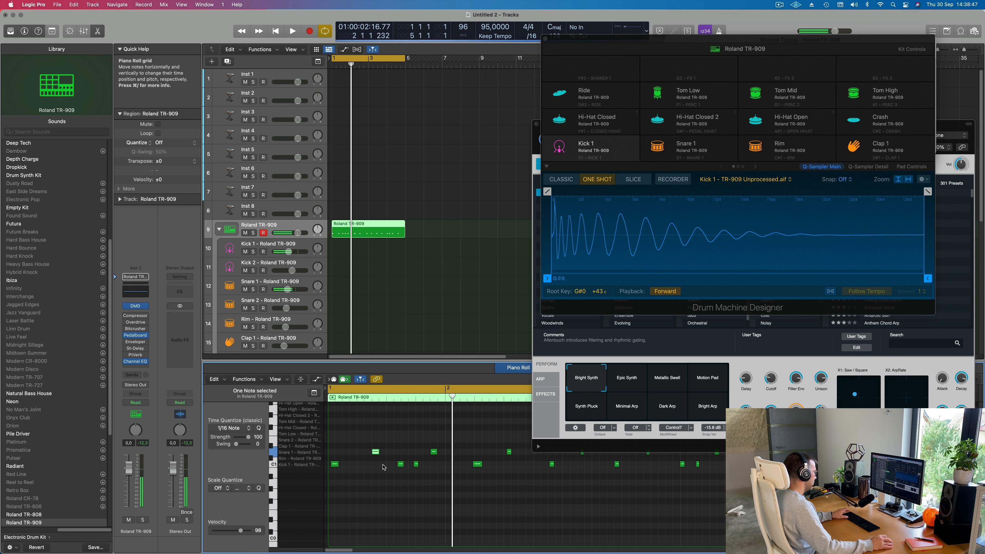
{"action": "key", "text": "space"}
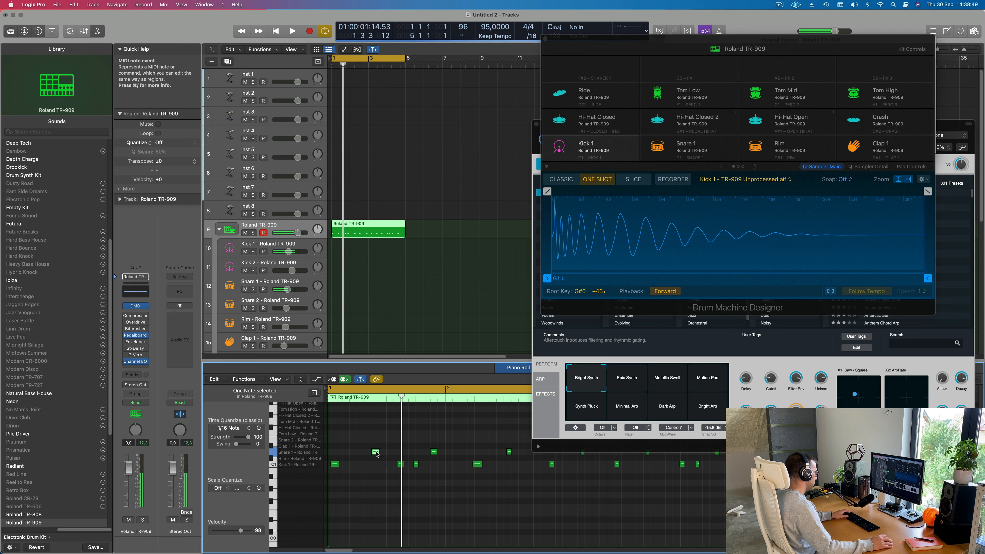
- Move the first Snare 1 note in bar 1 slightly earlier and play back the beat
{"action": "left_click_drag", "start_coordinate": [373, 455], "coordinate": [366, 455]}
{"action": "key", "text": "space"}
{"action": "scroll", "coordinate": [365, 470], "scroll_direction": "down", "scroll_amount": 1}
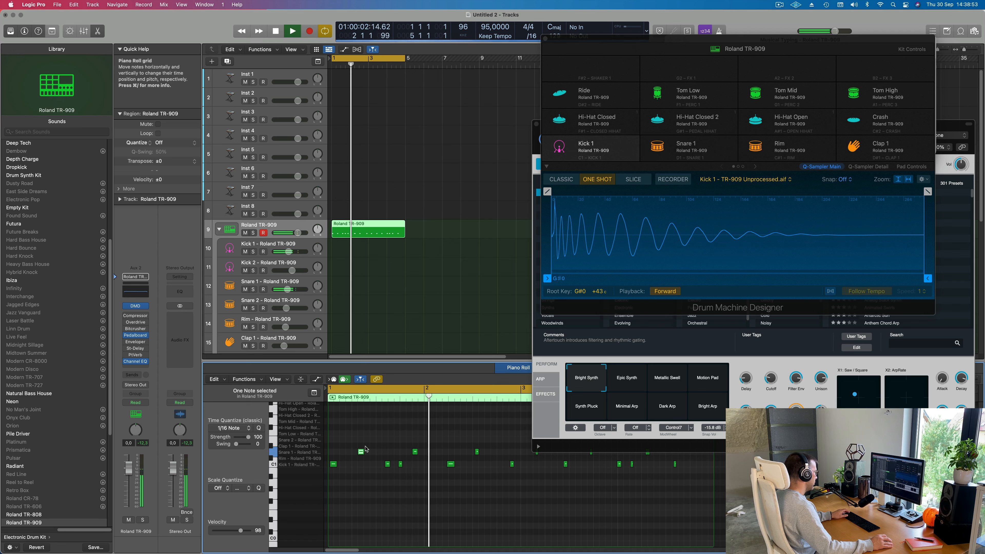
{"action": "key", "text": "space"}
- Divide the Roland TR-909 region at bar 2, delete the section after bar 1, and play the remaining one-bar region
{"action": "double_click", "coordinate": [352, 229], "text": "super"}
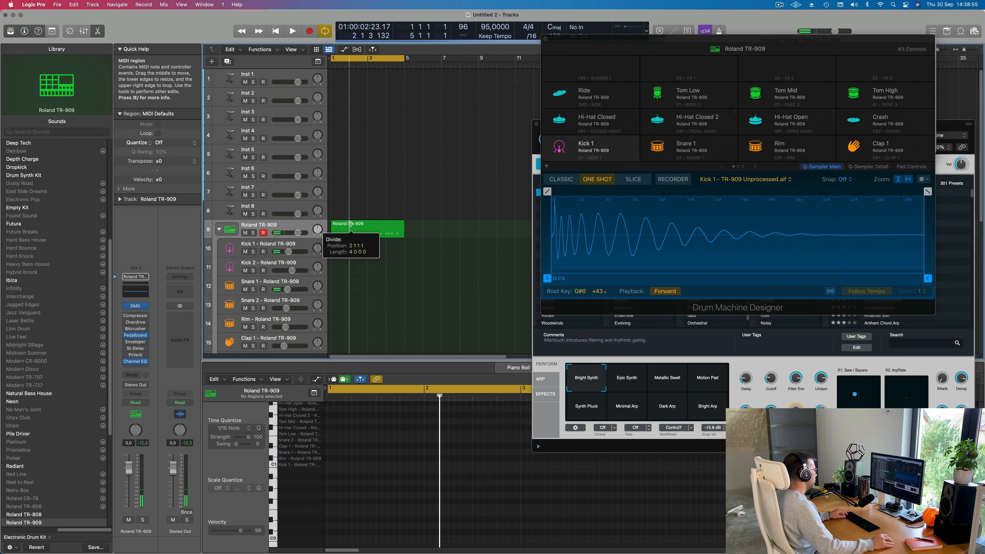
{"action": "key", "text": "Delete"}
{"action": "key", "text": "space"}
{"action": "left_click", "coordinate": [341, 232]}
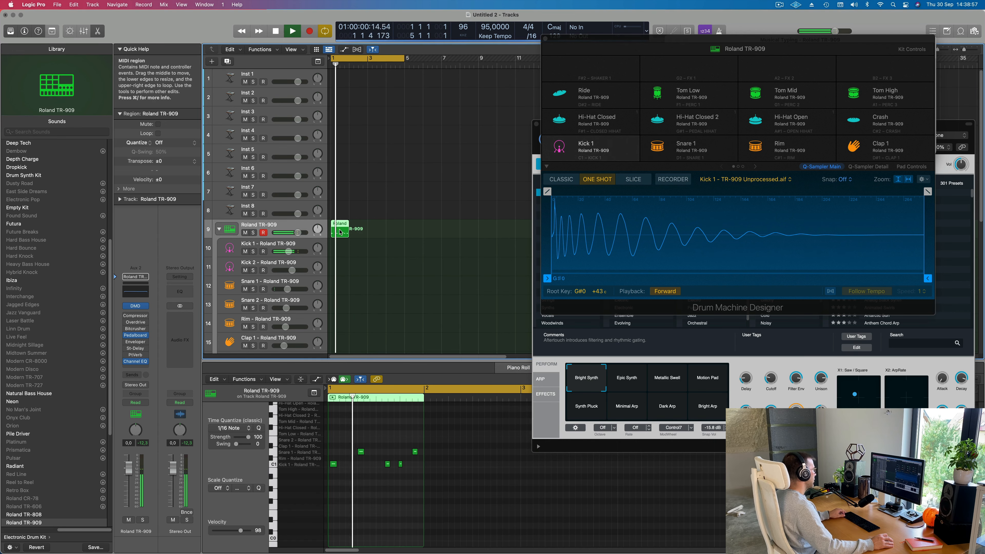
- Repeat the one-bar Roland TR-909 region three times to fill bars 1 to 4, then select the first region and play it back
{"action": "key", "text": "super+r"}
{"action": "key", "text": "super+r"}
{"action": "key", "text": "super+r"}
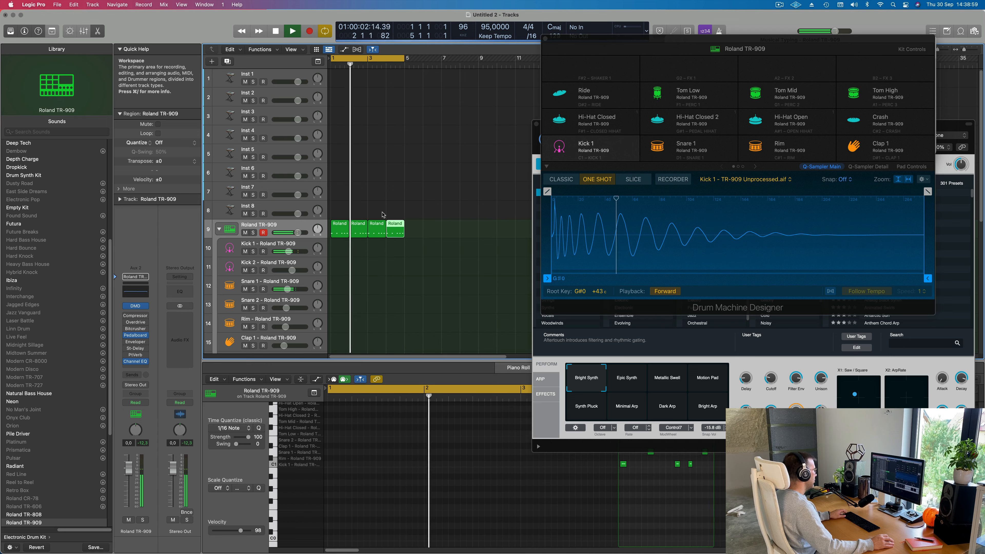
{"action": "left_click", "coordinate": [341, 235]}
{"action": "key", "text": "space"}
{"action": "key", "text": "space"}
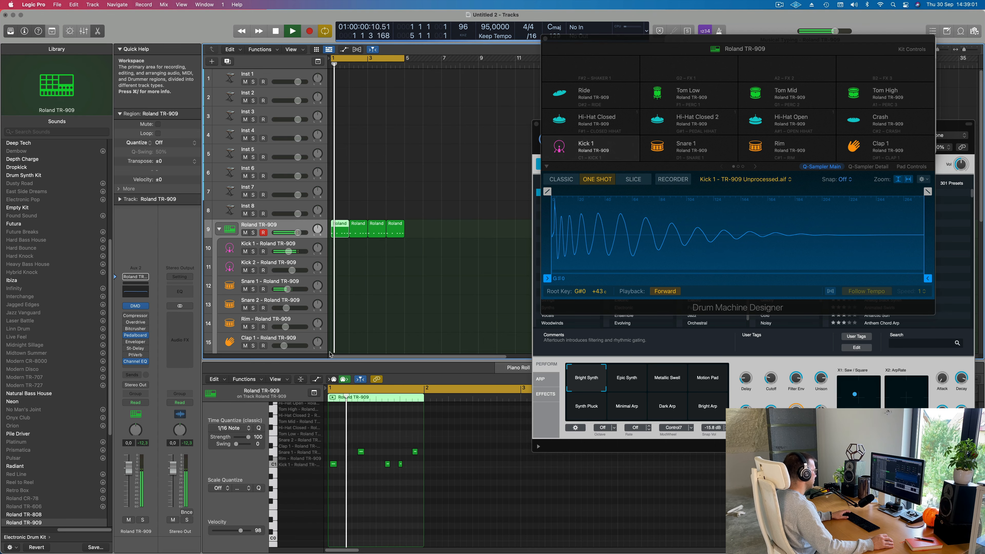
{"action": "key", "text": "space"}
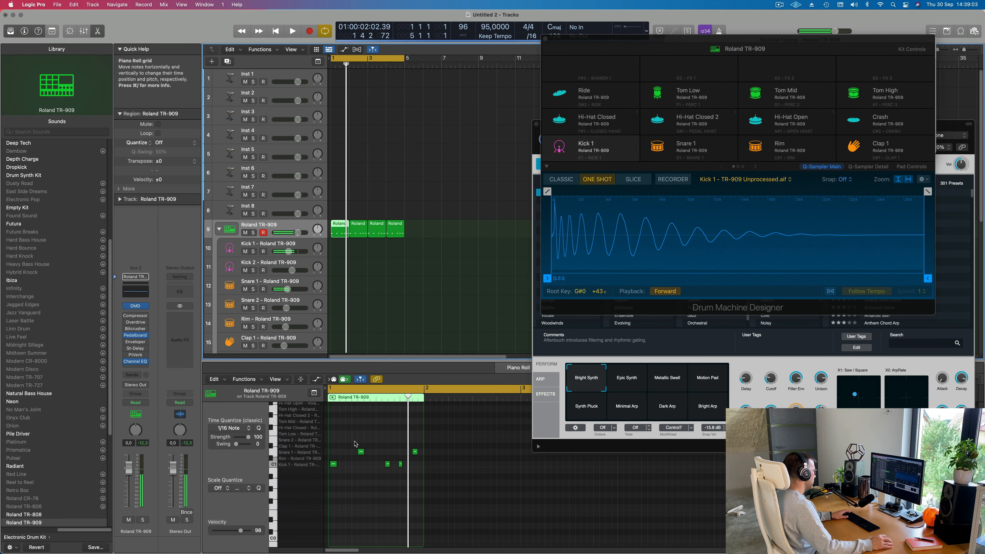
- Move both Snare 1 notes in bar 1 slightly earlier together and play back the pattern
{"action": "left_click_drag", "start_coordinate": [354, 442], "coordinate": [421, 455]}
{"action": "key", "text": "space"}
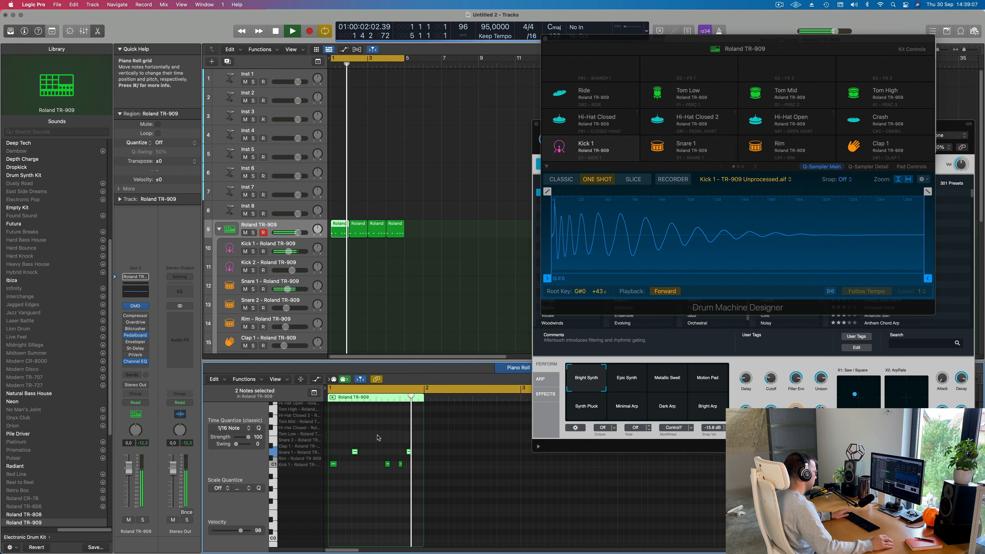
{"action": "left_click", "coordinate": [344, 475]}
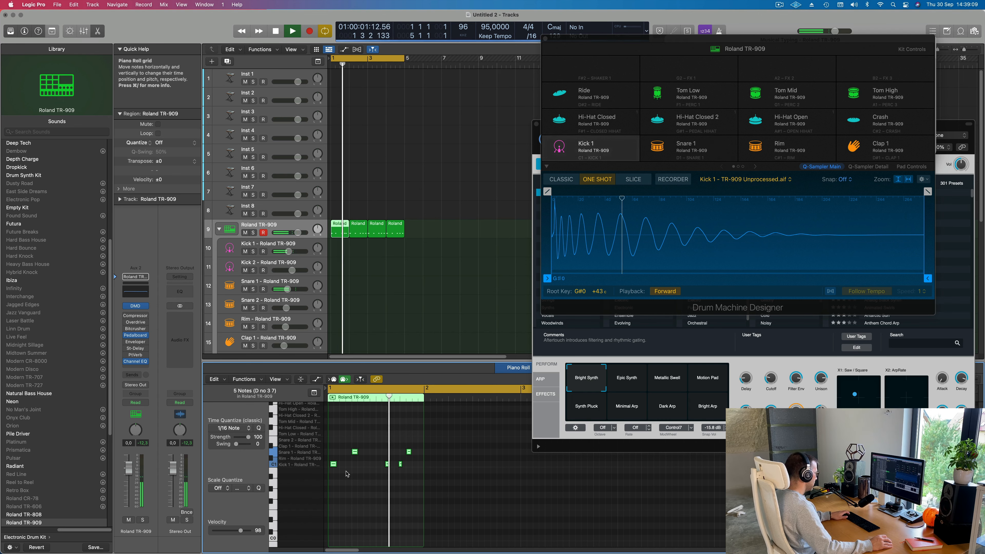
- Quantize all notes of the bar 1 region to 1/16 note, select the last Kick 1 note, and play back the beat
{"action": "key", "text": "super+a"}
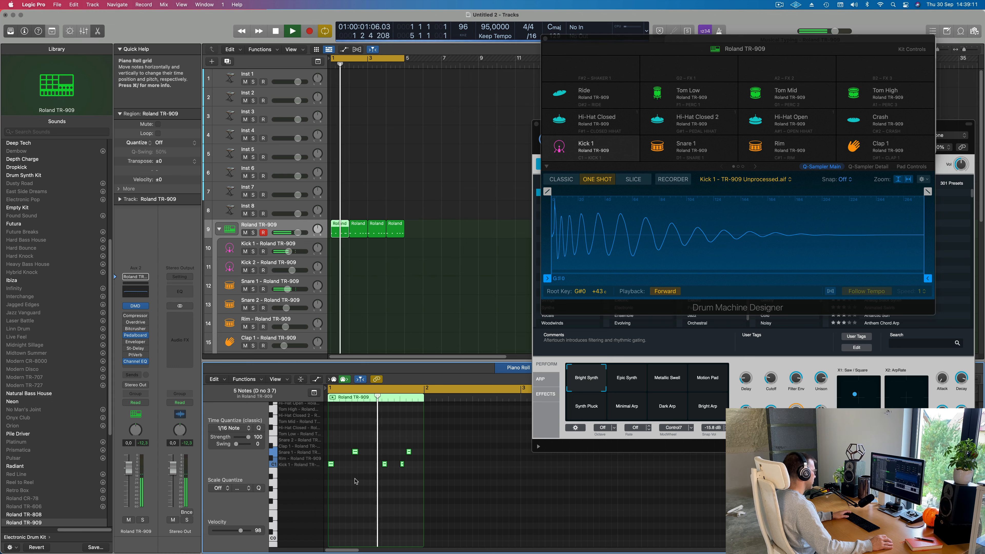
{"action": "key", "text": "space"}
{"action": "left_click", "coordinate": [409, 474]}
{"action": "left_click_drag", "start_coordinate": [396, 450], "coordinate": [405, 470]}
{"action": "key", "text": "space"}
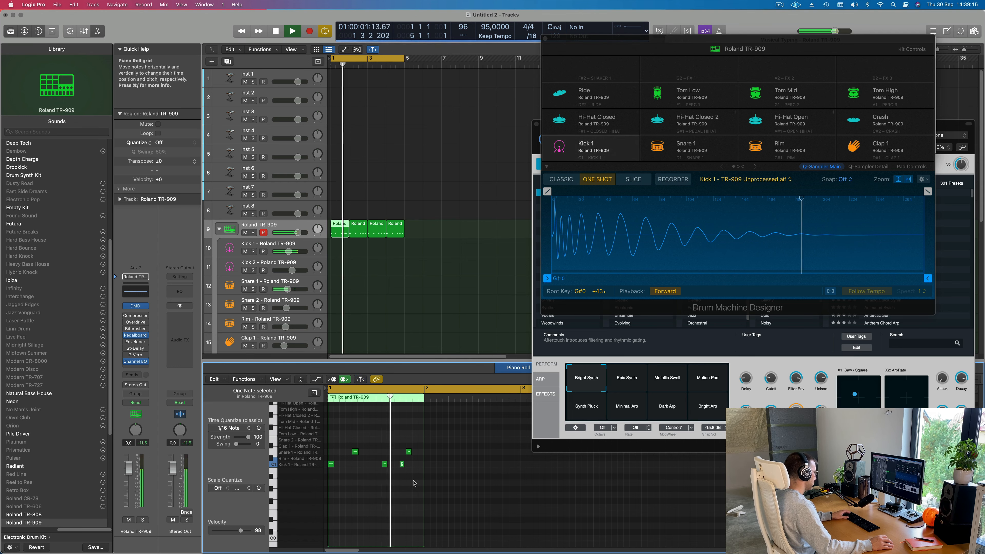
{"action": "key", "text": "space"}
{"action": "key", "text": "space"}
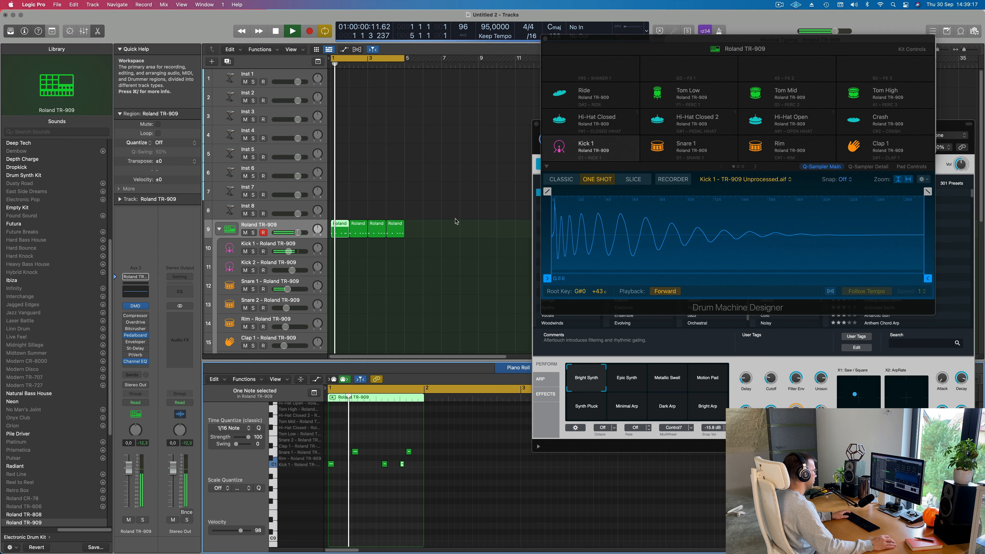
- Delete the three repeated regions after bar 1, repeat the first region once, and join the pair into a two-bar region
{"action": "left_click_drag", "start_coordinate": [453, 220], "coordinate": [343, 231]}
{"action": "key", "text": "Delete"}
{"action": "left_click", "coordinate": [341, 229]}
{"action": "key", "text": "super+r"}
{"action": "key", "text": "super+j"}
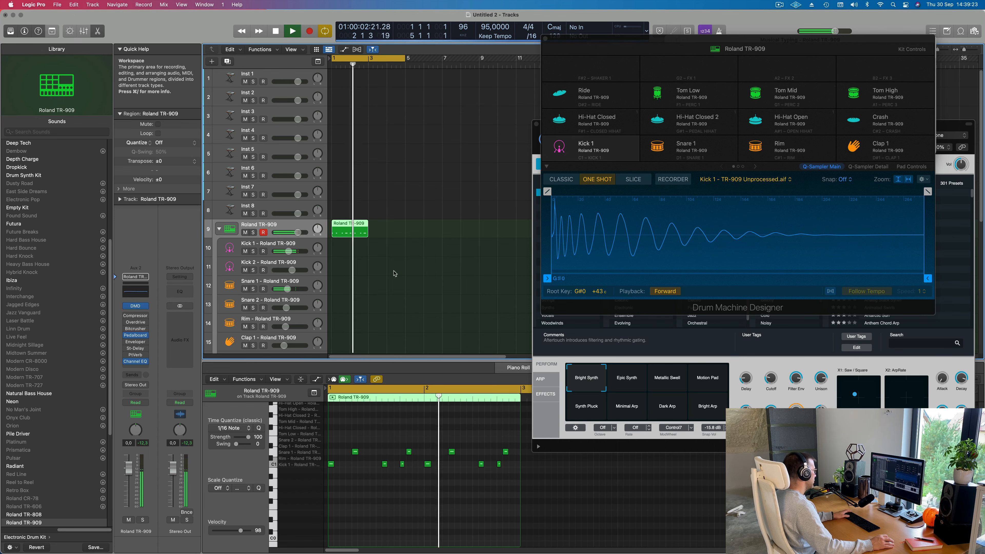
- Move the second Snare 1 note in bar 1 slightly later and play back the two-bar pattern
{"action": "scroll", "coordinate": [404, 502], "scroll_direction": "down", "scroll_amount": 3}
{"action": "scroll", "coordinate": [404, 502], "scroll_direction": "up", "scroll_amount": 3}
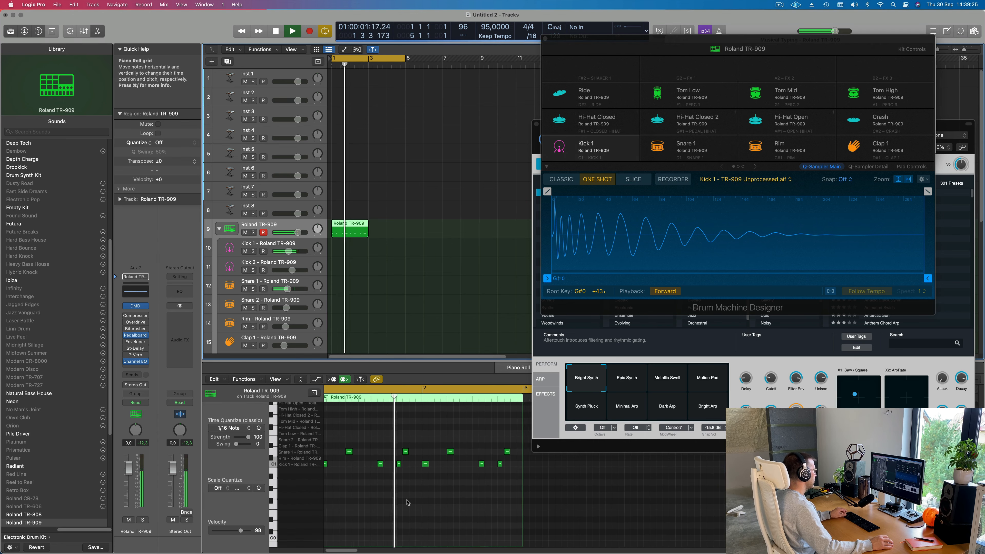
{"action": "scroll", "coordinate": [482, 497], "scroll_direction": "right", "scroll_amount": 1}
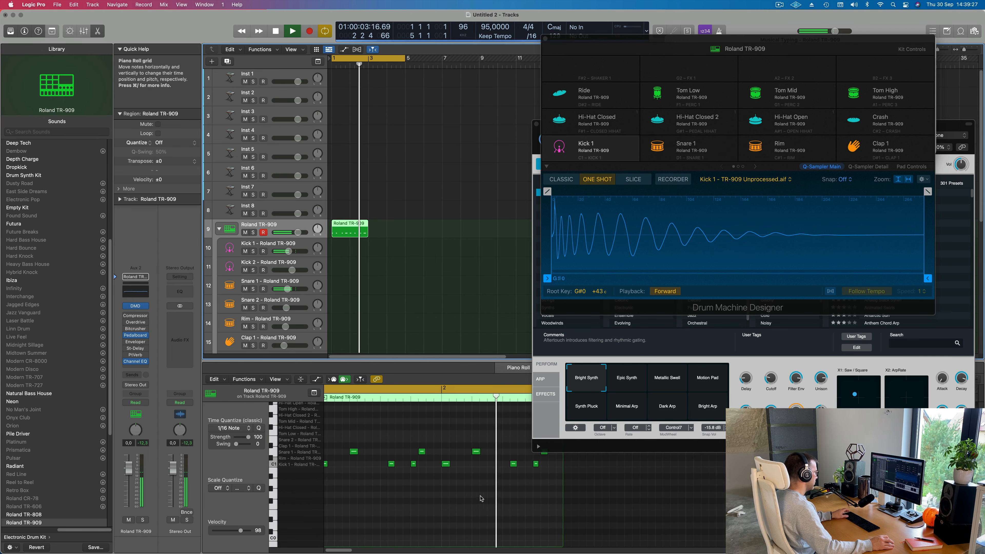
{"action": "scroll", "coordinate": [437, 498], "scroll_direction": "down", "scroll_amount": 4}
{"action": "scroll", "coordinate": [387, 479], "scroll_direction": "up", "scroll_amount": 2}
{"action": "scroll", "coordinate": [385, 476], "scroll_direction": "left", "scroll_amount": 1}
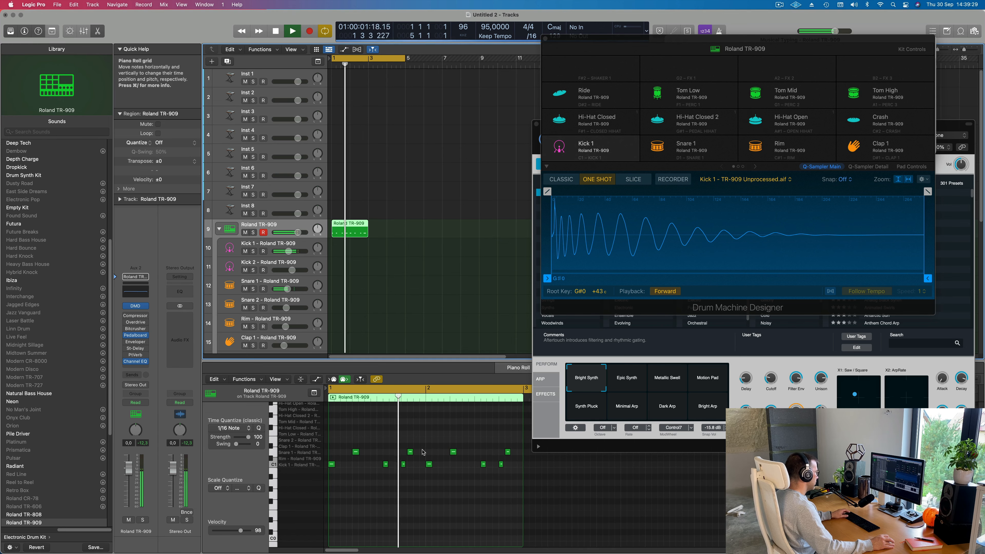
{"action": "key", "text": "space"}
{"action": "left_click_drag", "start_coordinate": [407, 446], "coordinate": [416, 452]}
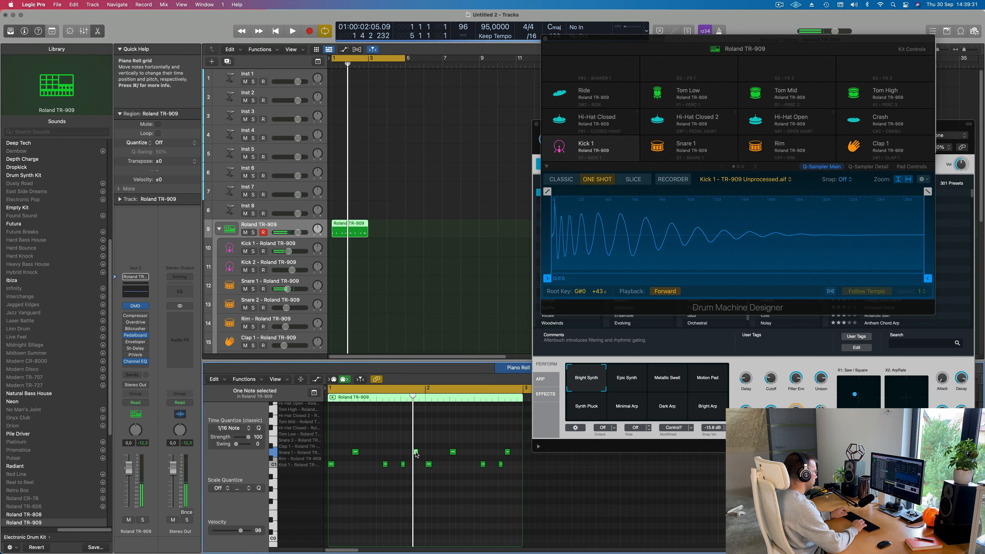
{"action": "key", "text": "space"}
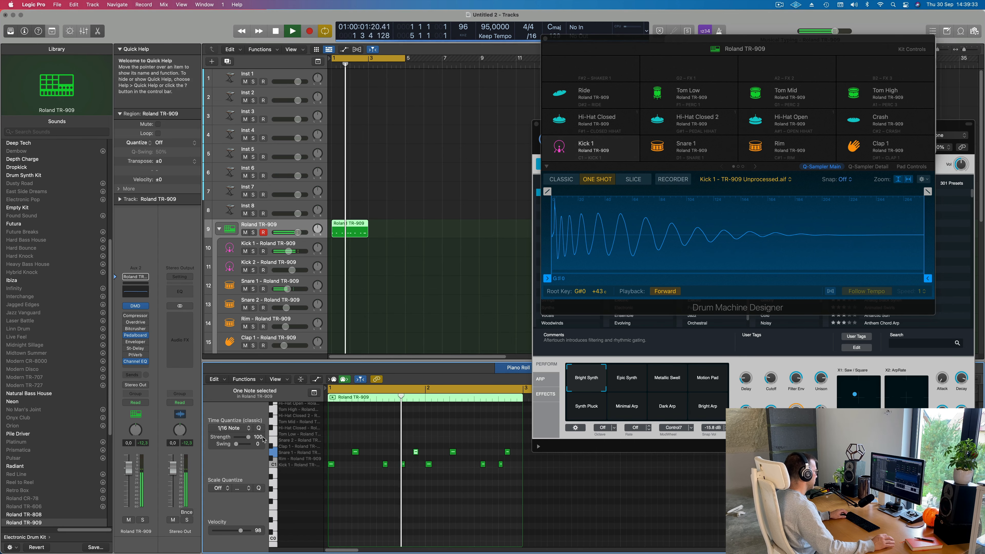
{"action": "scroll", "coordinate": [388, 466], "scroll_direction": "down", "scroll_amount": 1}
{"action": "key", "text": "space"}
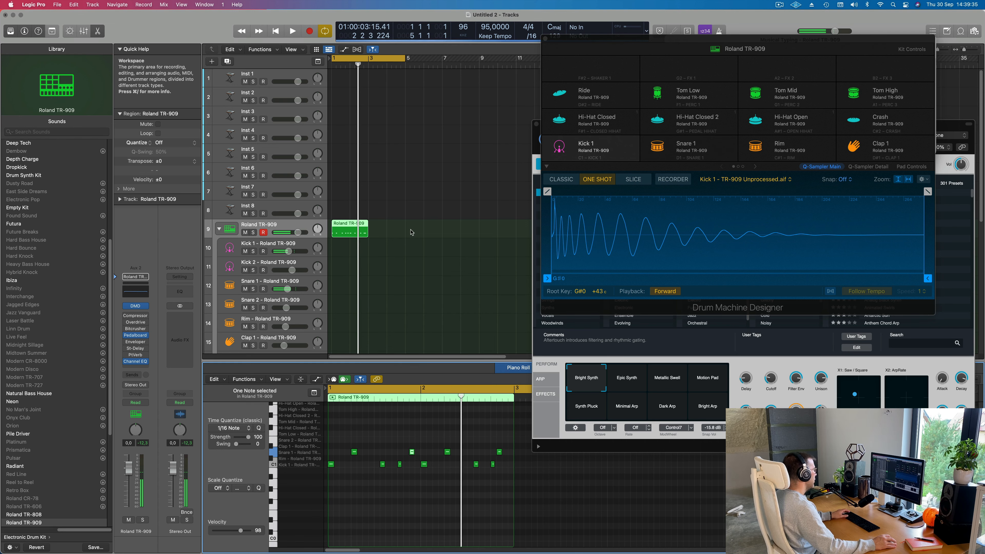
- Undo the region and note edits back to the originally recorded four-bar region, then select it and play it back
{"action": "key", "text": "super+r"}
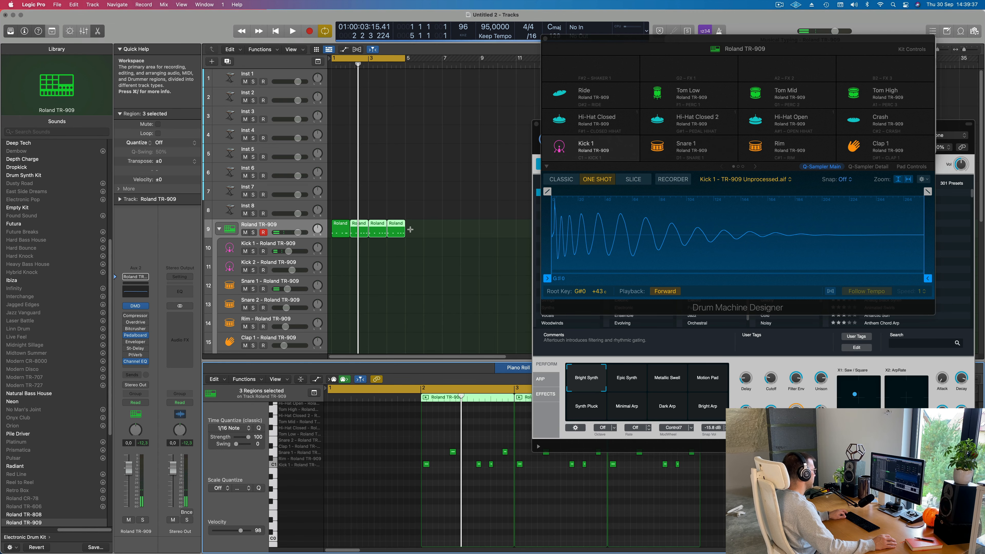
{"action": "key", "text": "super+z"}
{"action": "key", "text": "super+z"}
{"action": "key", "text": "super+z"}
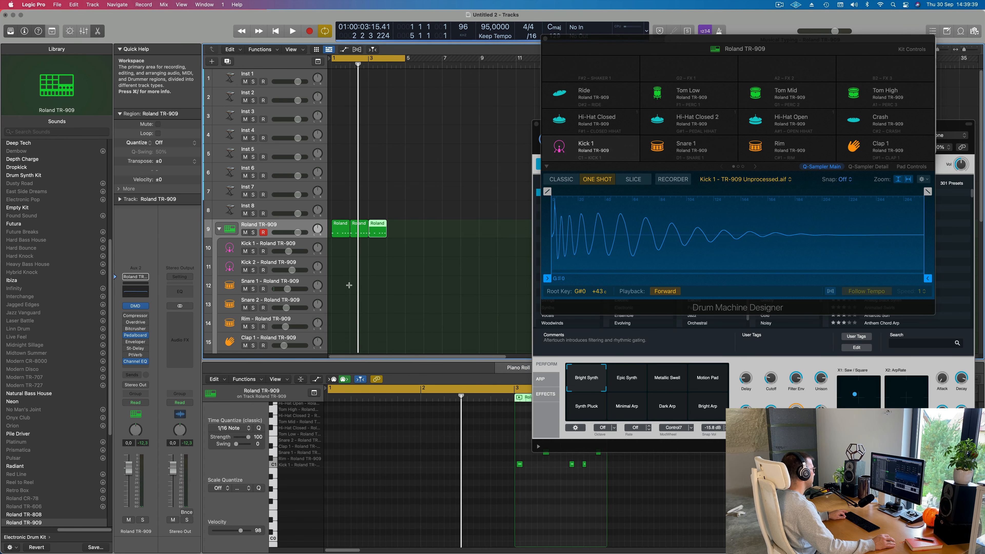
{"action": "key", "text": "super+z"}
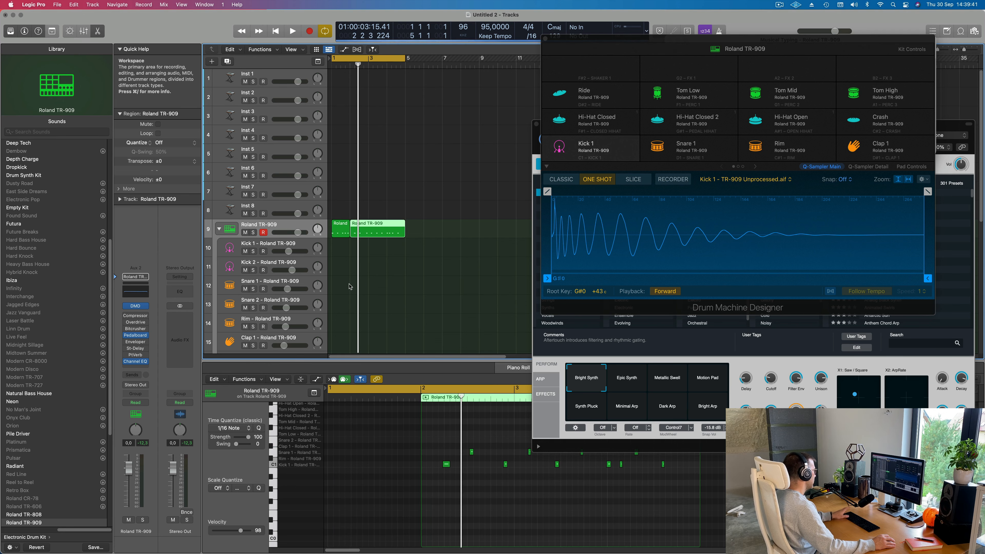
{"action": "key", "text": "space"}
{"action": "left_click", "coordinate": [349, 286]}
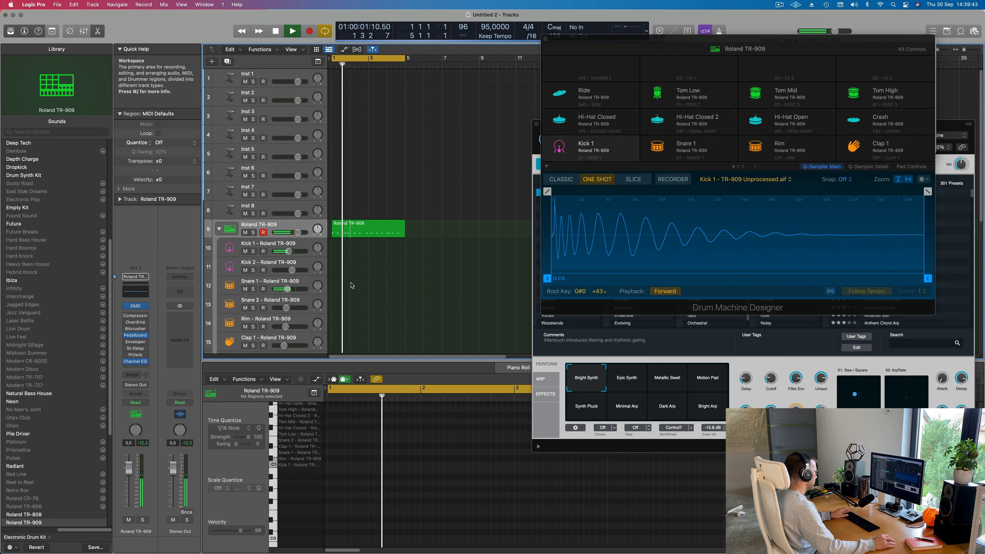
{"action": "left_click", "coordinate": [367, 227]}
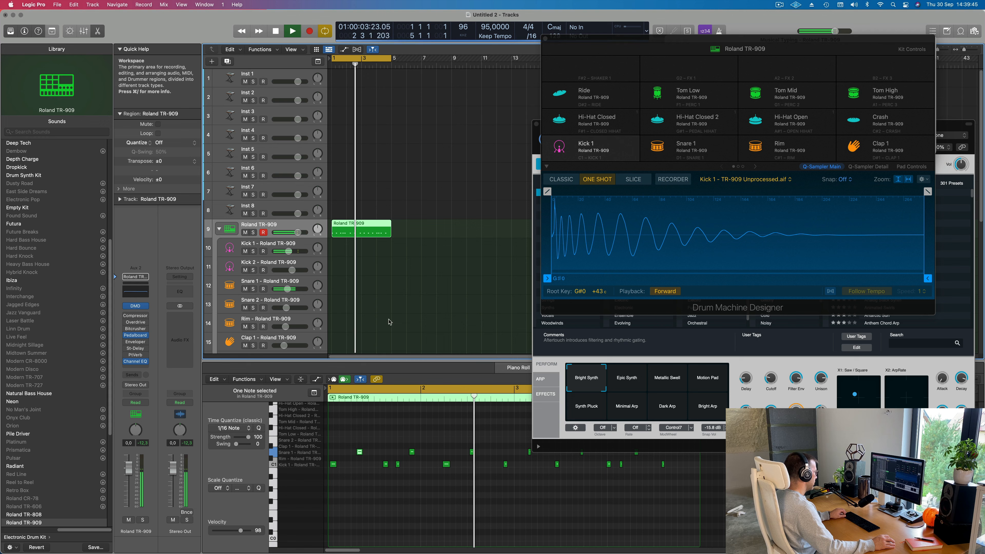
{"action": "scroll", "coordinate": [433, 507], "scroll_direction": "down", "scroll_amount": 5}
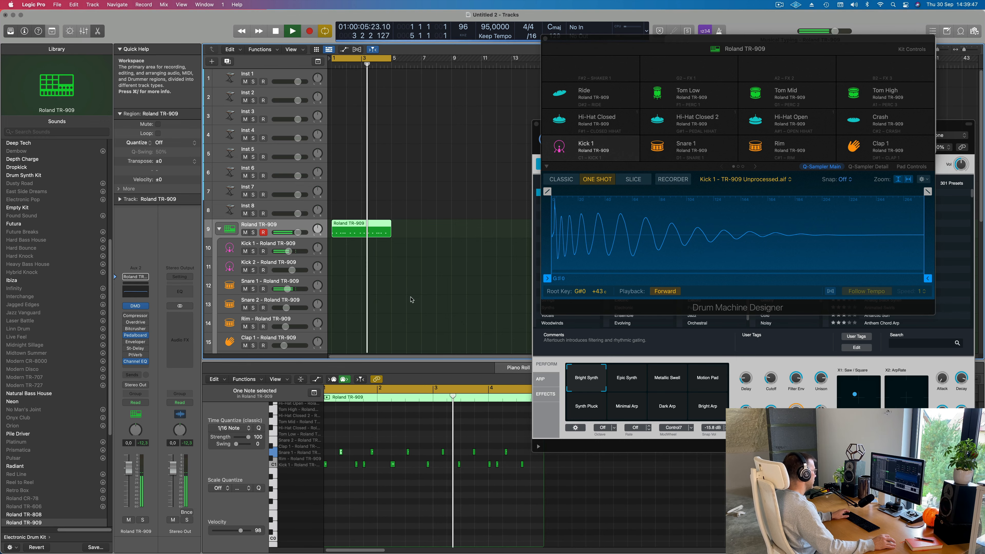
- Stop playback and delete the four-bar region from the Roland TR-909 track
{"action": "key", "text": "space"}
{"action": "left_click_drag", "start_coordinate": [439, 218], "coordinate": [364, 240]}
{"action": "key", "text": "Delete"}
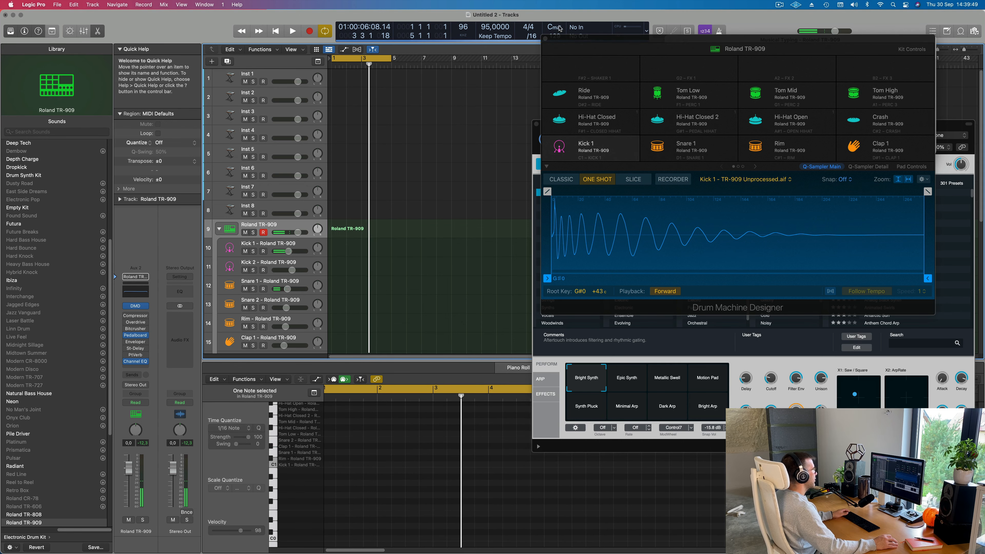
- Record a one-bar Kick 1 and Snare 1 beat on the Roland TR-909 track with Musical Typing, and delete the take
{"action": "key", "text": "super+k"}
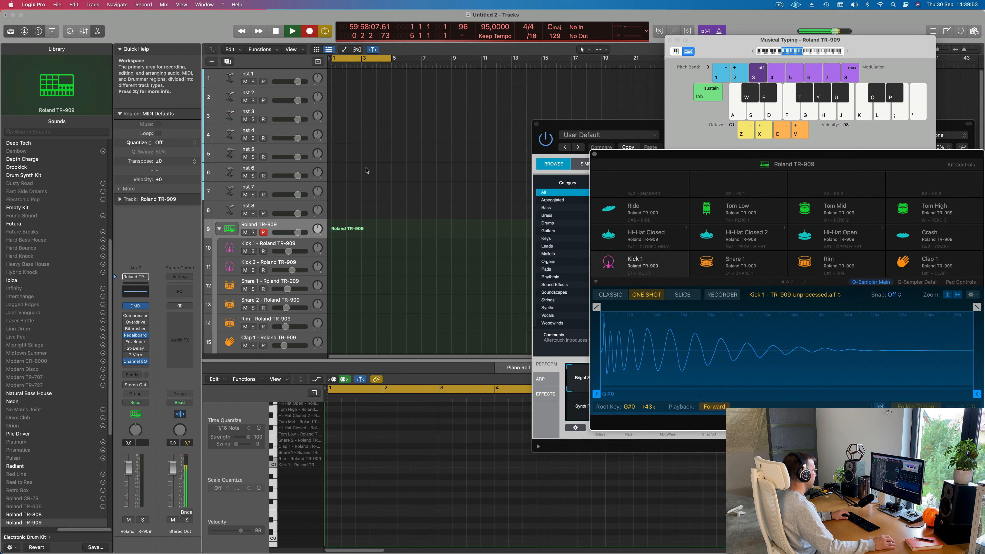
{"action": "key", "text": "a"}
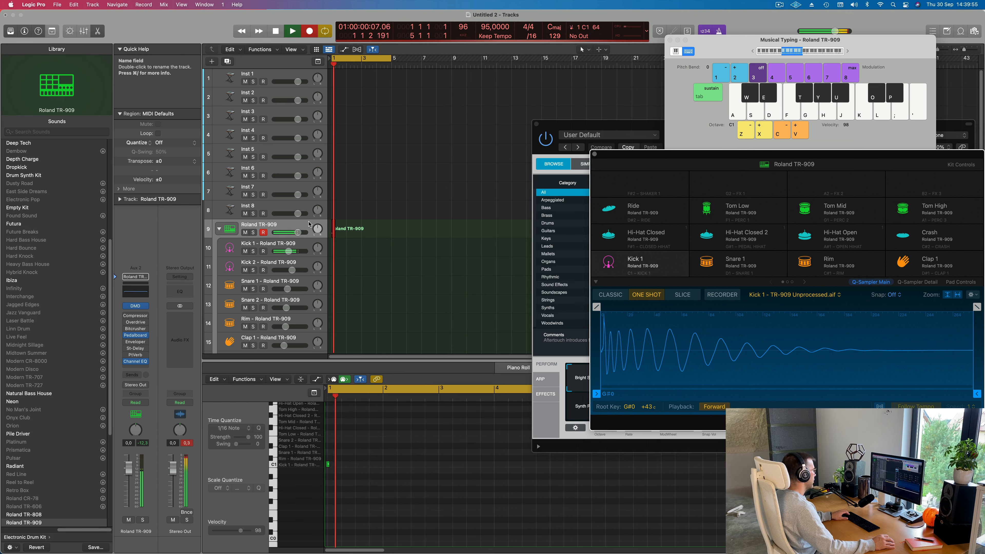
{"action": "key", "text": "d"}
{"action": "key", "text": "a"}
{"action": "key", "text": "a"}
{"action": "key", "text": "d"}
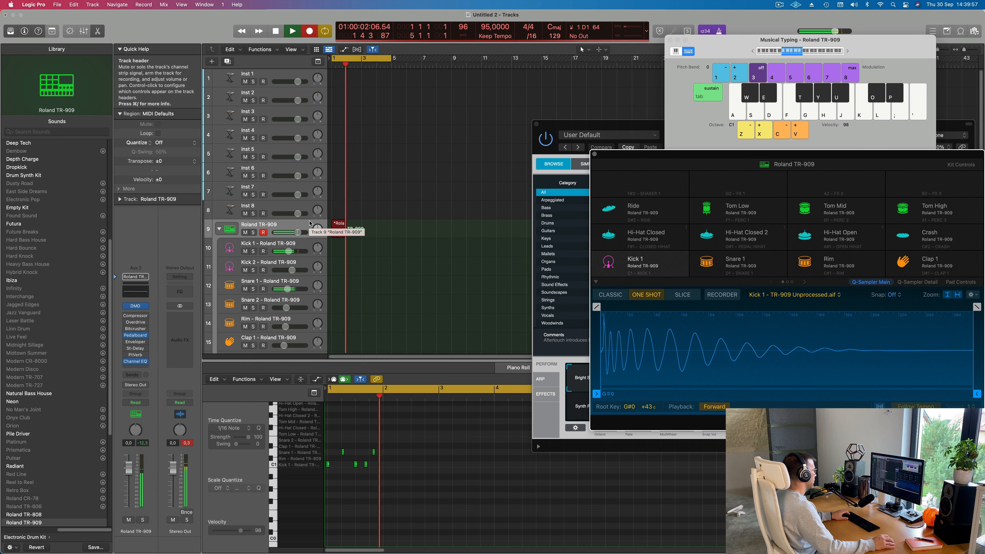
{"action": "key", "text": "space"}
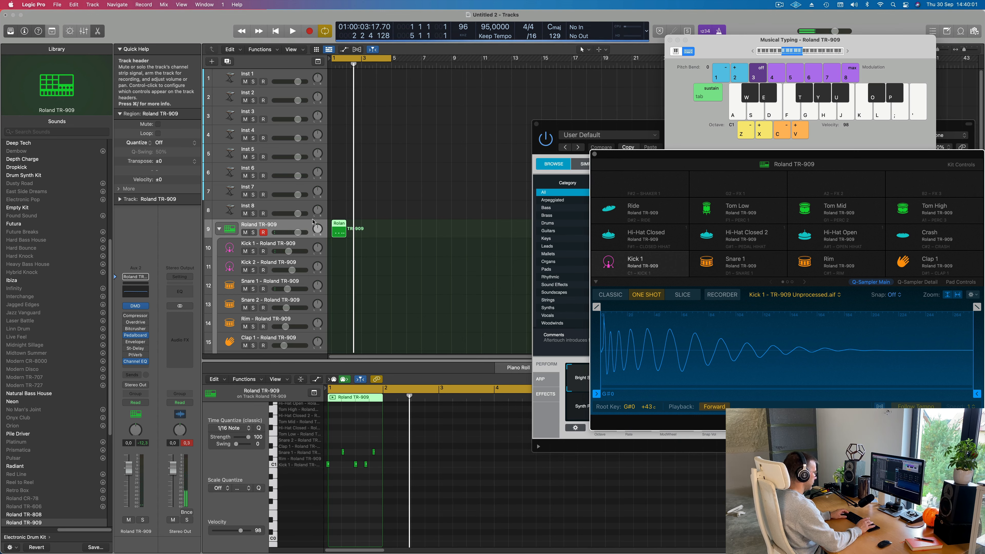
{"action": "left_click_drag", "start_coordinate": [332, 241], "coordinate": [332, 241]}
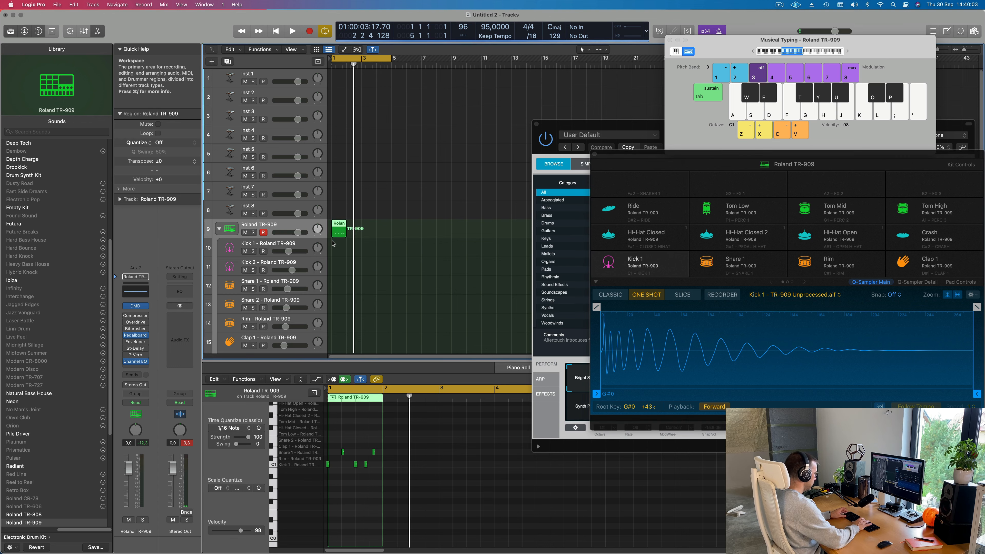
{"action": "key", "text": "Delete"}
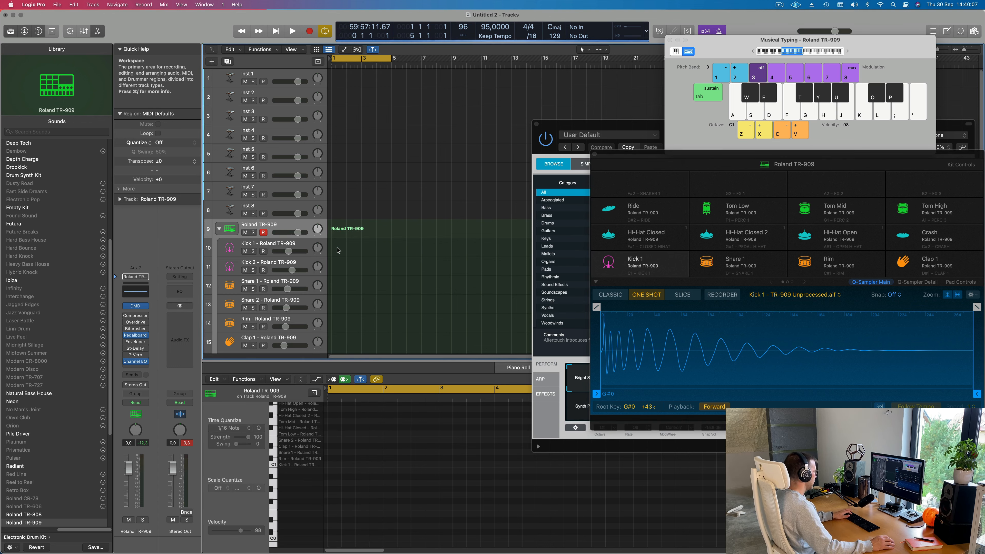
- Record a four-bar Kick 1 and Snare 1 beat on the Roland TR-909 track with Musical Typing and play it back
{"action": "key", "text": "r"}
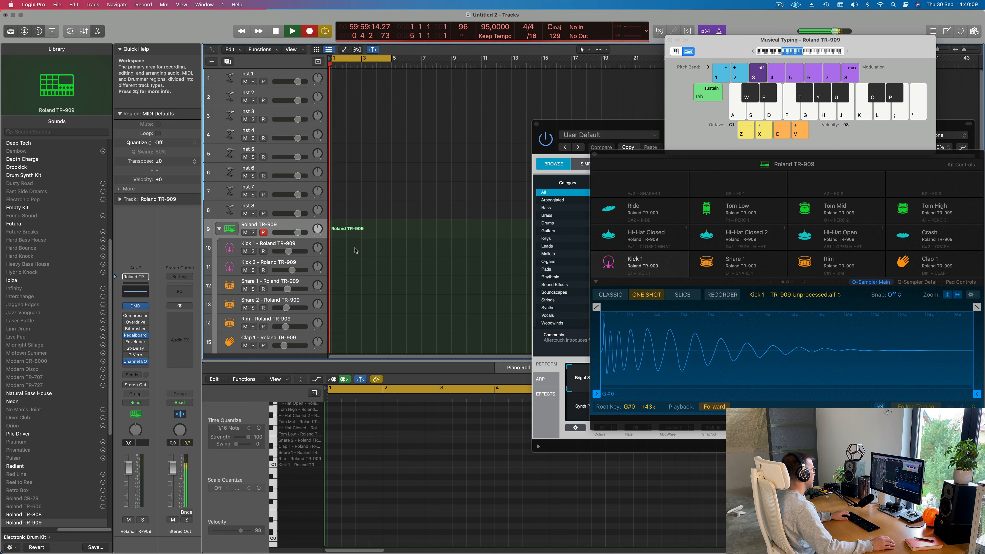
{"action": "key", "text": "a"}
{"action": "key", "text": "s"}
{"action": "key", "text": "a"}
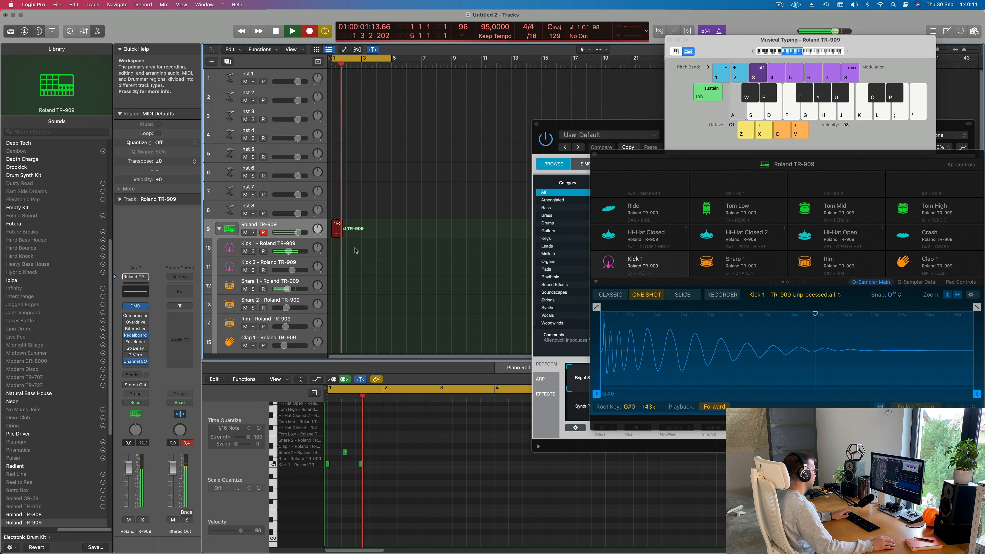
{"action": "key", "text": "a"}
{"action": "key", "text": "s"}
{"action": "key", "text": "a"}
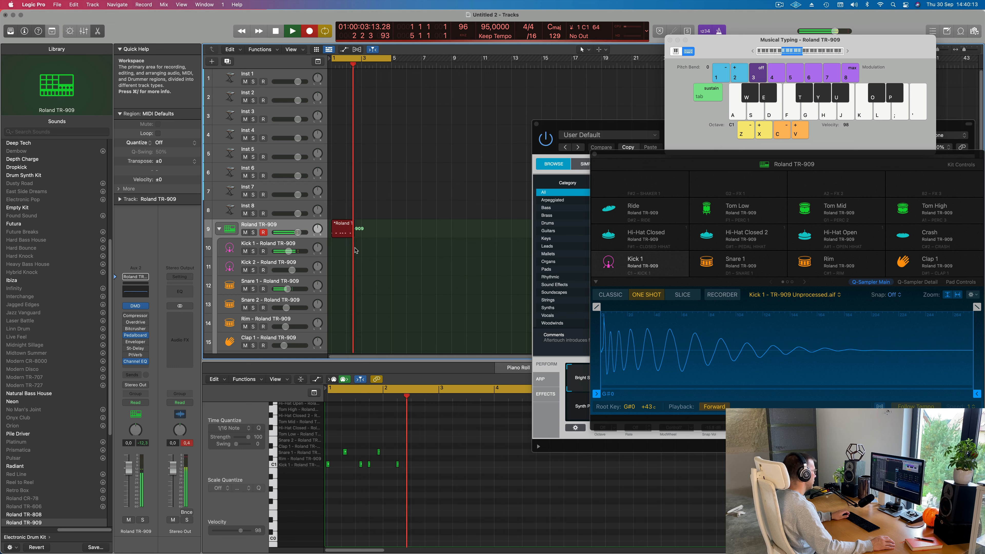
{"action": "key", "text": "s"}
{"action": "key", "text": "a"}
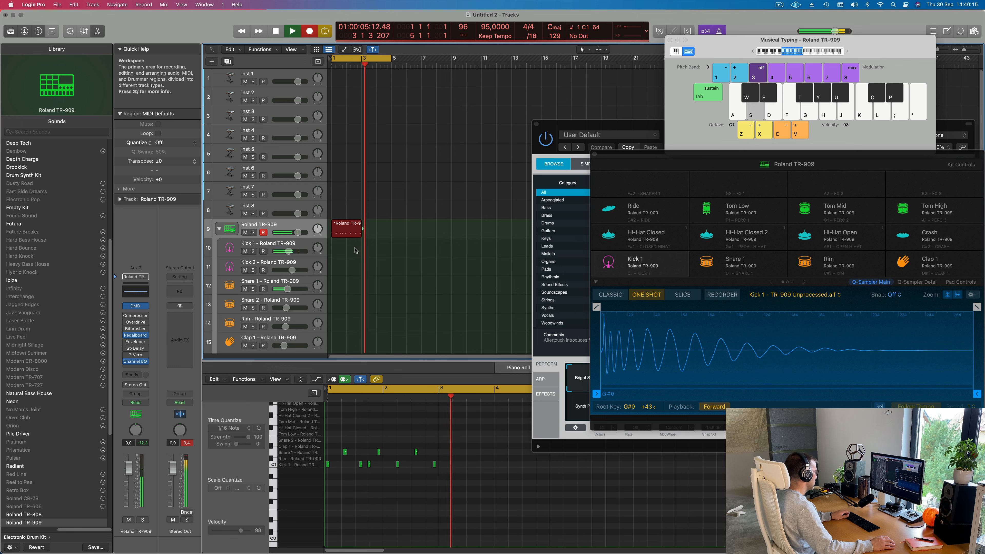
{"action": "key", "text": "s"}
{"action": "key", "text": "a"}
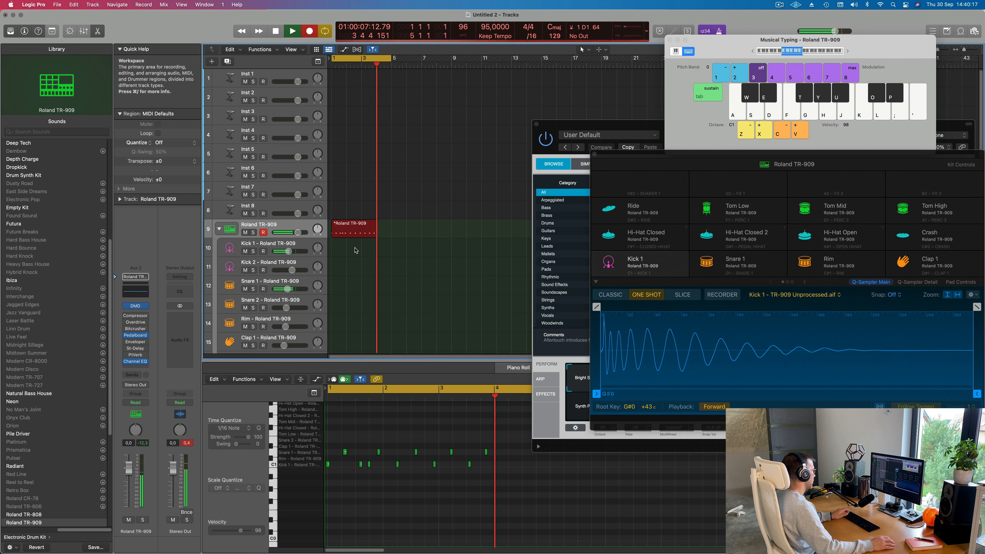
{"action": "key", "text": "a"}
{"action": "key", "text": "a"}
{"action": "key", "text": "s"}
{"action": "key", "text": "a"}
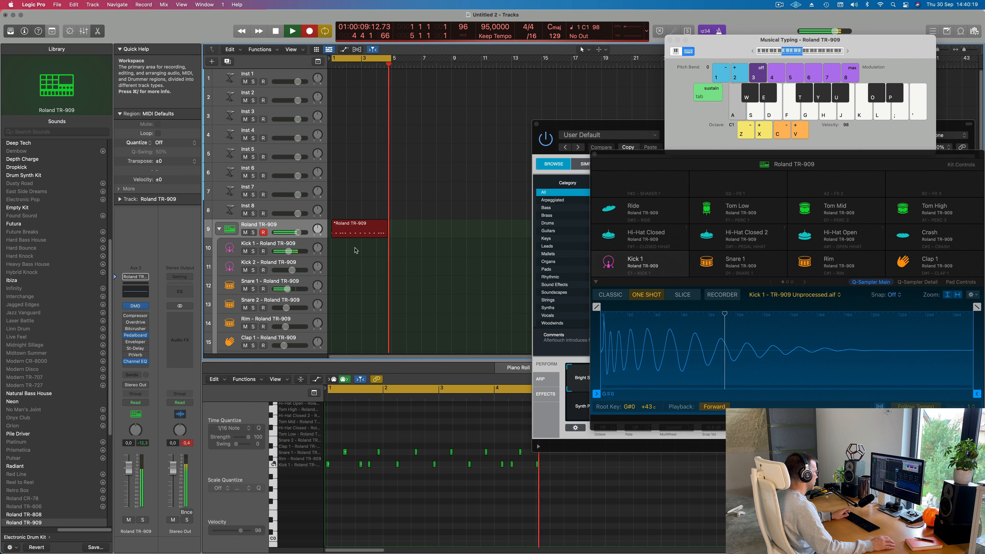
{"action": "key", "text": "s"}
{"action": "key", "text": "space"}
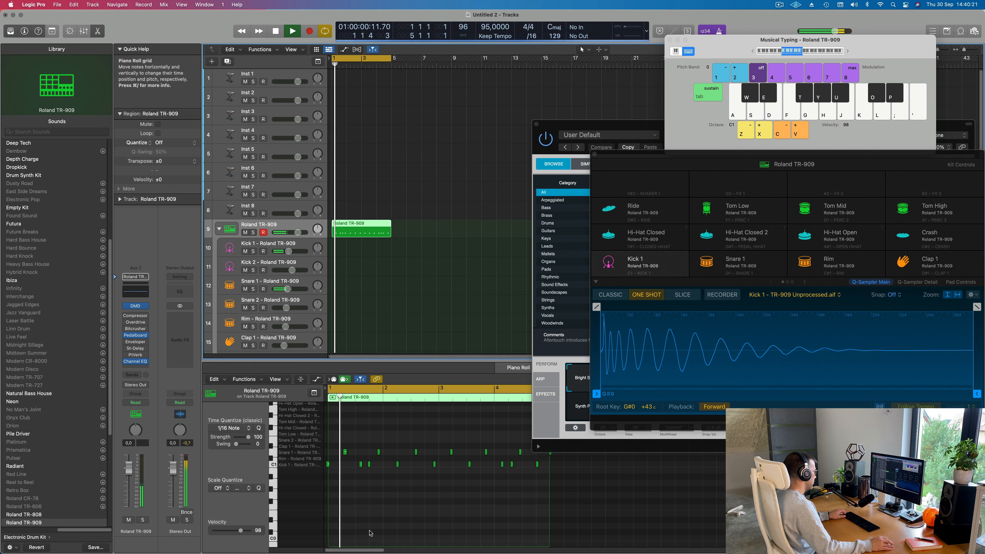
- Play the Roland TR-909 region, select all its notes in the Piano Roll and quantize them to 1/16 notes
{"action": "key", "text": "space"}
{"action": "left_click", "coordinate": [371, 530]}
{"action": "key", "text": "super+a"}
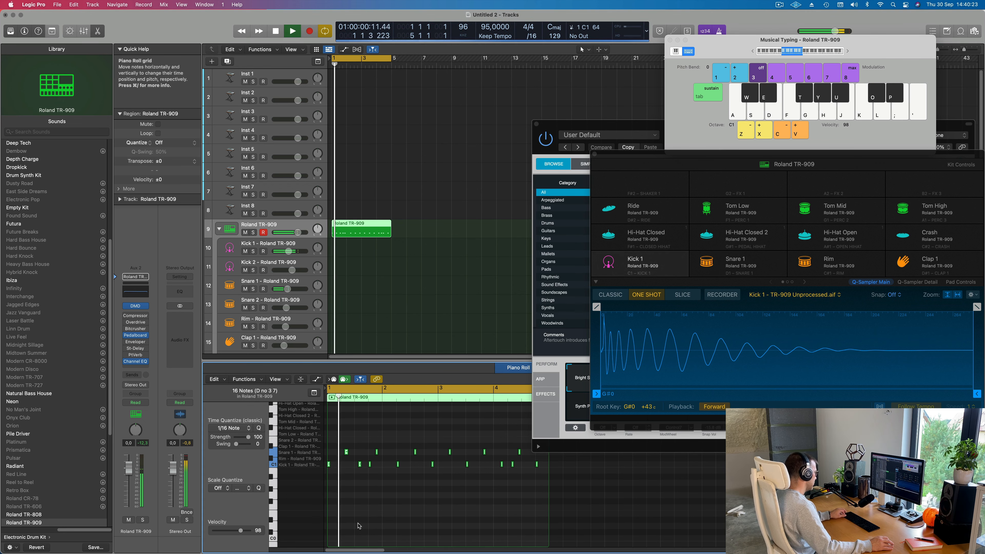
{"action": "scroll", "coordinate": [408, 525], "scroll_direction": "up", "scroll_amount": 5}
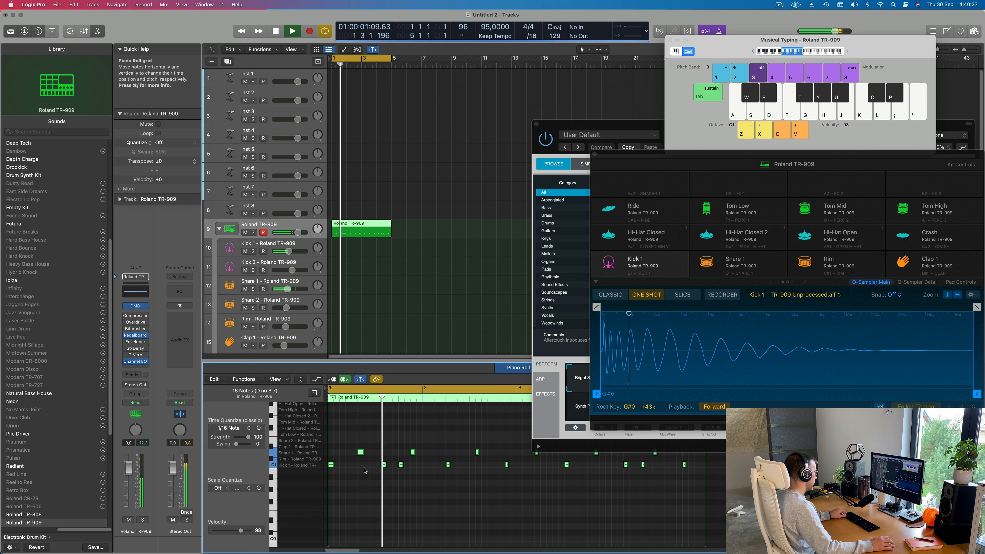
- Shift the first bar's two snare notes and its second and third kick notes one sixteenth earlier
{"action": "left_click", "coordinate": [413, 453]}
{"action": "key", "text": "space"}
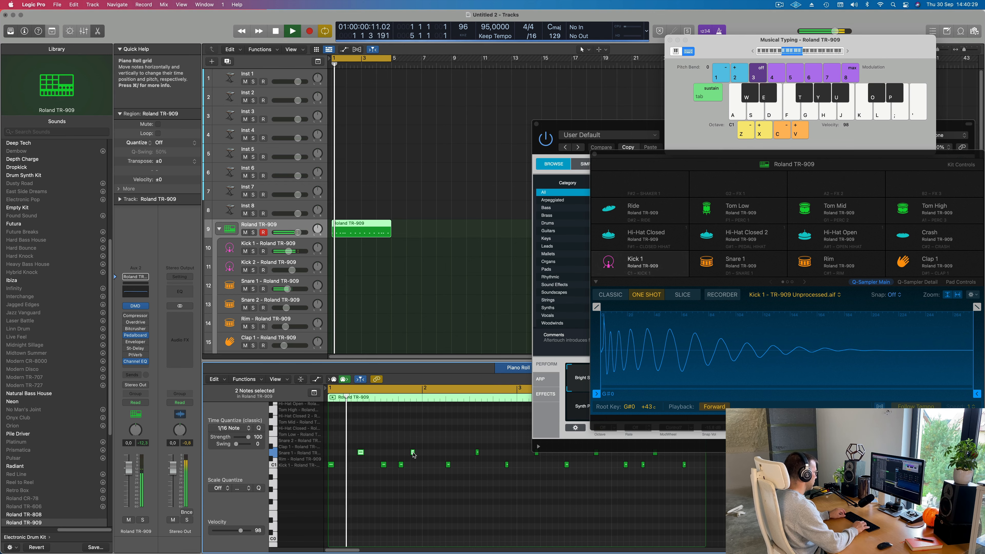
{"action": "left_click", "coordinate": [446, 481]}
{"action": "left_click_drag", "start_coordinate": [424, 468], "coordinate": [431, 467]}
{"action": "key", "text": "space"}
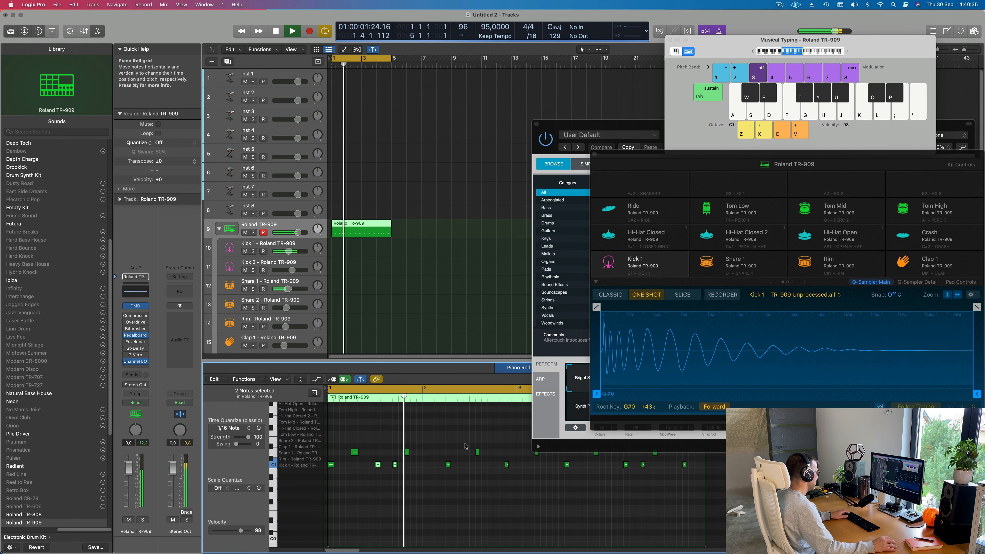
- Move the first bar's last kick note one sixteenth later and its second snare note one sixteenth earlier
{"action": "scroll", "coordinate": [419, 487], "scroll_direction": "down", "scroll_amount": 2}
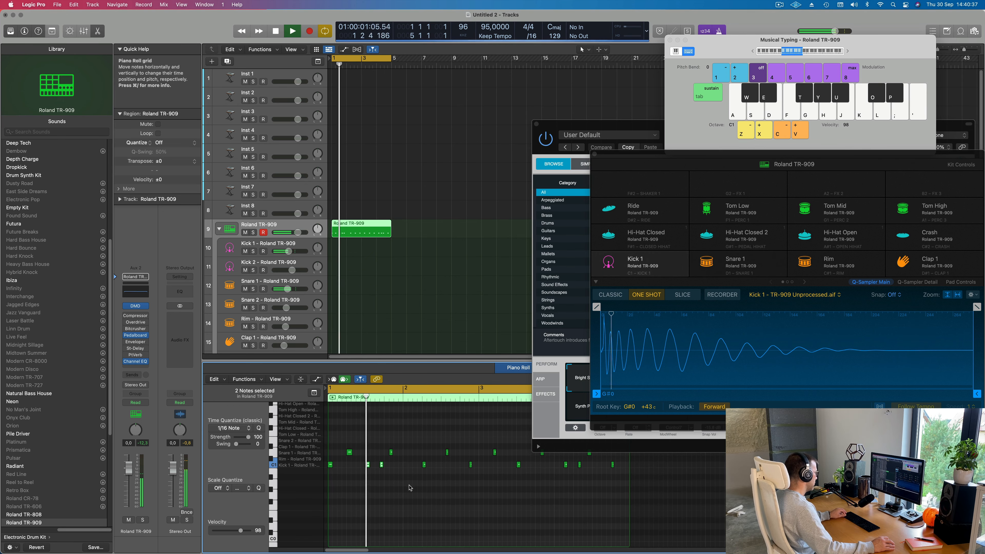
{"action": "left_click", "coordinate": [380, 464]}
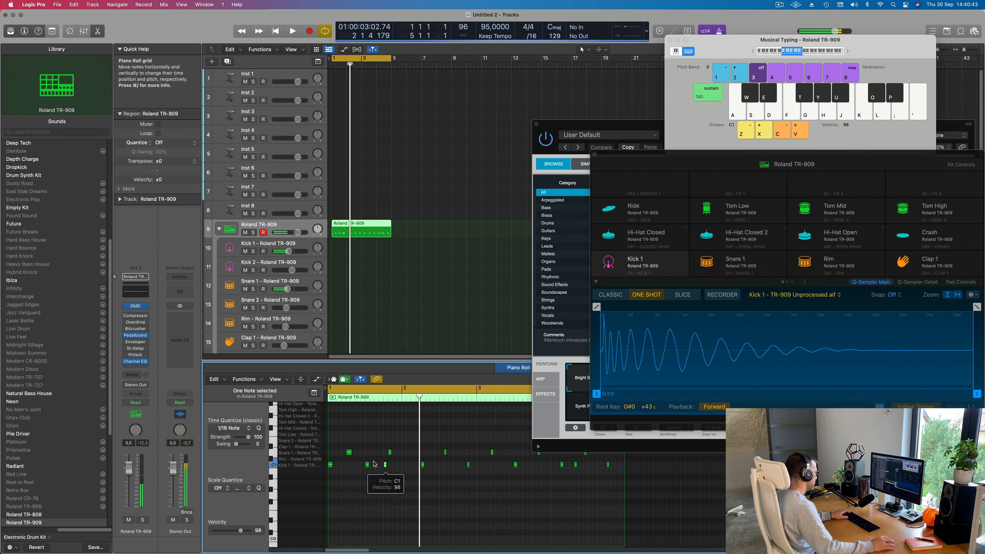
{"action": "key", "text": "Return"}
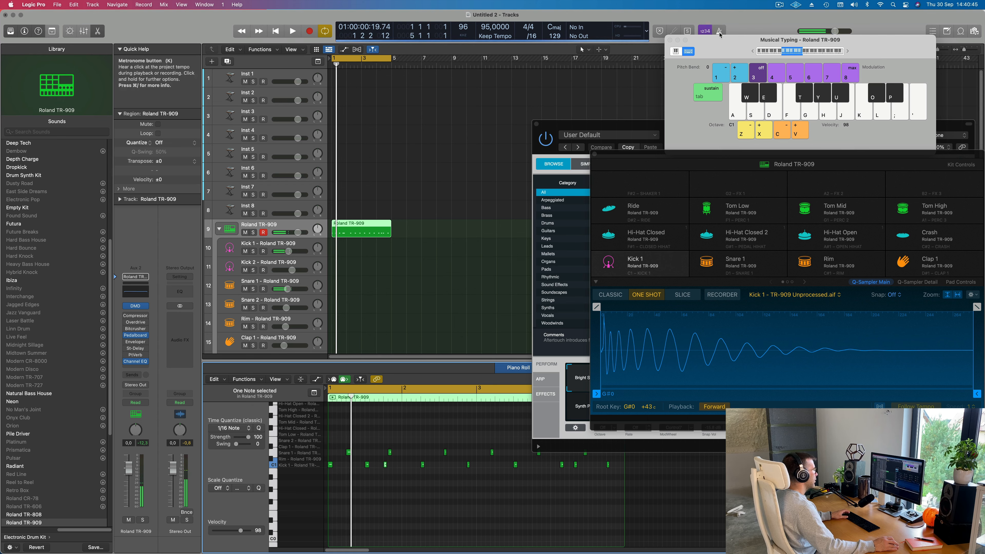
{"action": "key", "text": "space"}
{"action": "scroll", "coordinate": [352, 488], "scroll_direction": "up", "scroll_amount": 5}
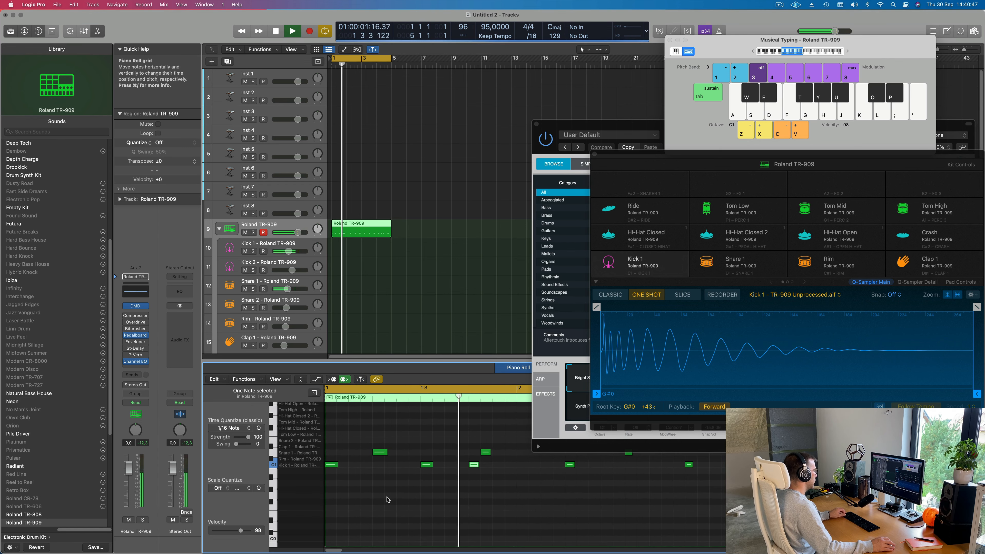
{"action": "scroll", "coordinate": [387, 498], "scroll_direction": "left", "scroll_amount": 1}
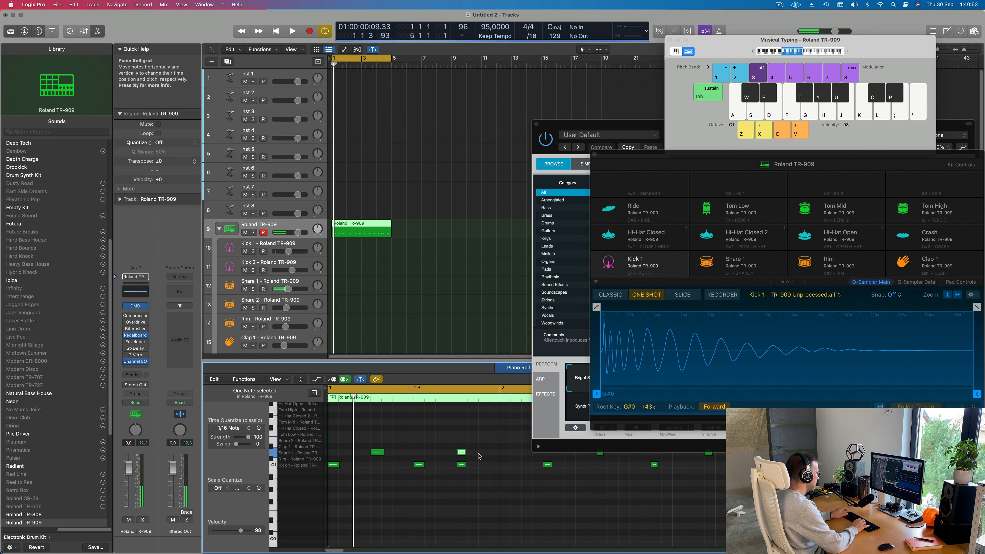
{"action": "scroll", "coordinate": [479, 454], "scroll_direction": "down", "scroll_amount": 3}
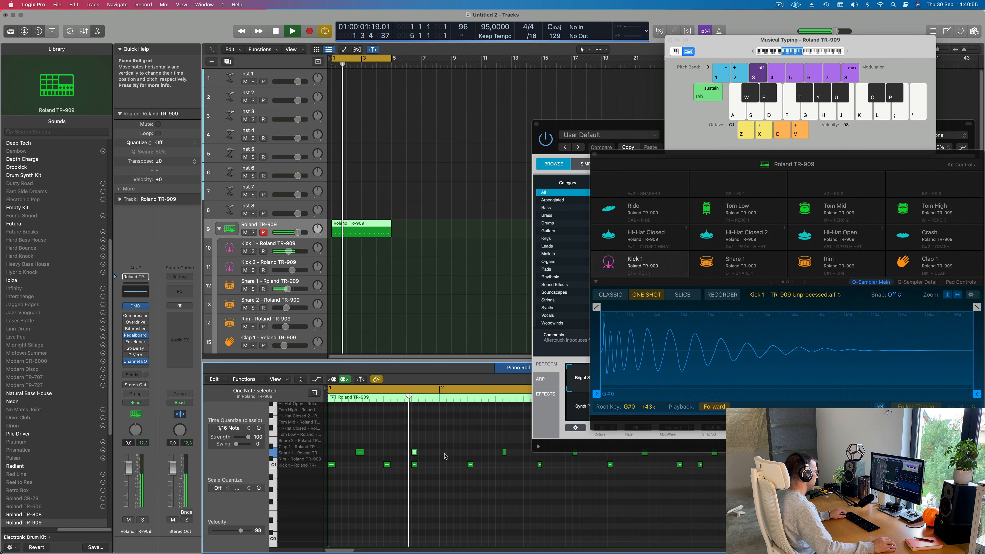
- Move the first bar's last kick note two sixteenths earlier, ahead of the second snare note
{"action": "left_click_drag", "start_coordinate": [414, 466], "coordinate": [400, 466]}
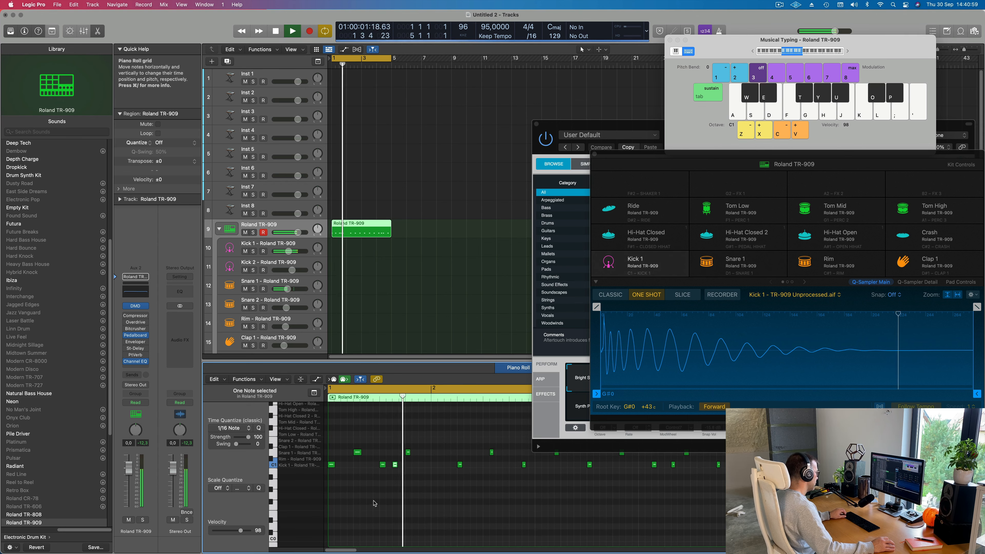
{"action": "scroll", "coordinate": [380, 500], "scroll_direction": "down", "scroll_amount": 2}
{"action": "scroll", "coordinate": [380, 500], "scroll_direction": "down", "scroll_amount": 1}
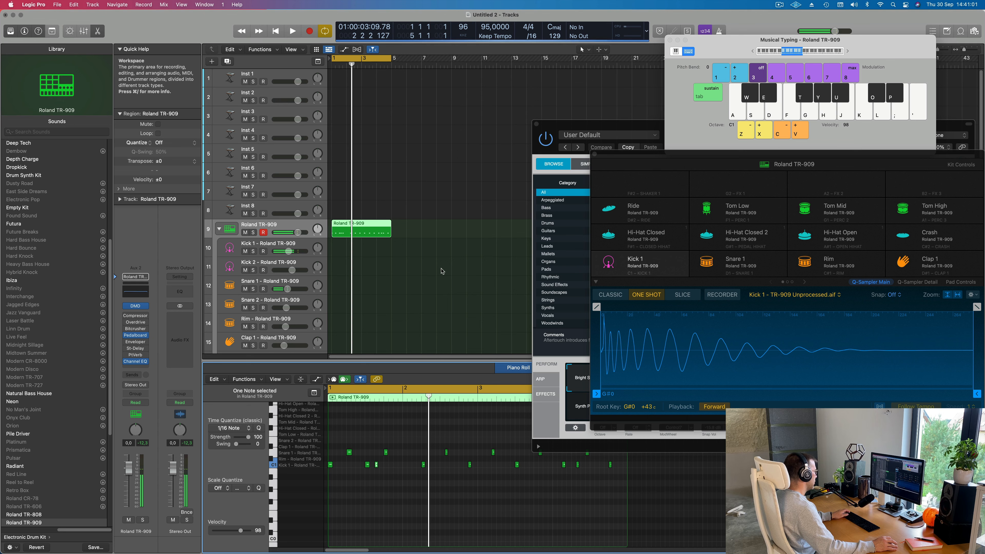
- Stop playback, split the Roland TR-909 region at bar 2 and delete the part after the first bar
{"action": "key", "text": "space"}
{"action": "double_click", "coordinate": [347, 227]}
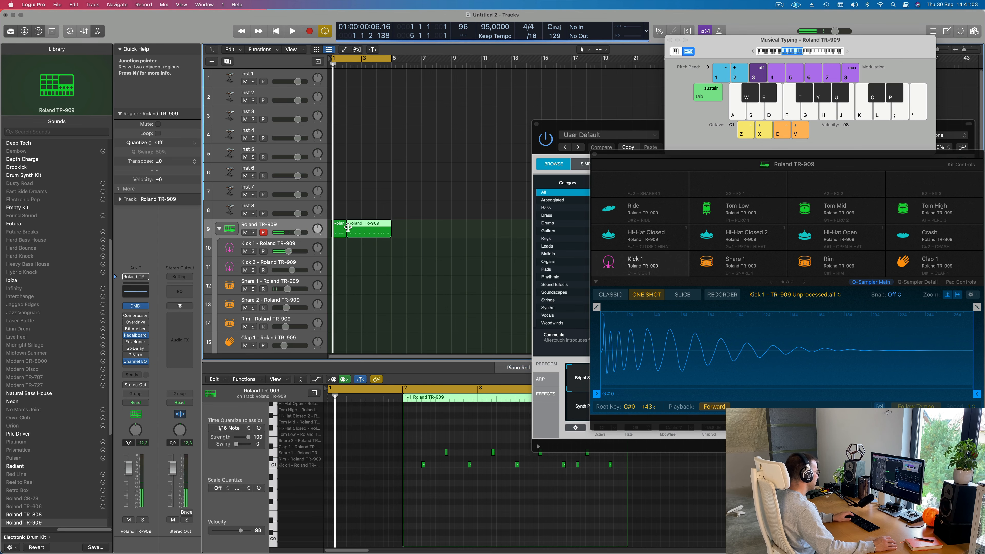
{"action": "key", "text": "BackSpace"}
{"action": "left_click", "coordinate": [344, 228]}
{"action": "left_click", "coordinate": [346, 229]}
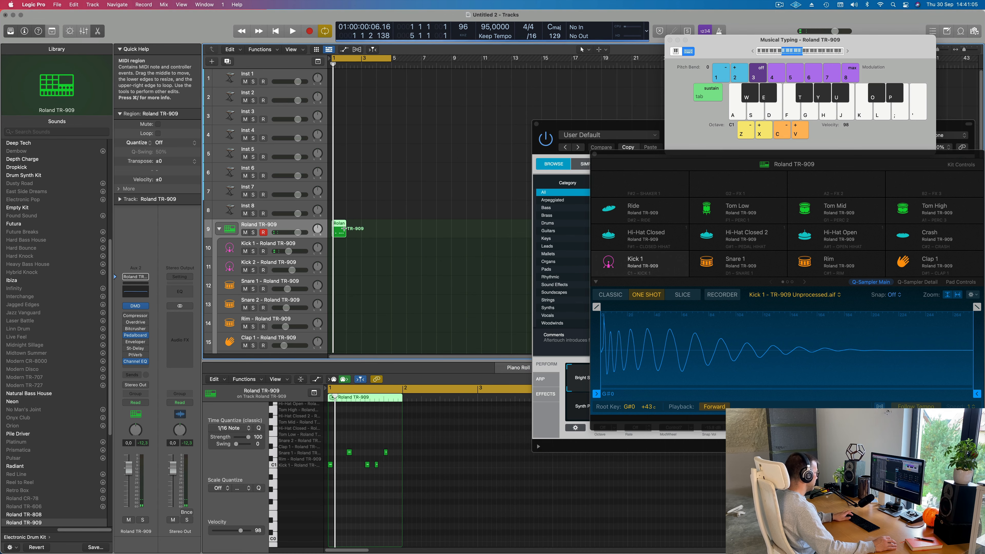
- Repeat the one-bar region three times to fill four bars and play the pattern back
{"action": "key", "text": "super+r"}
{"action": "key", "text": "super+r"}
{"action": "key", "text": "super+r"}
{"action": "key", "text": "space"}
- Select all four one-bar Roland TR-909 regions, join them into one region and stop playback
{"action": "left_click", "coordinate": [341, 250]}
{"action": "key", "text": "v"}
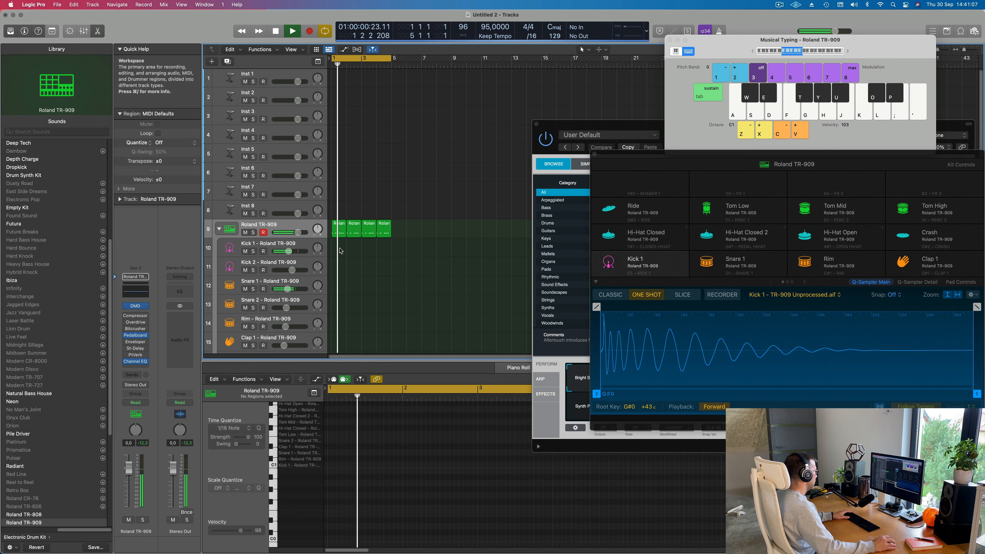
{"action": "key", "text": "super+a"}
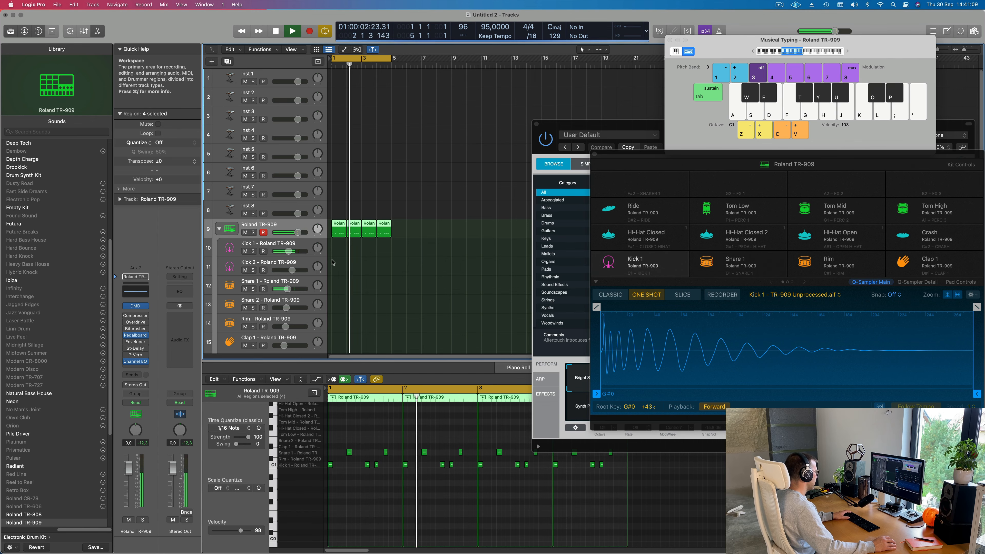
{"action": "key", "text": "r"}
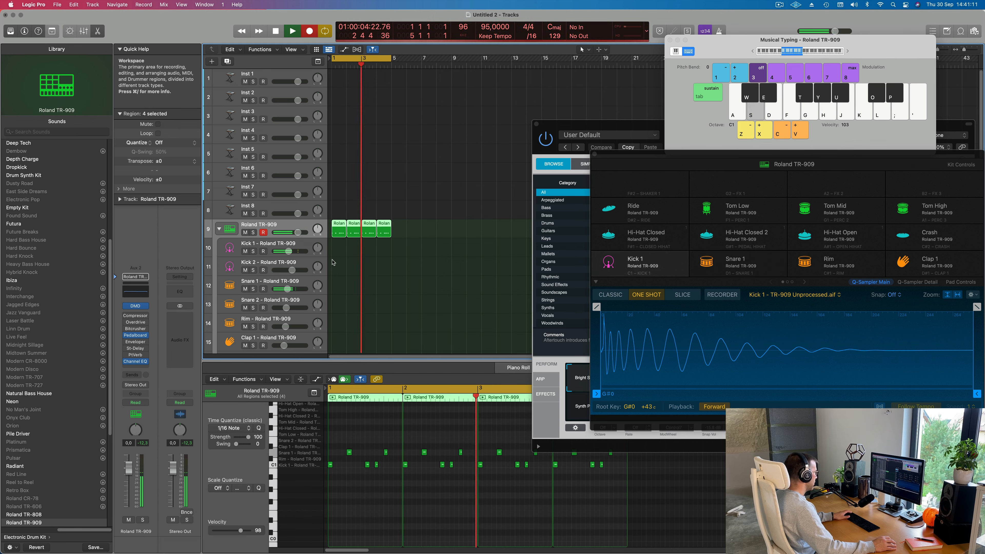
{"action": "key", "text": "space"}
{"action": "key", "text": "space"}
{"action": "left_click_drag", "start_coordinate": [439, 223], "coordinate": [336, 236]}
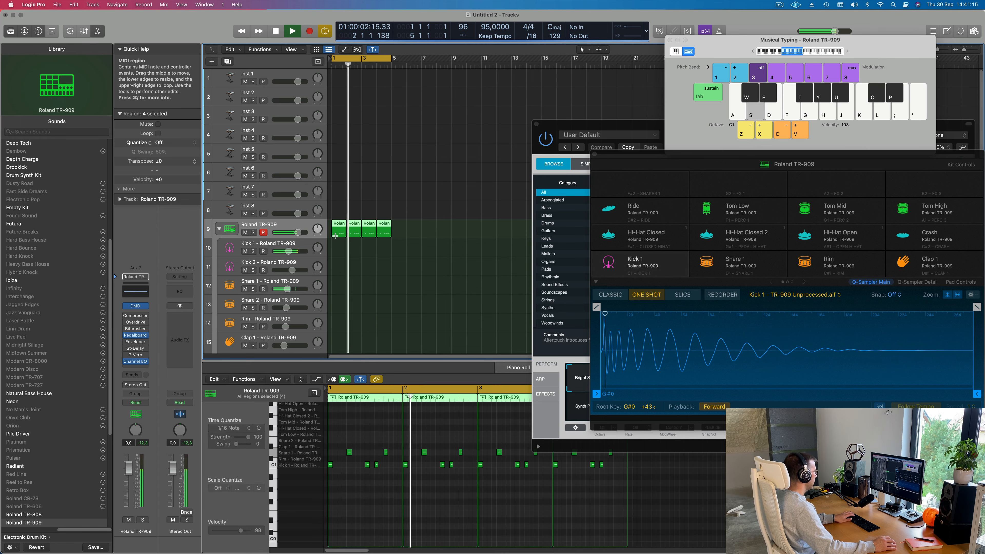
{"action": "key", "text": "super+j"}
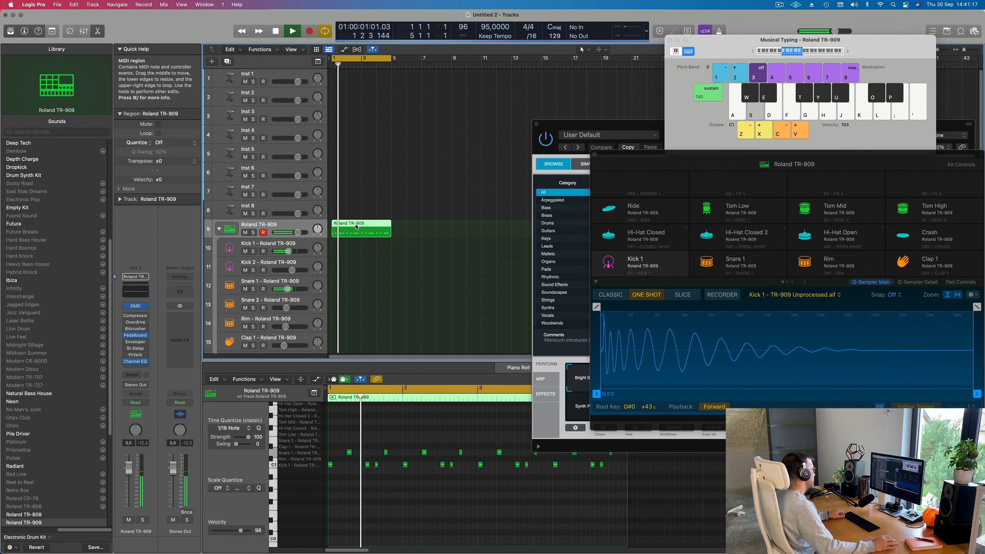
{"action": "key", "text": "space"}
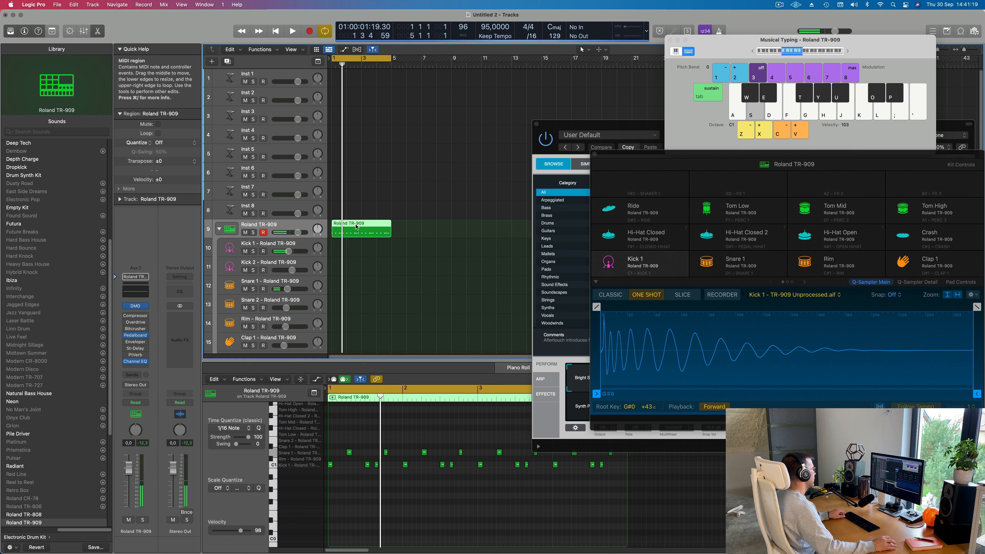
- Place the four-bar region on both the Kick 1 and Snare 1 tracks, and delete the snare notes from the Kick 1 region
{"action": "left_click_drag", "start_coordinate": [356, 227], "coordinate": [356, 293]}
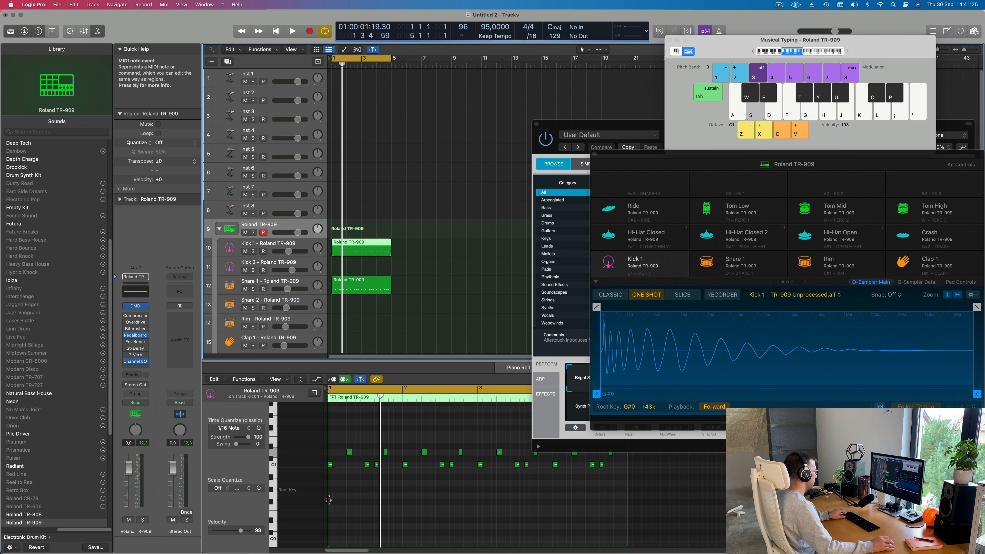
{"action": "left_click_drag", "start_coordinate": [343, 446], "coordinate": [626, 459]}
{"action": "key", "text": "Delete"}
- Delete the kick notes from the Snare 1 region
{"action": "left_click", "coordinate": [378, 286]}
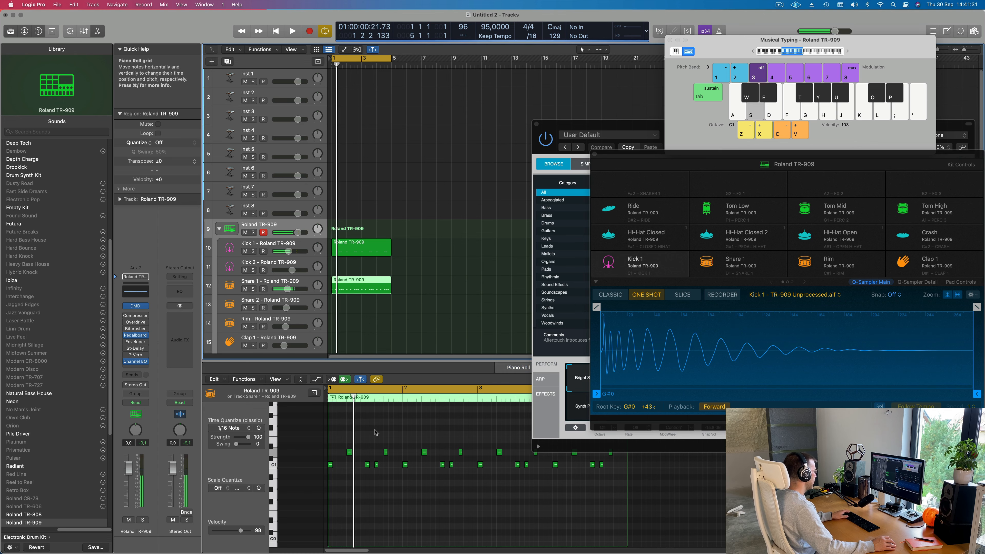
{"action": "left_click_drag", "start_coordinate": [332, 485], "coordinate": [658, 468]}
{"action": "key", "text": "Delete"}
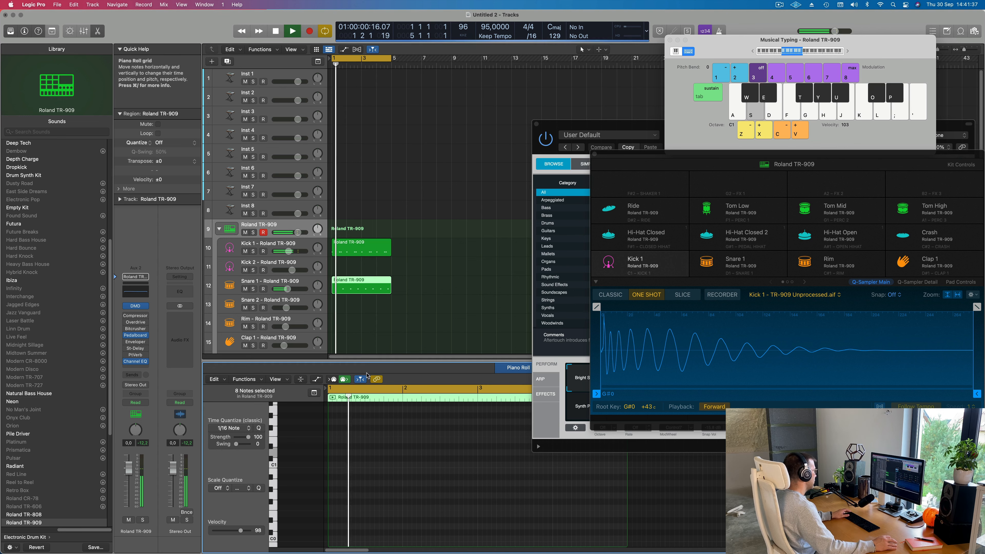
- Select all notes in the Kick 1 region and transpose them down to C0
{"action": "left_click", "coordinate": [378, 248]}
{"action": "left_click", "coordinate": [379, 484]}
{"action": "key", "text": "super+a"}
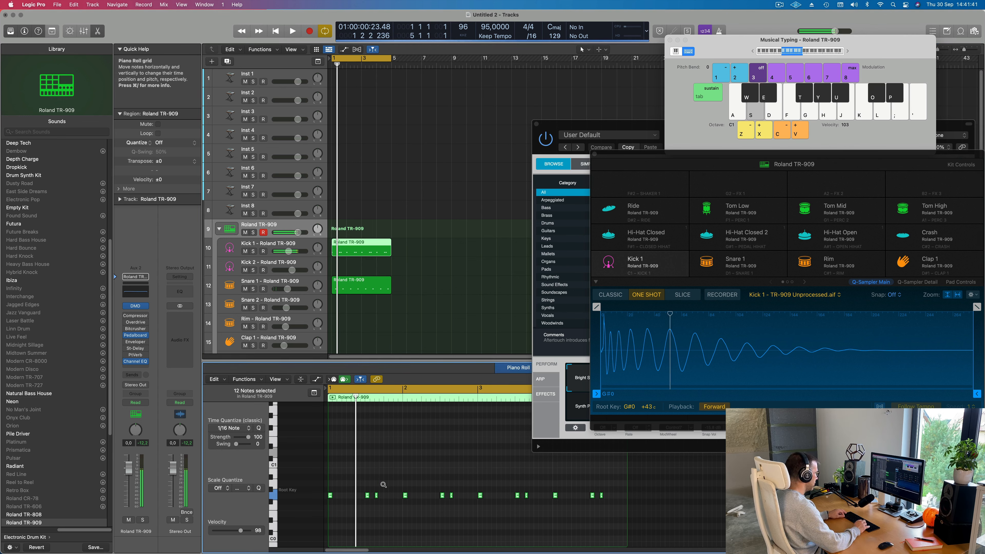
{"action": "key", "text": "alt+Down"}
{"action": "key", "text": "alt+Down"}
{"action": "key", "text": "alt+Down"}
{"action": "key", "text": "alt+Down"}
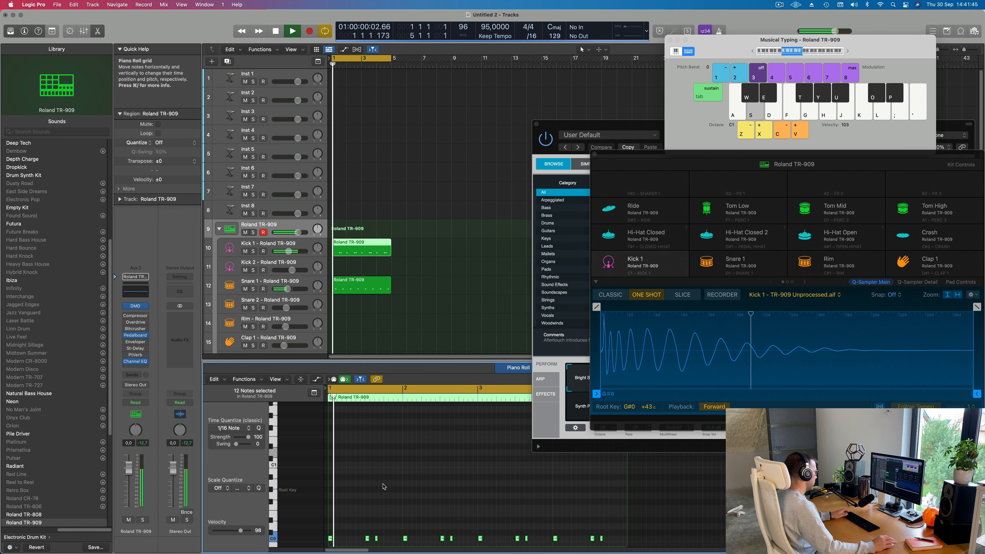
{"action": "key", "text": "alt+Down"}
{"action": "key", "text": "alt+Down"}
{"action": "key", "text": "alt+Down"}
{"action": "key", "text": "alt+Down"}
{"action": "scroll", "coordinate": [411, 494], "scroll_direction": "down", "scroll_amount": 3}
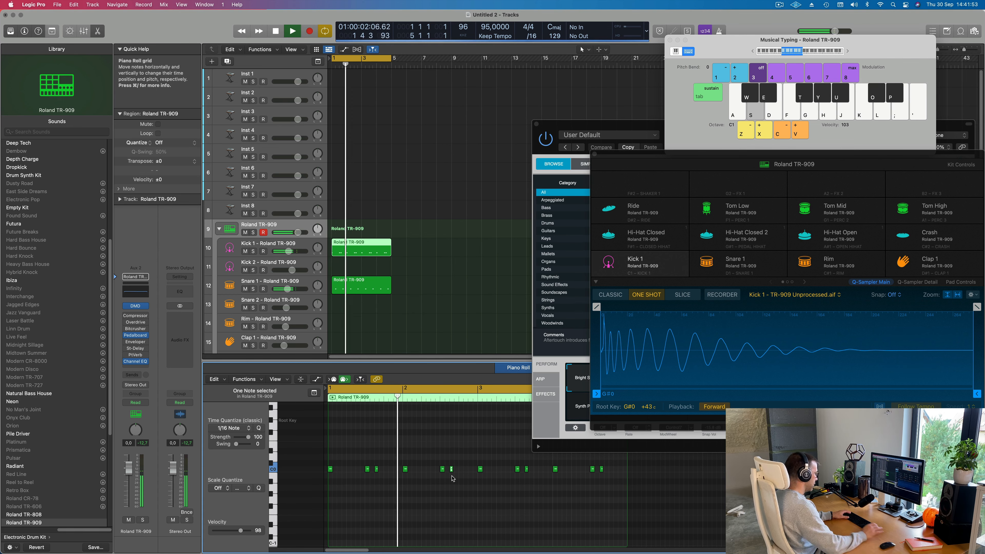
- Delete the last kick note of bar 2 and the last kick note of bar 4 in the Kick 1 region
{"action": "left_click_drag", "start_coordinate": [452, 468], "coordinate": [453, 478]}
{"action": "key", "text": "super+Left"}
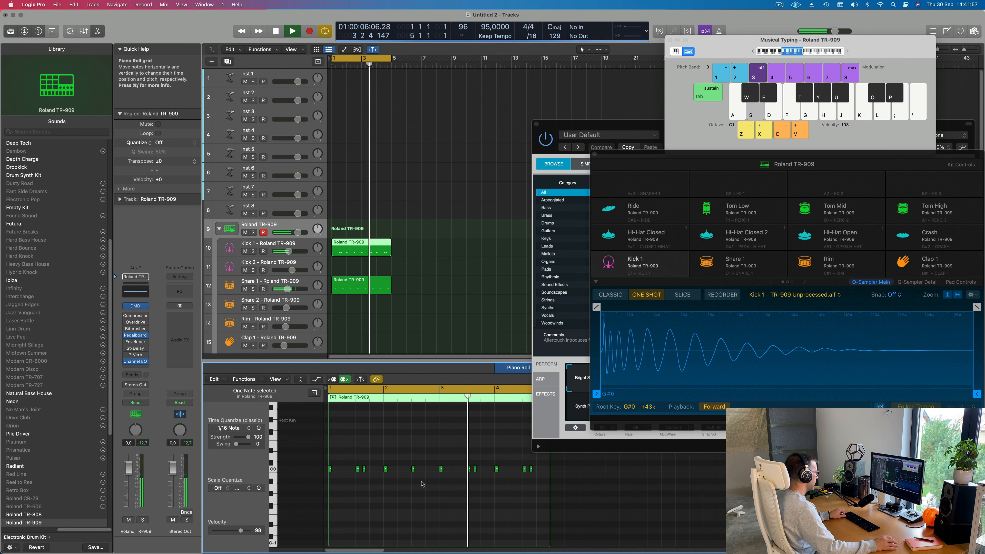
{"action": "scroll", "coordinate": [420, 482], "scroll_direction": "down", "scroll_amount": 1}
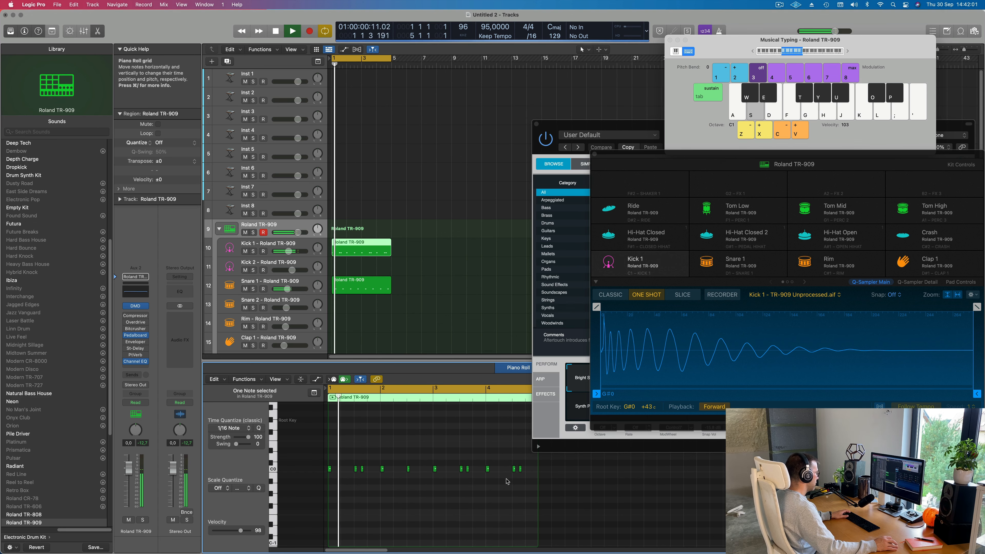
{"action": "left_click_drag", "start_coordinate": [533, 465], "coordinate": [518, 473]}
{"action": "key", "text": "Delete"}
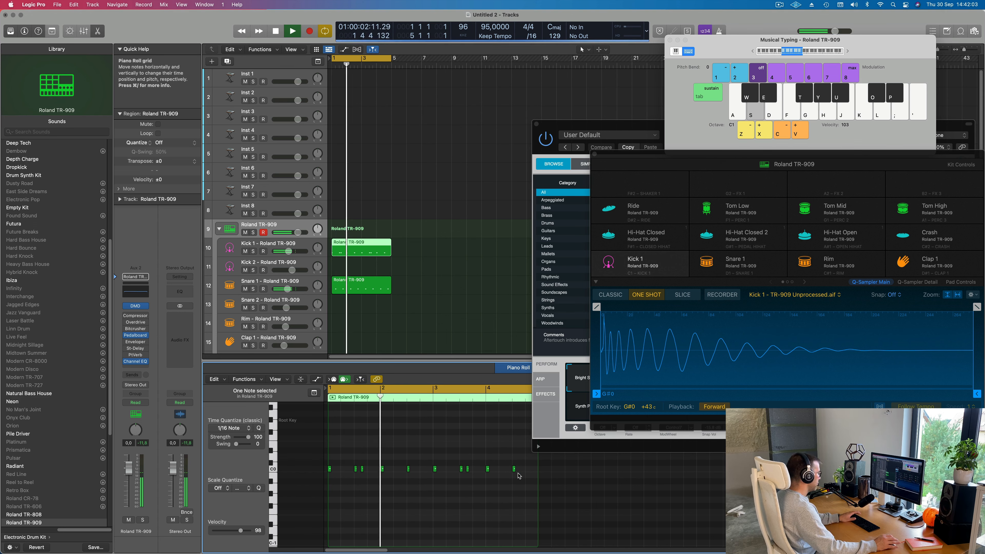
- Restart from bar 1, select the Kick 1 track and transpose all its region's kick notes down to G-1
{"action": "key", "text": "Return"}
{"action": "left_click", "coordinate": [263, 243]}
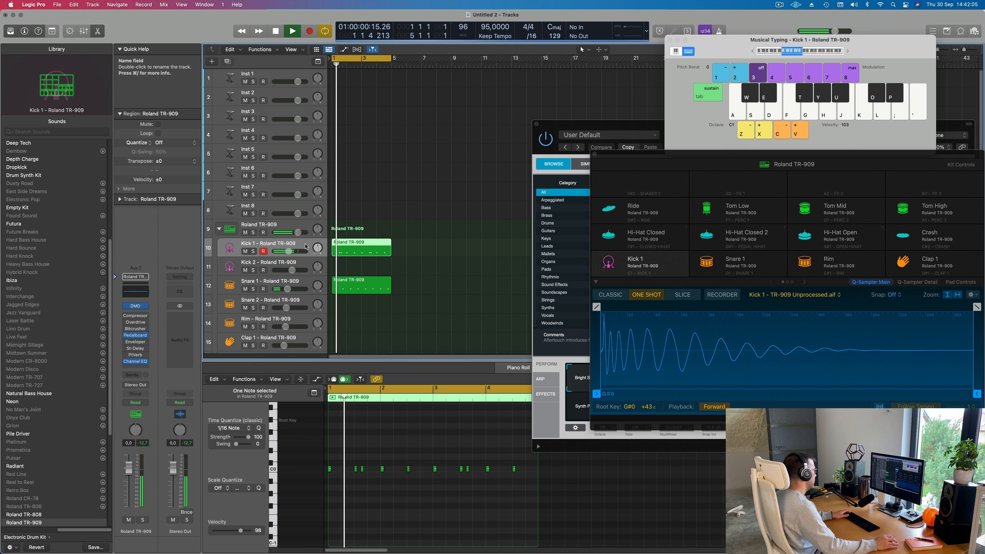
{"action": "left_click", "coordinate": [345, 489]}
{"action": "key", "text": "super+a"}
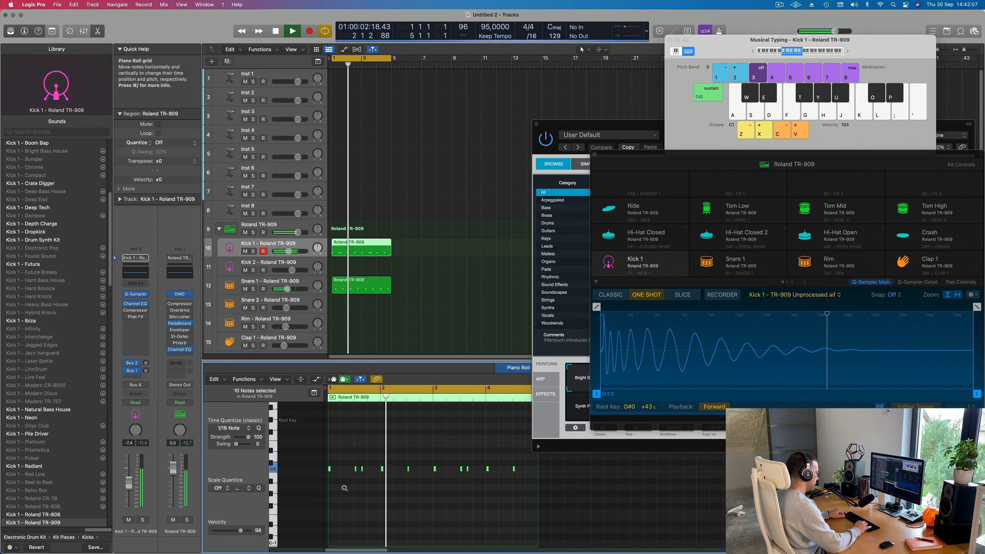
{"action": "key", "text": "alt+Down"}
{"action": "key", "text": "alt+Down"}
{"action": "key", "text": "alt+Down"}
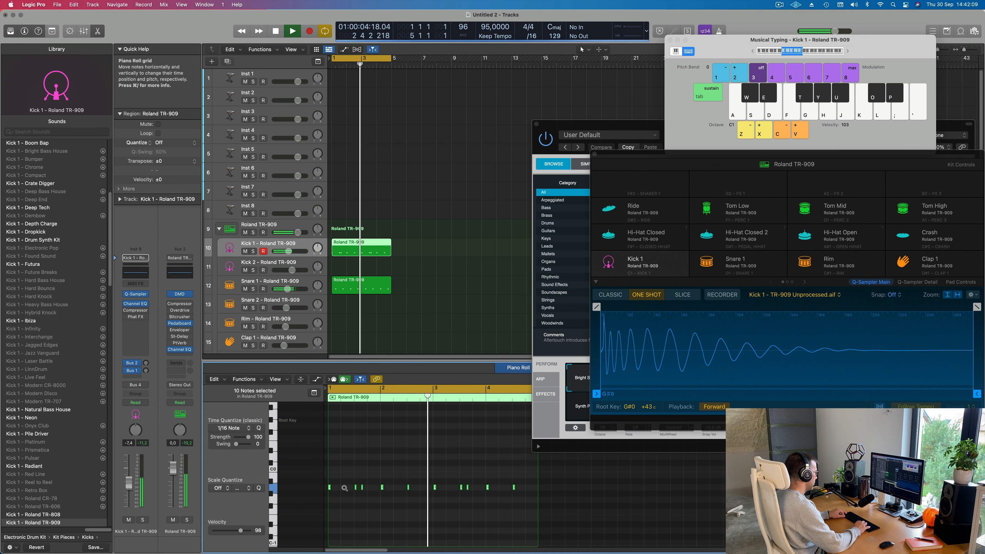
{"action": "key", "text": "alt+Down"}
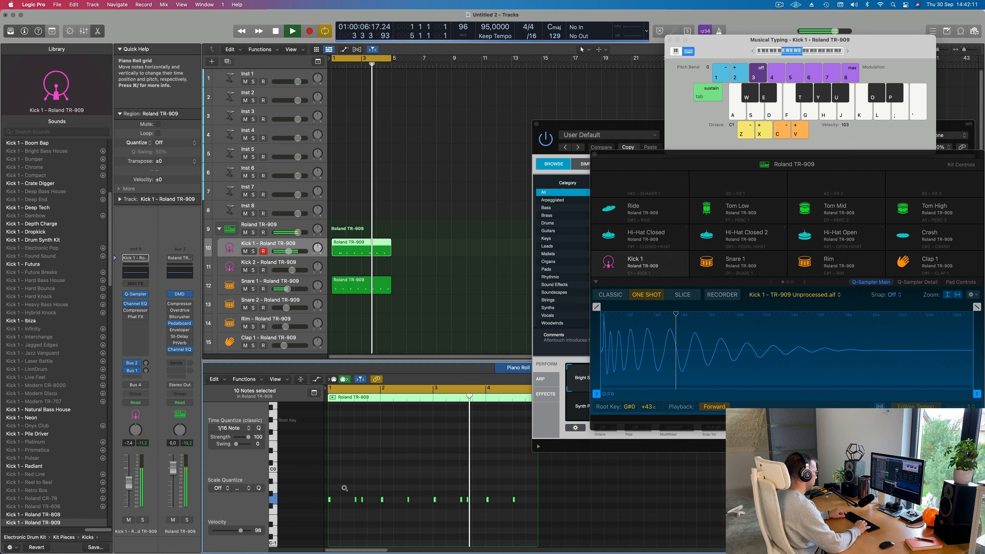
- Try the selected kick notes up at B-1, and settle them on A-1
{"action": "key", "text": "alt+Up"}
{"action": "key", "text": "alt+Up"}
{"action": "key", "text": "alt+Up"}
{"action": "key", "text": "alt+Up"}
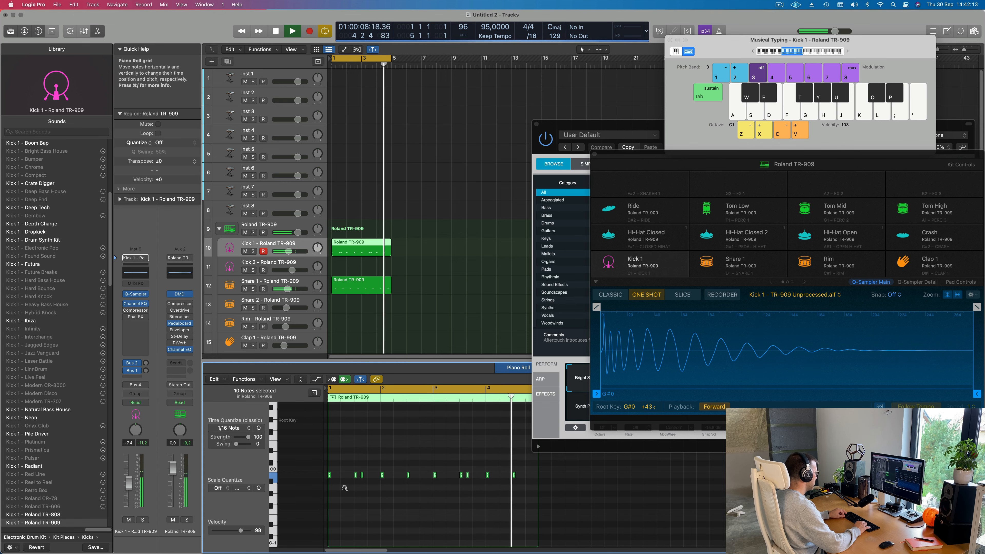
{"action": "key", "text": "alt+Down"}
{"action": "key", "text": "alt+Down"}
{"action": "key", "text": "alt+Down"}
{"action": "key", "text": "alt+Down"}
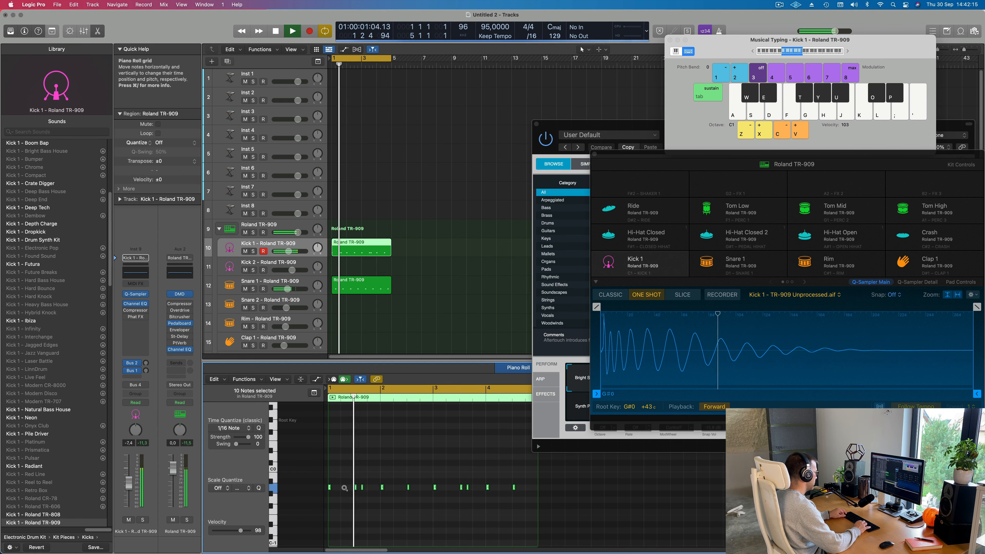
- Move the Inst 1 and Roland TR-909 plug-in windows aside to uncover the arrangement and the Piano Roll
{"action": "key", "text": "alt+Up"}
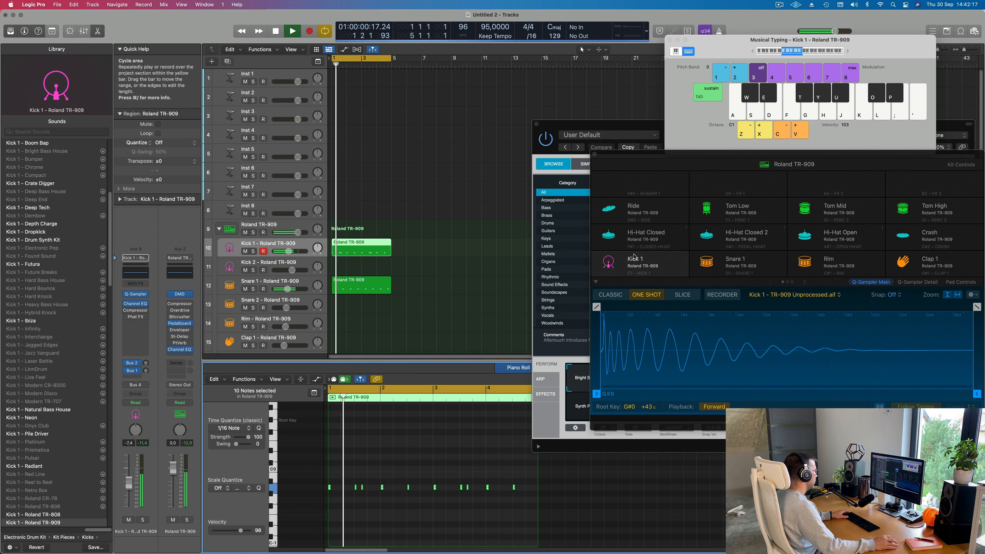
{"action": "left_click_drag", "start_coordinate": [636, 125], "coordinate": [835, 122]}
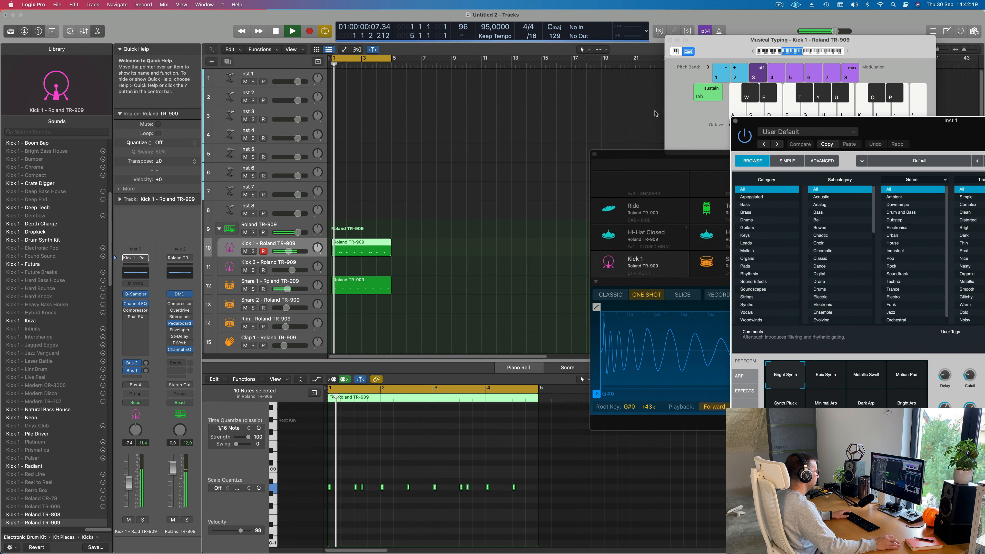
{"action": "scroll", "coordinate": [497, 271], "scroll_direction": "right", "scroll_amount": 1}
{"action": "left_click_drag", "start_coordinate": [653, 154], "coordinate": [876, 144]}
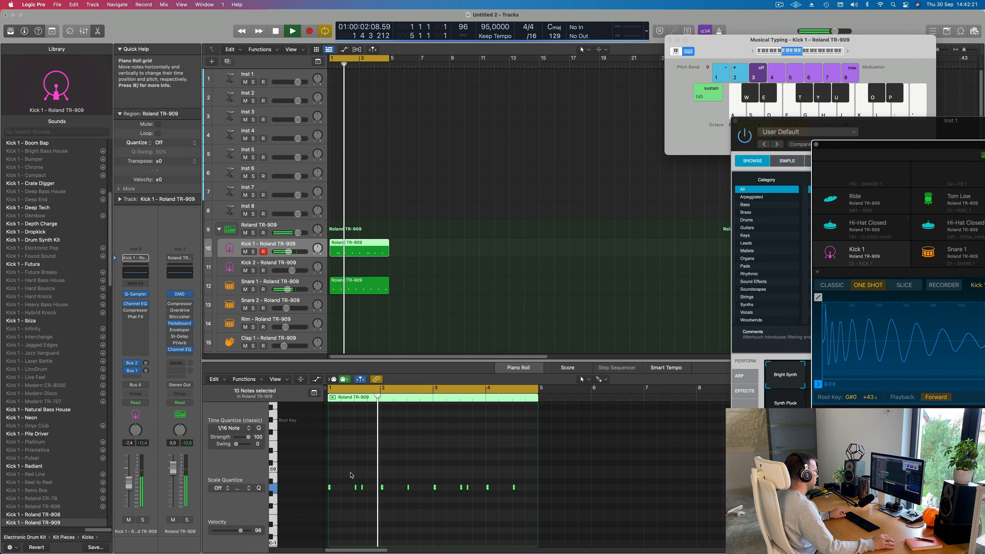
- Deselect the kick notes in the Kick 1 region and select only the one on beat 3 of bar 2
{"action": "scroll", "coordinate": [544, 483], "scroll_direction": "right", "scroll_amount": 3}
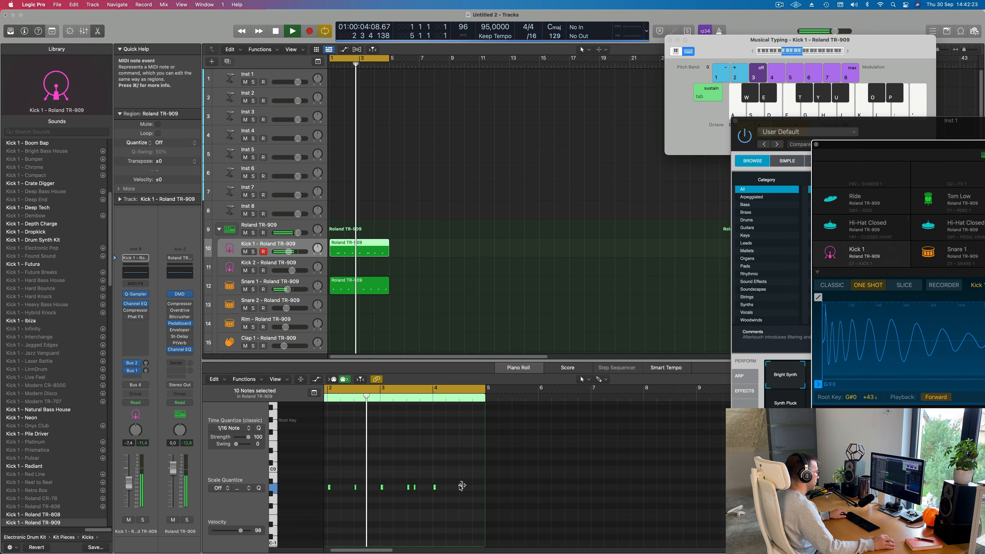
{"action": "left_click", "coordinate": [354, 450]}
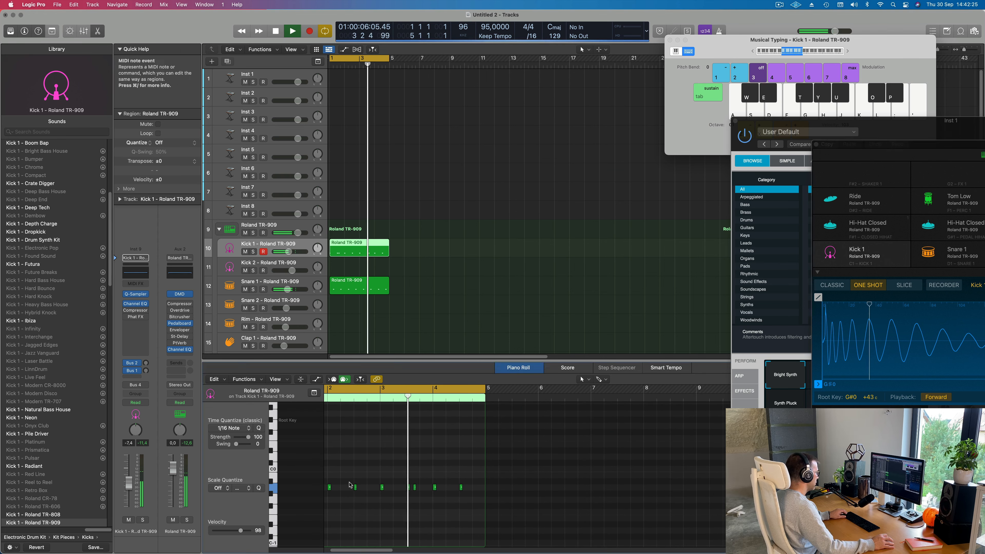
{"action": "left_click", "coordinate": [354, 487]}
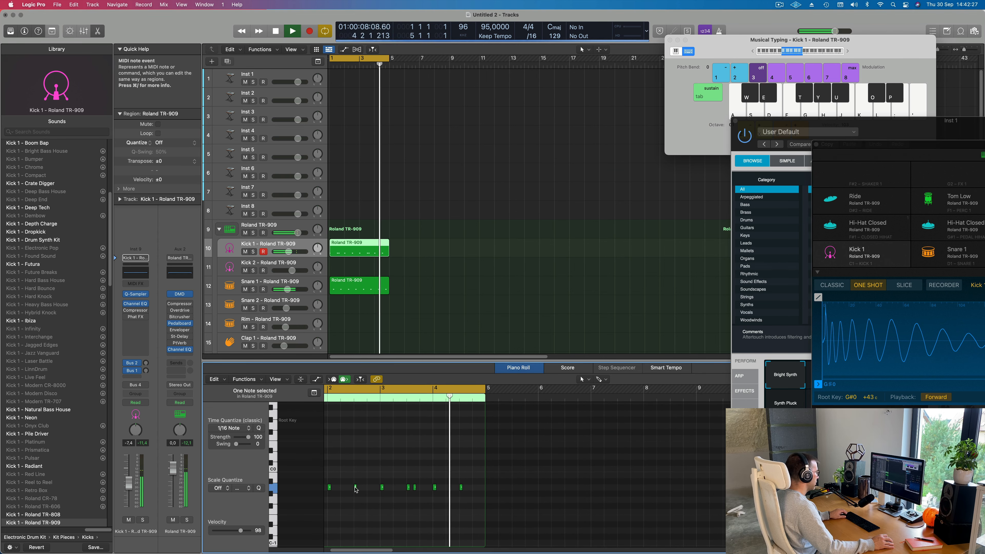
- Audition the Snare 1 region with all its notes selected, try them down at F1, and settle them on A1
{"action": "scroll", "coordinate": [562, 469], "scroll_direction": "left", "scroll_amount": 5}
{"action": "left_click", "coordinate": [359, 286]}
{"action": "key", "text": "space"}
{"action": "key", "text": "space"}
{"action": "key", "text": "space"}
{"action": "key", "text": "space"}
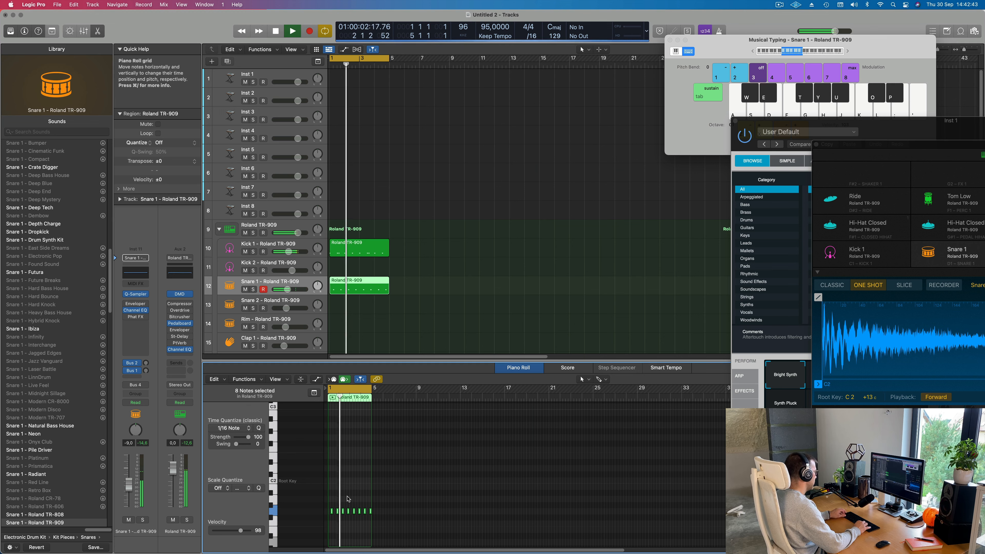
{"action": "key", "text": "alt+Down"}
{"action": "key", "text": "alt+Down"}
{"action": "key", "text": "alt+Up"}
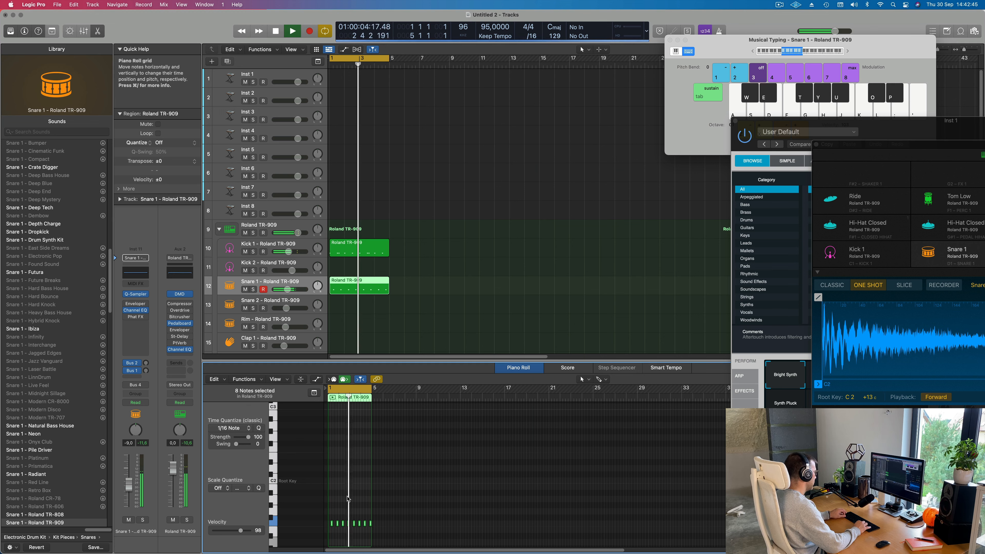
{"action": "key", "text": "alt+Up"}
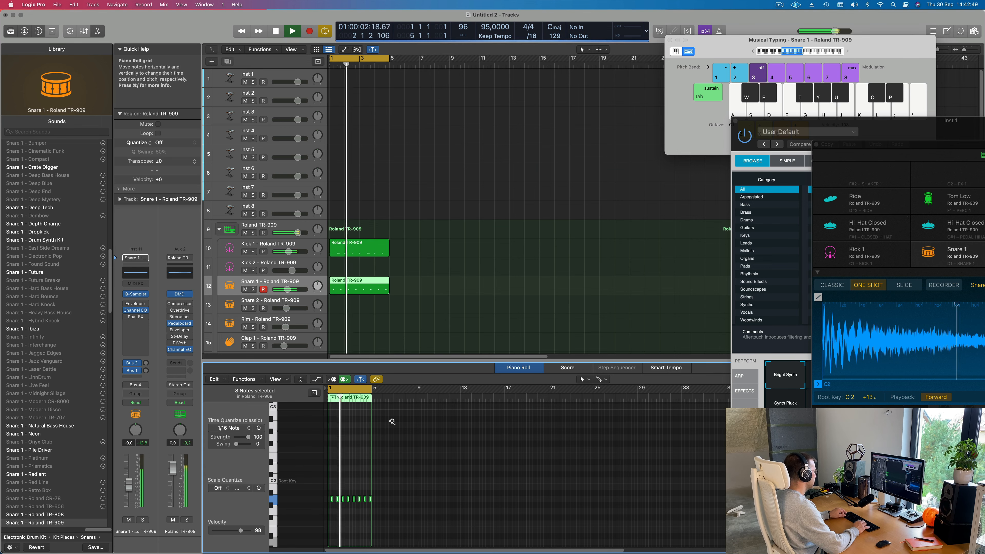
{"action": "key", "text": "alt+Up"}
{"action": "key", "text": "alt+Up"}
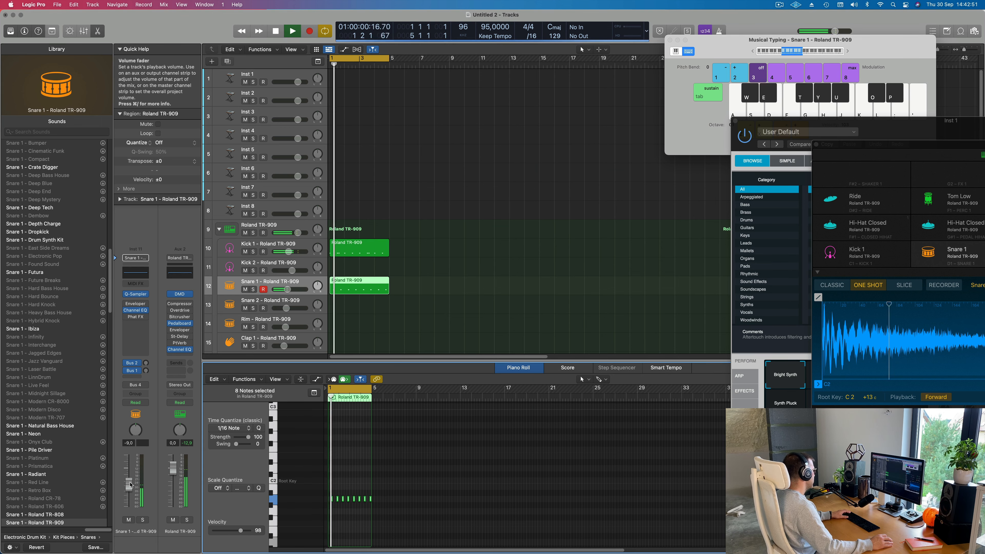
- Lower the Snare 1 channel volume to -12.0 dB and stop playback
{"action": "left_click_drag", "start_coordinate": [129, 487], "coordinate": [129, 490]}
{"action": "left_click_drag", "start_coordinate": [129, 491], "coordinate": [128, 492]}
{"action": "key", "text": "space"}
- Copy the Snare 1 region to the first Hi-Hat Closed track and reduce it to a single note at the start of bar 1
{"action": "scroll", "coordinate": [361, 287], "scroll_direction": "down", "scroll_amount": 6}
{"action": "left_click_drag", "start_coordinate": [359, 167], "coordinate": [358, 262], "text": "alt"}
{"action": "key", "text": "Delete"}
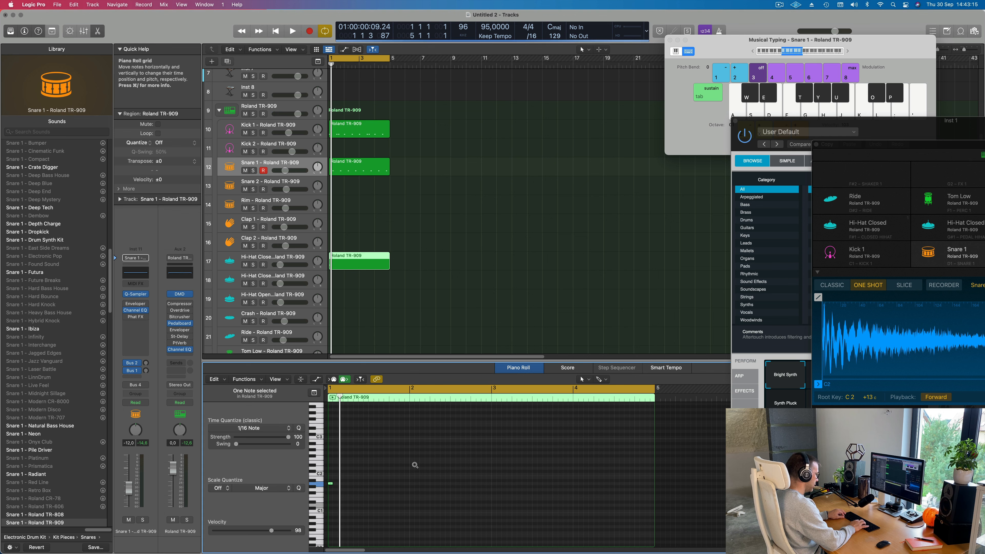
- Transpose the remaining hi-hat note up an octave to A2 and copy it to position 1 1 3 1
{"action": "key", "text": "alt+shift+Up"}
{"action": "key", "text": "space"}
{"action": "key", "text": "super+Right"}
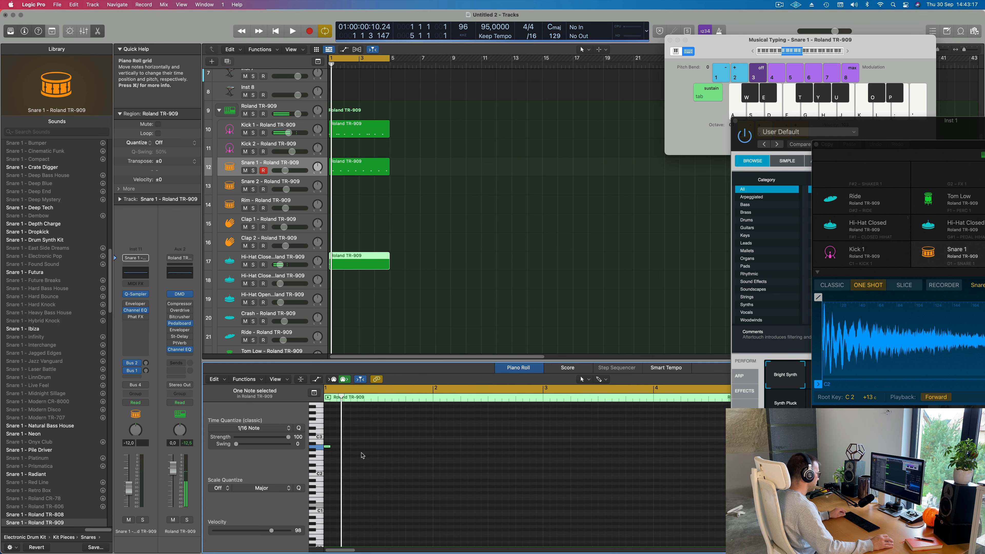
{"action": "left_click_drag", "start_coordinate": [375, 438], "coordinate": [352, 449]}
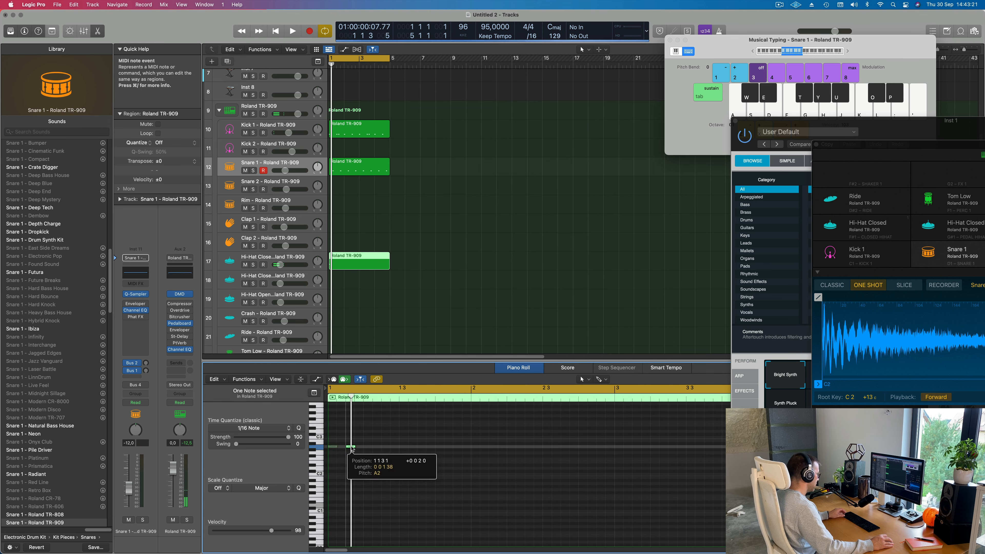
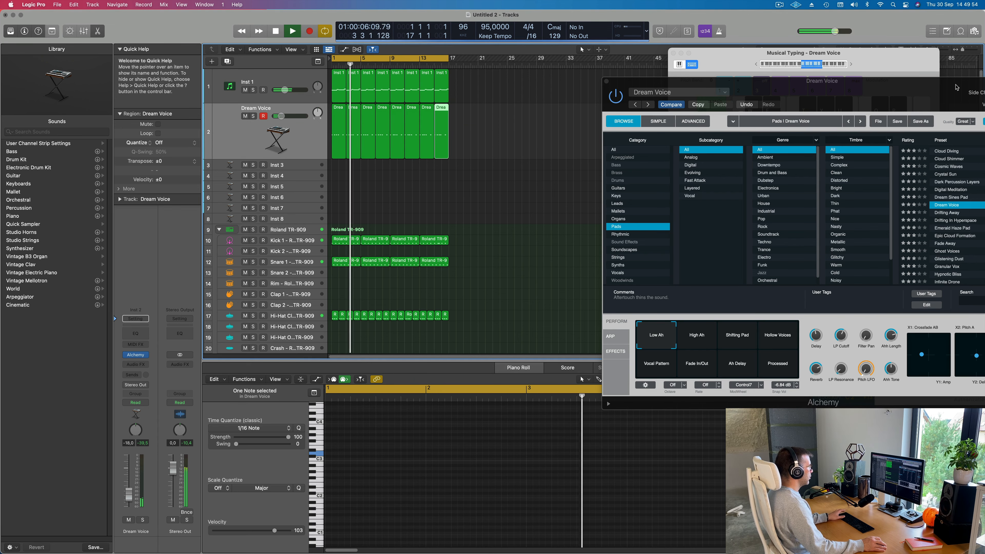
- Audition Dream Voice during playback while moving Alchemy's transform pad from Low Ah through other snapshots to Ah Delay
{"action": "left_click_drag", "start_coordinate": [899, 96], "coordinate": [638, 60]}
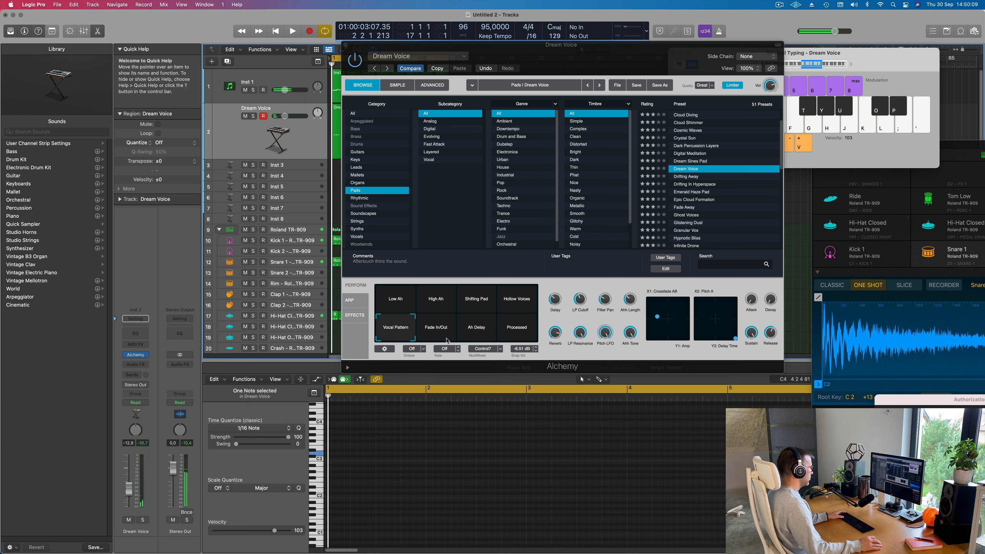
{"action": "left_click_drag", "start_coordinate": [439, 302], "coordinate": [481, 331]}
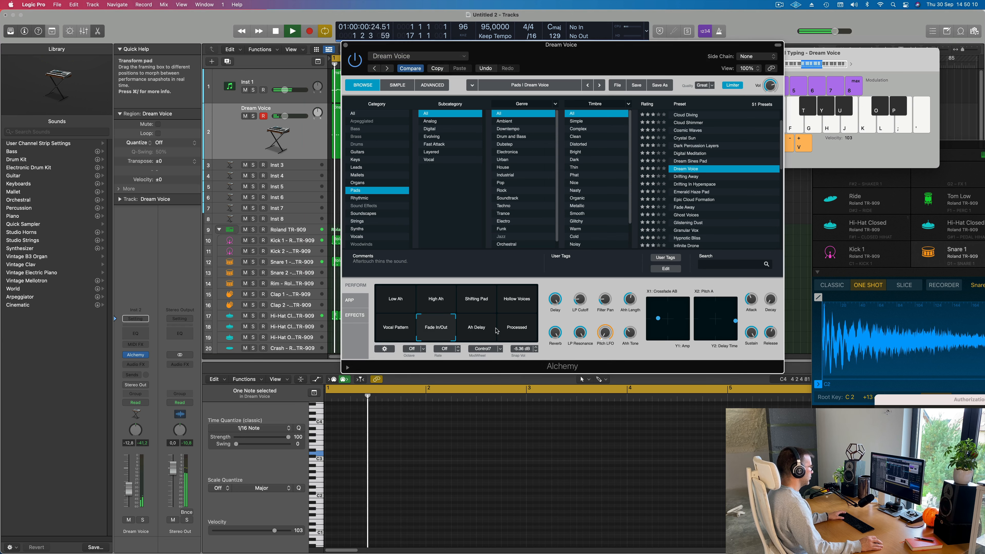
{"action": "left_click", "coordinate": [481, 331]}
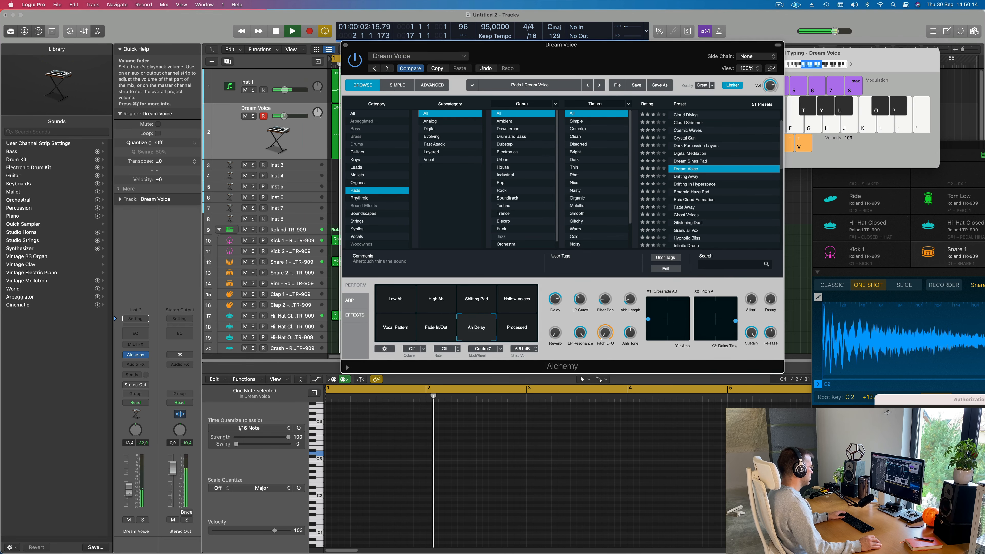
- Lower the Dream Voice channel volume to -16.4 dB and close its Alchemy window
{"action": "left_click_drag", "start_coordinate": [128, 492], "coordinate": [129, 499]}
{"action": "left_click_drag", "start_coordinate": [563, 56], "coordinate": [622, 97]}
{"action": "left_click", "coordinate": [405, 87]}
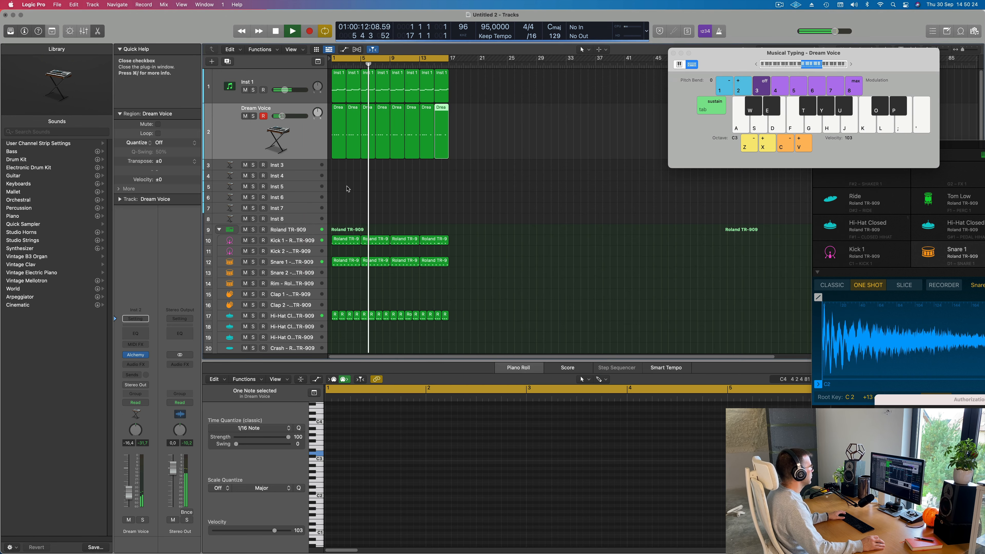
- Select the Inst 3 track and load Vintage B3 as its software instrument
{"action": "left_click", "coordinate": [348, 190]}
{"action": "left_click", "coordinate": [291, 164]}
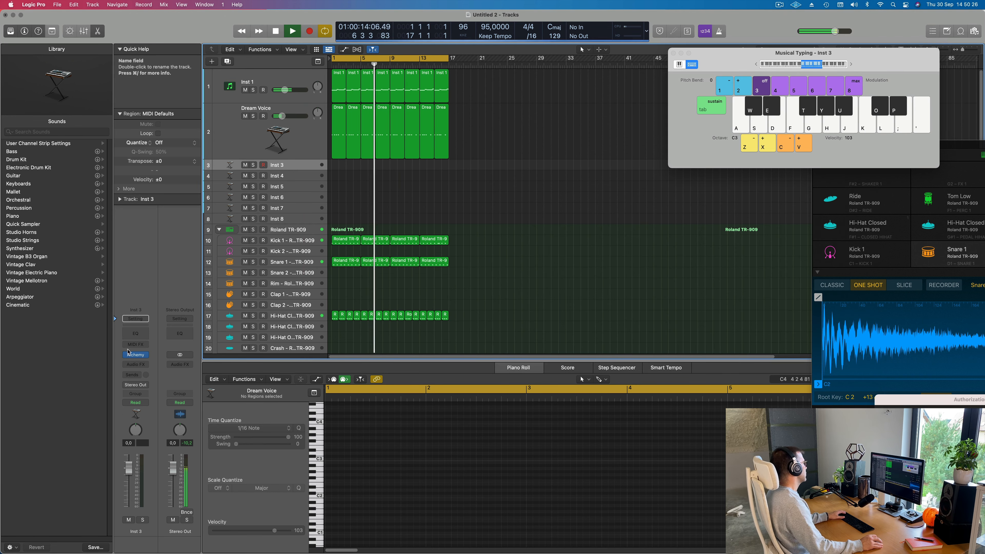
{"action": "left_click", "coordinate": [146, 355]}
{"action": "left_click", "coordinate": [183, 501]}
- Lower the Musical Typing octave to C1 and try a few low organ notes over the playing song
{"action": "left_click_drag", "start_coordinate": [803, 53], "coordinate": [830, 26]}
{"action": "key", "text": "z"}
{"action": "key", "text": "z"}
{"action": "key", "text": "f"}
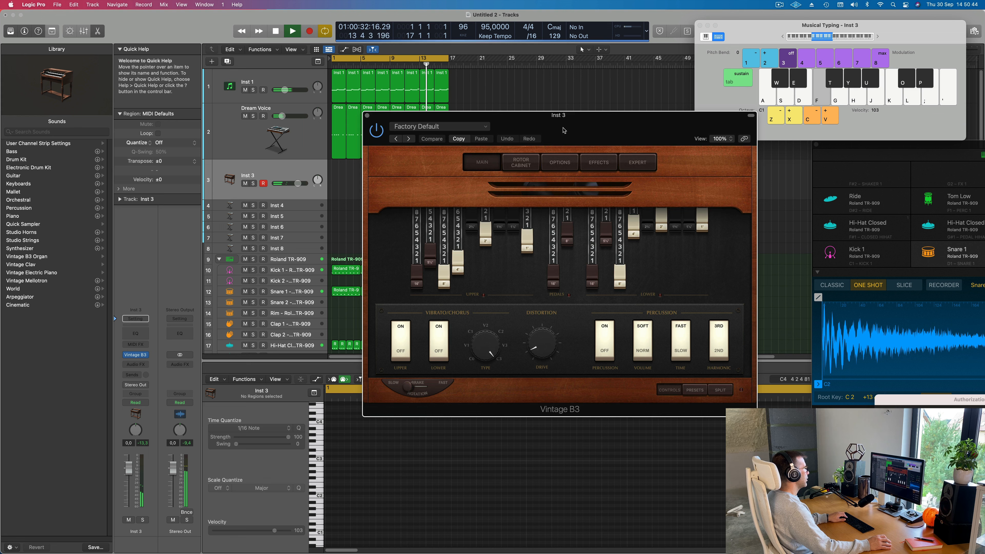
{"action": "key", "text": "s"}
{"action": "key", "text": "a"}
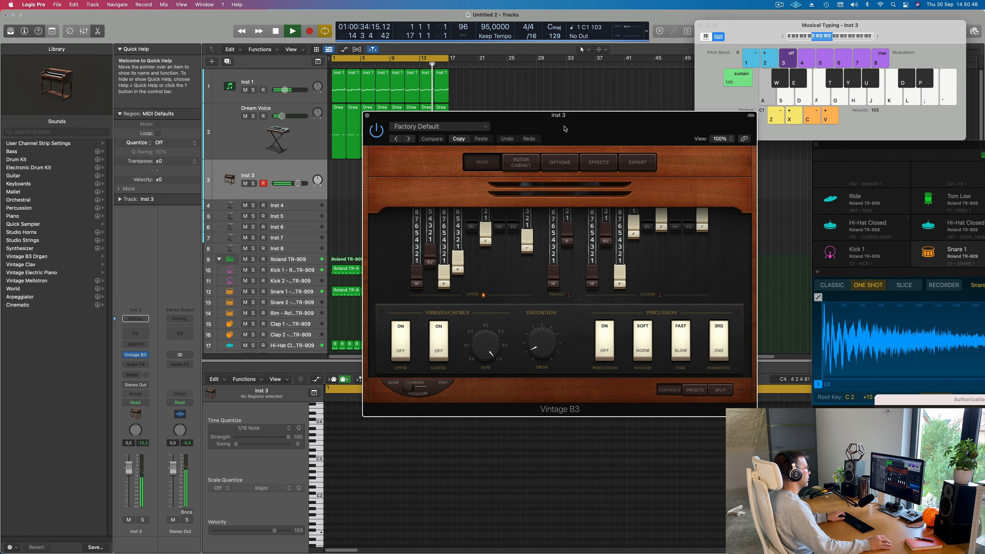
- Move the Vintage B3 window up slightly and lower the Inst 3 channel volume to -5.9 dB
{"action": "left_click_drag", "start_coordinate": [566, 129], "coordinate": [559, 115]}
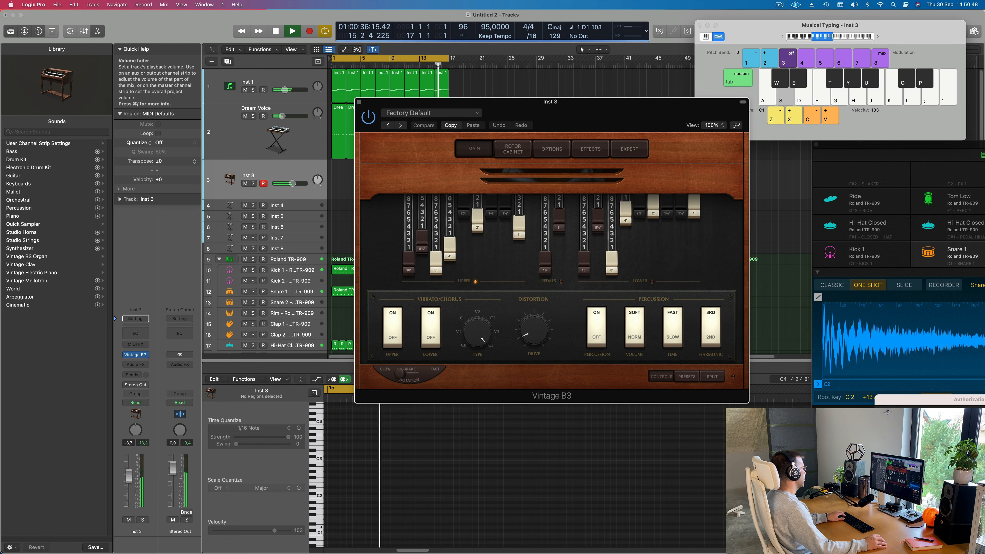
{"action": "left_click_drag", "start_coordinate": [132, 473], "coordinate": [130, 496]}
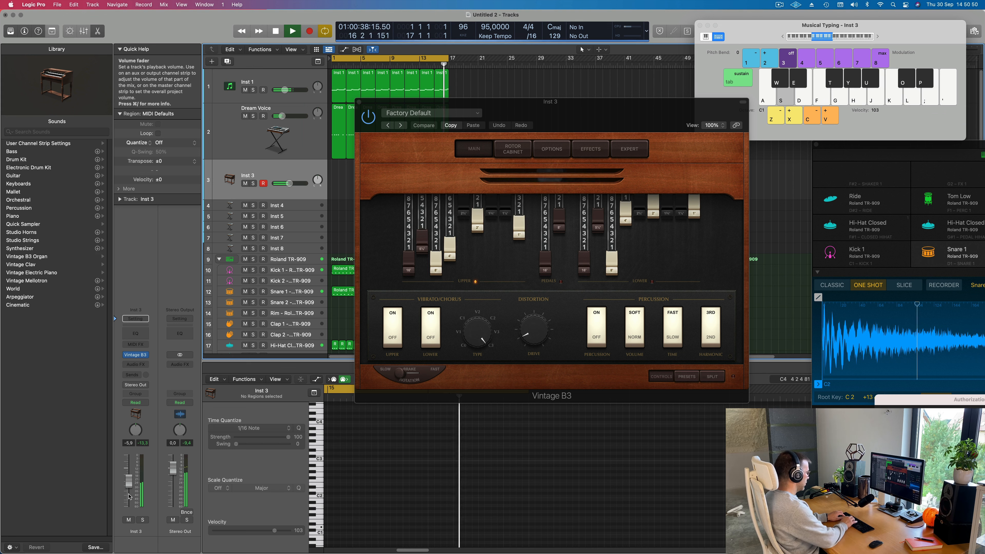
- Try out a low organ melody on Inst 3 with Musical Typing while the song plays
{"action": "key", "text": "k"}
{"action": "key", "text": "j"}
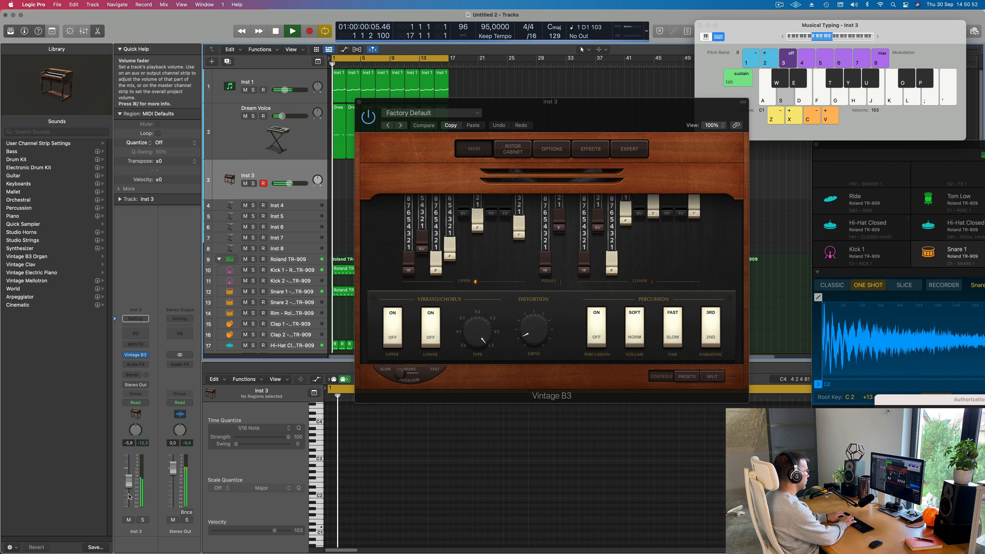
{"action": "key", "text": "d"}
{"action": "key", "text": "a"}
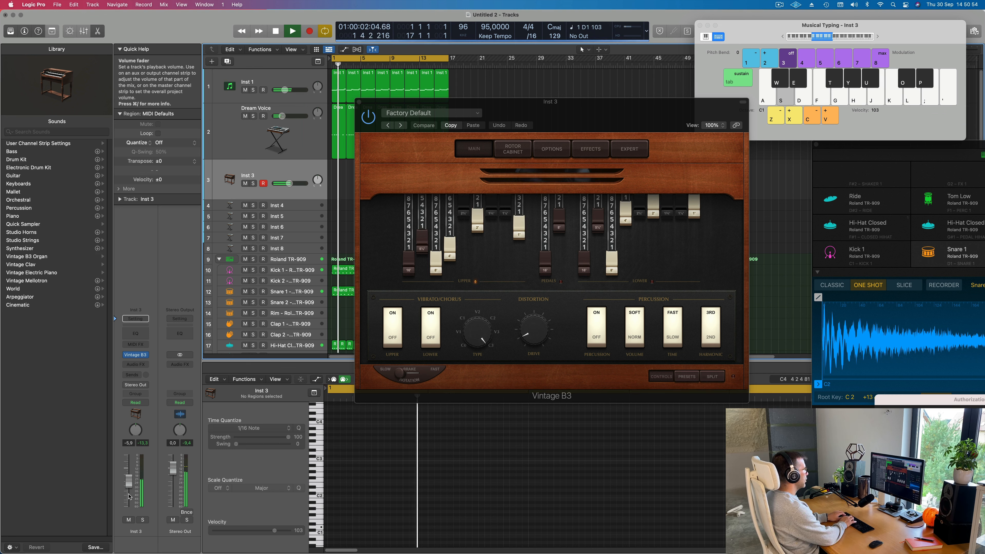
{"action": "key", "text": "k"}
{"action": "key", "text": "l"}
{"action": "left_click", "coordinate": [877, 37]}
{"action": "key", "text": "h"}
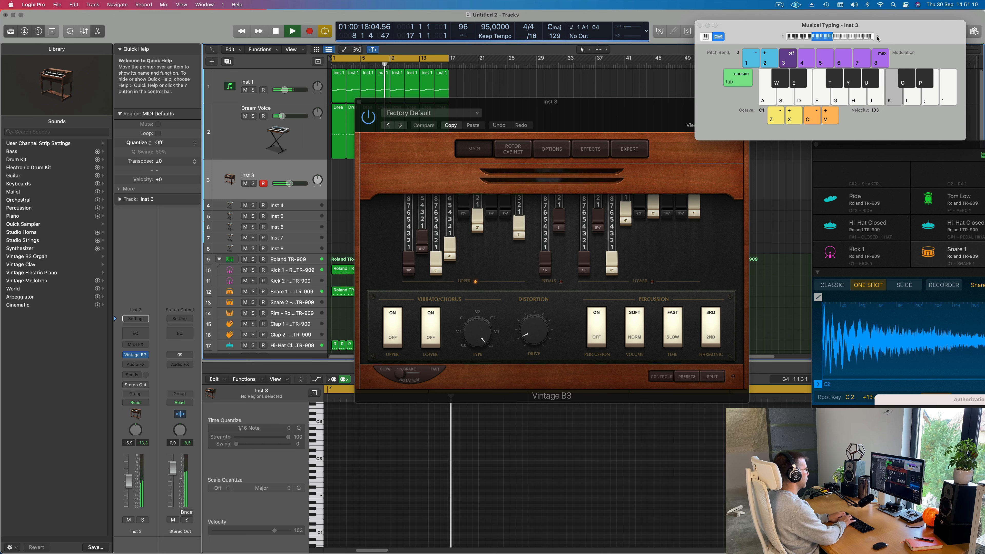
{"action": "key", "text": "g"}
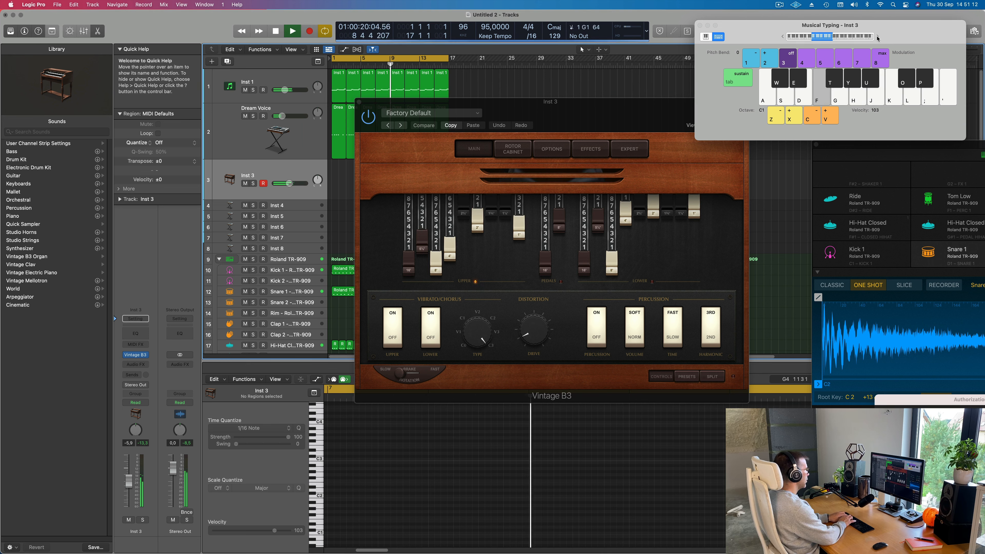
- Record the organ line A1, C2, B1, A1, C2, B1, A1 on Inst 3 from bar 13 to bar 17 and stop
{"action": "key", "text": "r"}
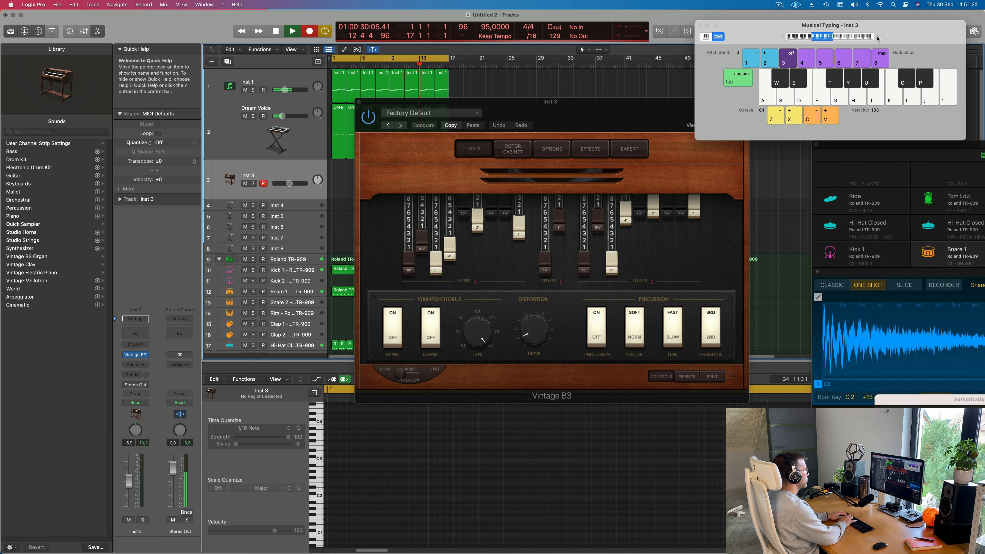
{"action": "key", "text": "h"}
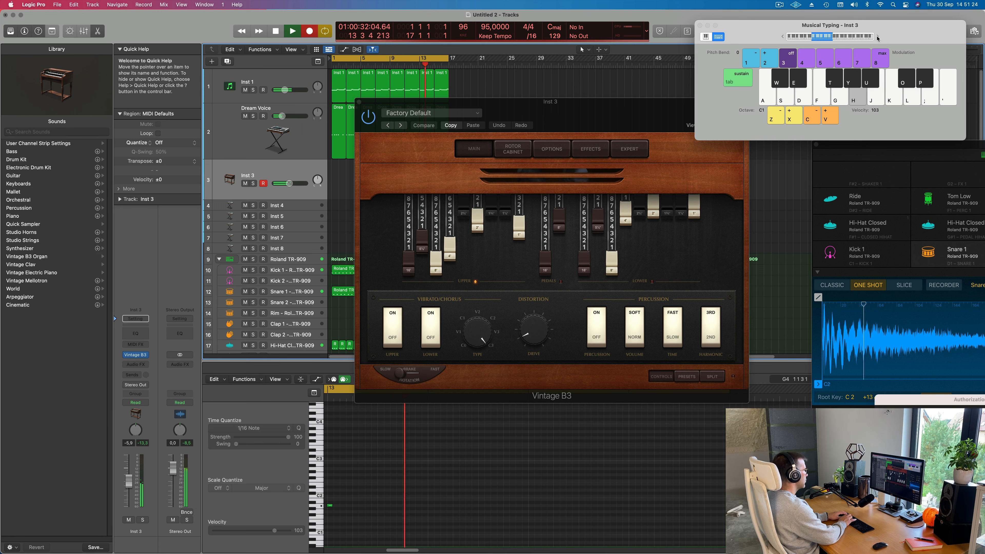
{"action": "key", "text": "k"}
{"action": "key", "text": "j"}
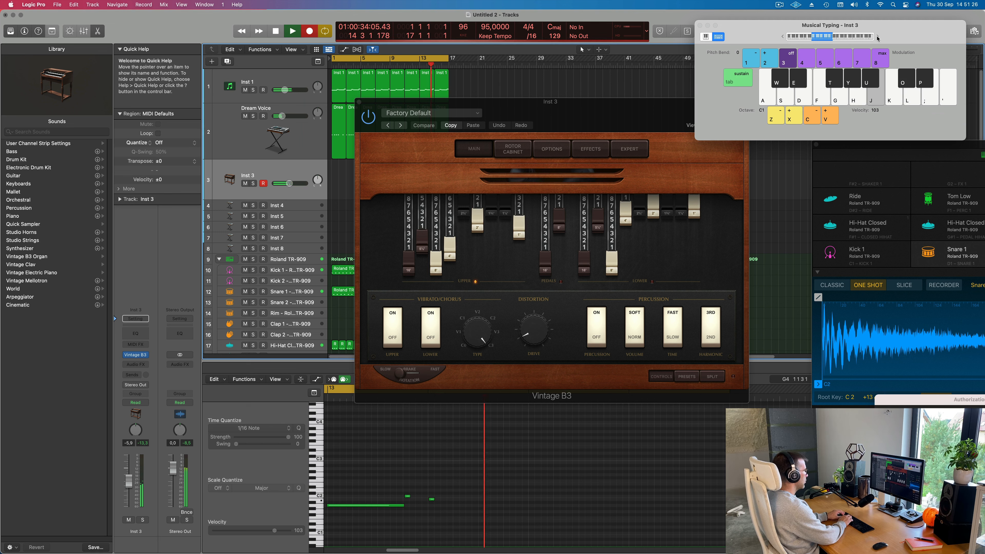
{"action": "key", "text": "h"}
{"action": "key", "text": "k"}
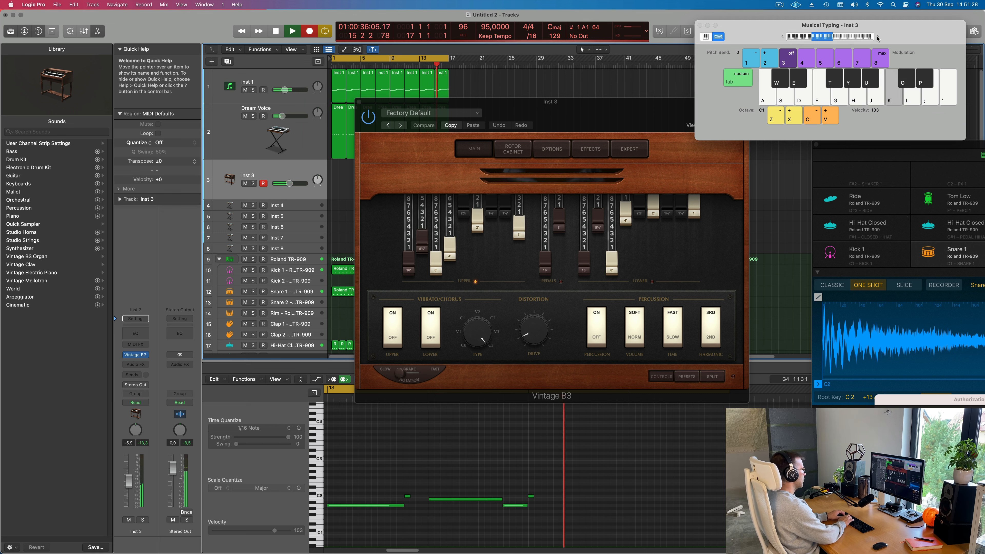
{"action": "key", "text": "j"}
{"action": "key", "text": "h"}
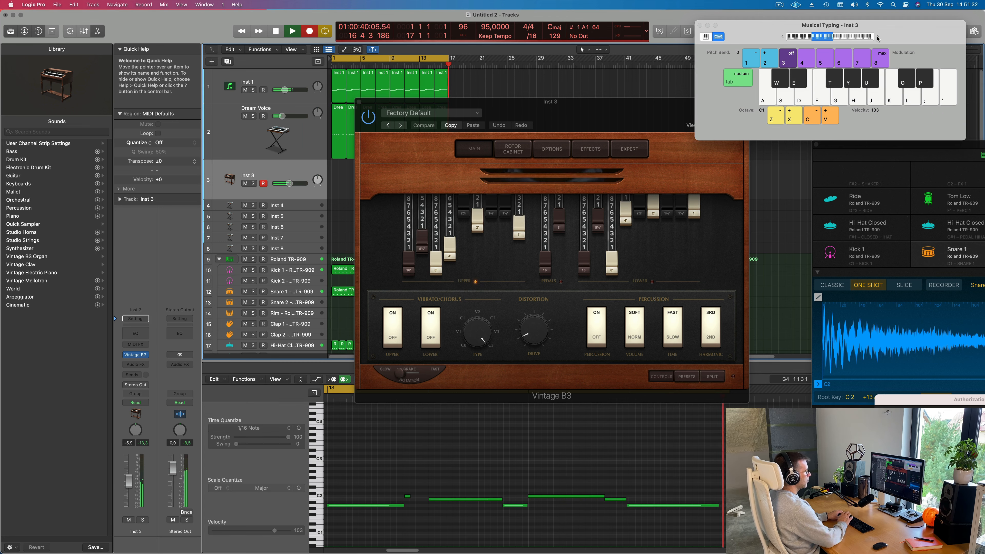
{"action": "key", "text": "space"}
- Clear the Vintage B3 window off the arrangement, move the recorded Inst 3 region to bar 1 and play it
{"action": "left_click_drag", "start_coordinate": [572, 102], "coordinate": [814, 142]}
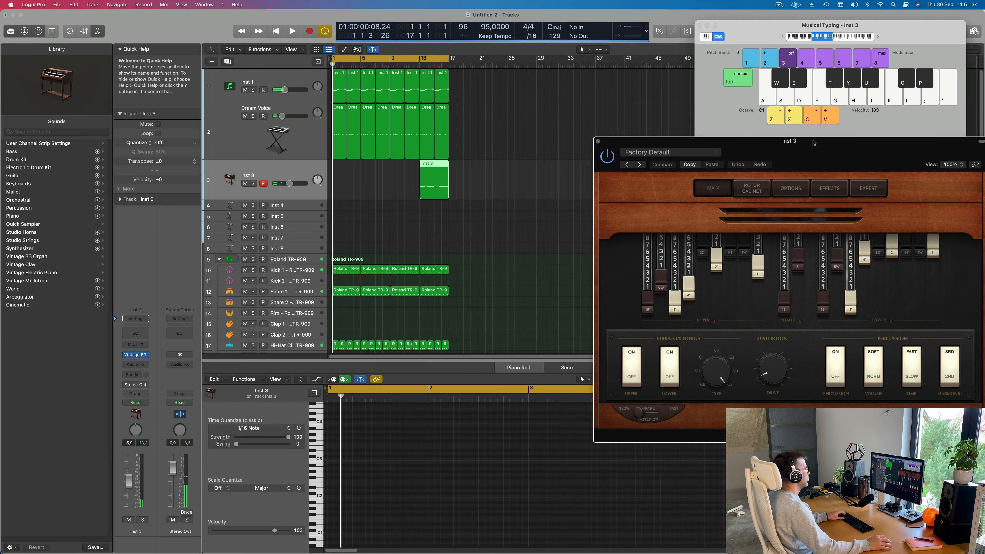
{"action": "left_click_drag", "start_coordinate": [431, 169], "coordinate": [344, 169]}
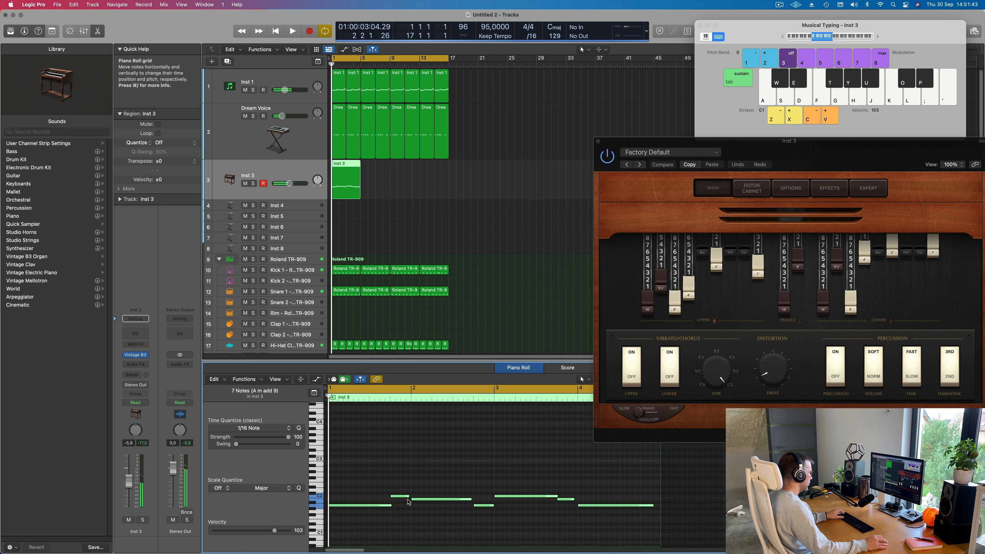
{"action": "key", "text": "space"}
- Lengthen the first C2 note of the Inst 3 region to 0 1 0 0 and the first B1 note to 0 3 1 0
{"action": "left_click", "coordinate": [412, 499]}
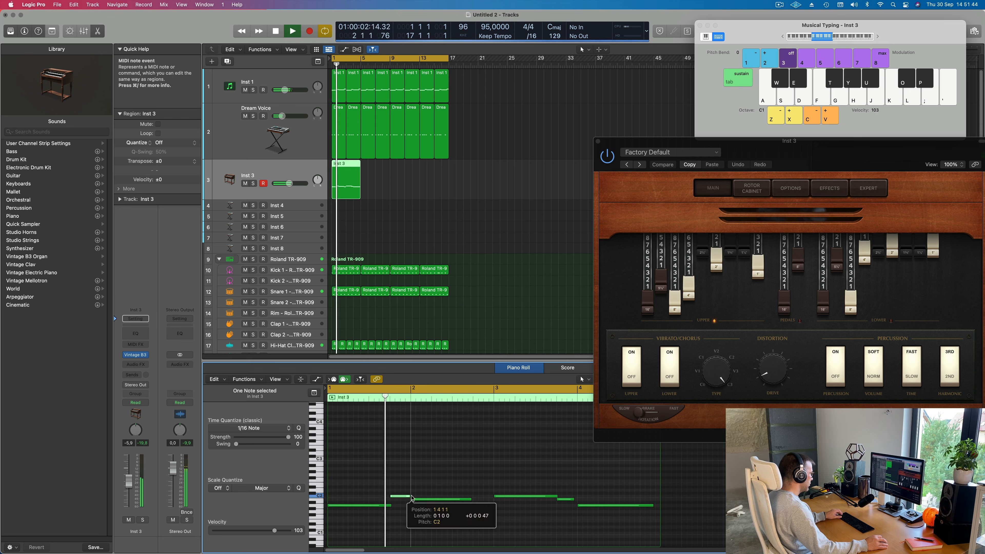
{"action": "key", "text": "space"}
{"action": "key", "text": "space"}
{"action": "scroll", "coordinate": [451, 488], "scroll_direction": "down", "scroll_amount": 2}
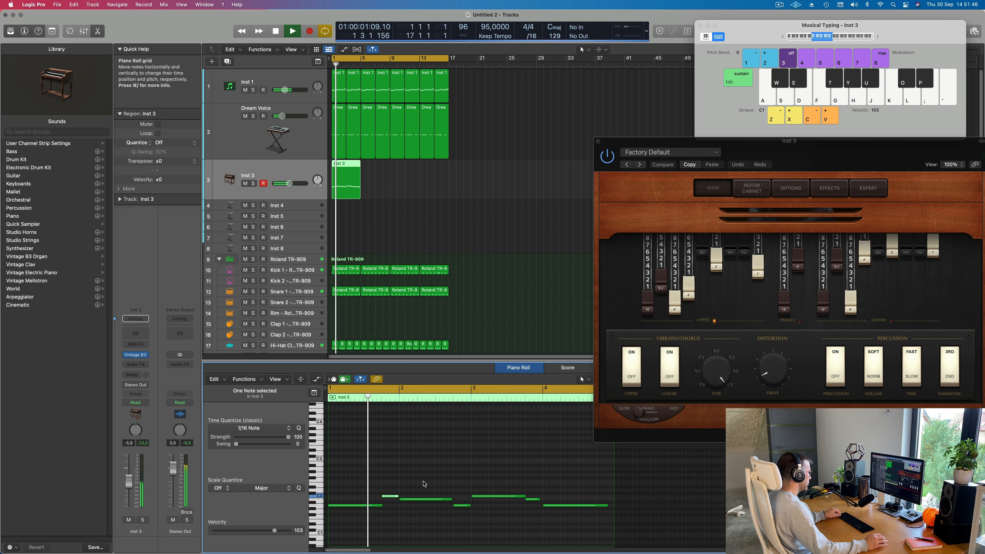
{"action": "left_click", "coordinate": [404, 499]}
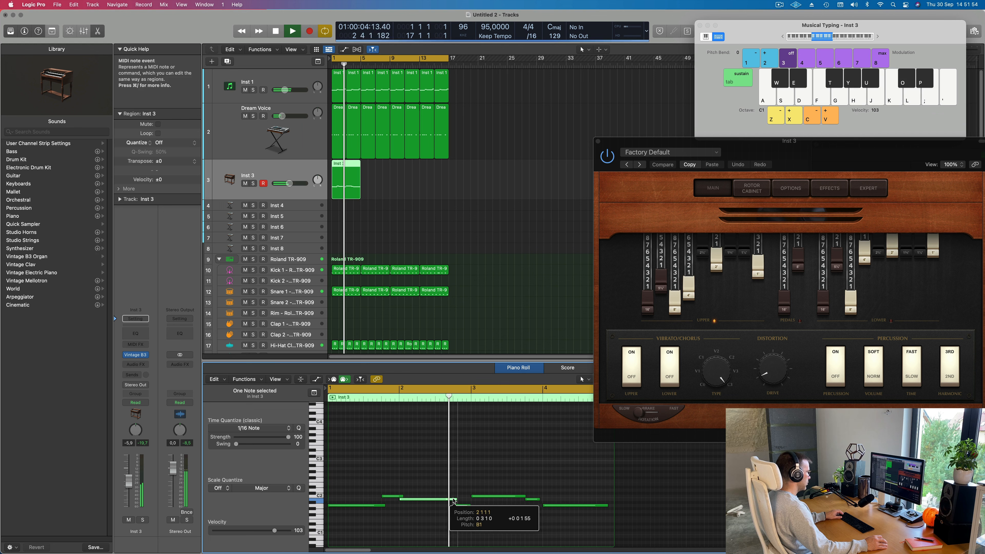
{"action": "left_click", "coordinate": [459, 519]}
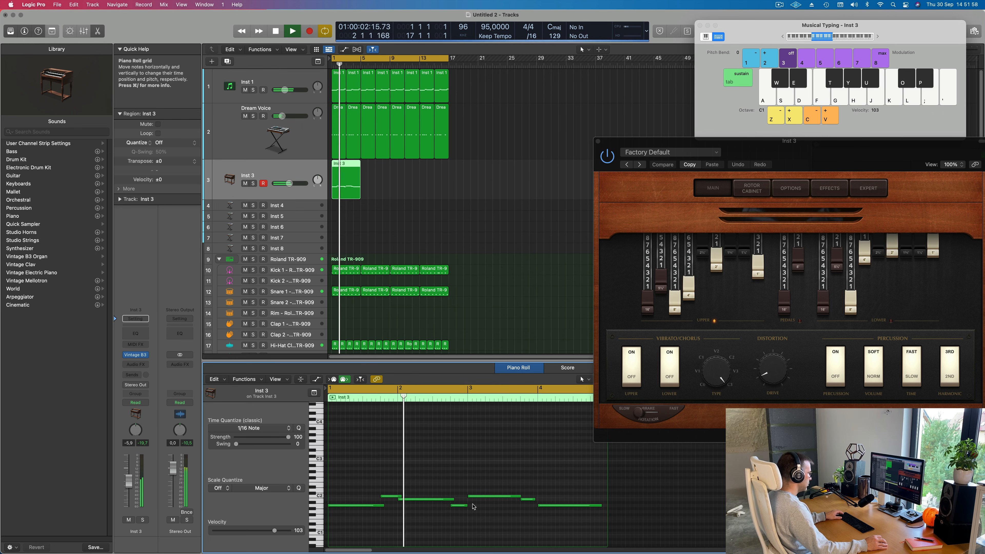
- Lengthen the second A1, C2 and B1 notes of the Inst 3 region so each reaches the note that follows
{"action": "left_click_drag", "start_coordinate": [466, 505], "coordinate": [471, 505]}
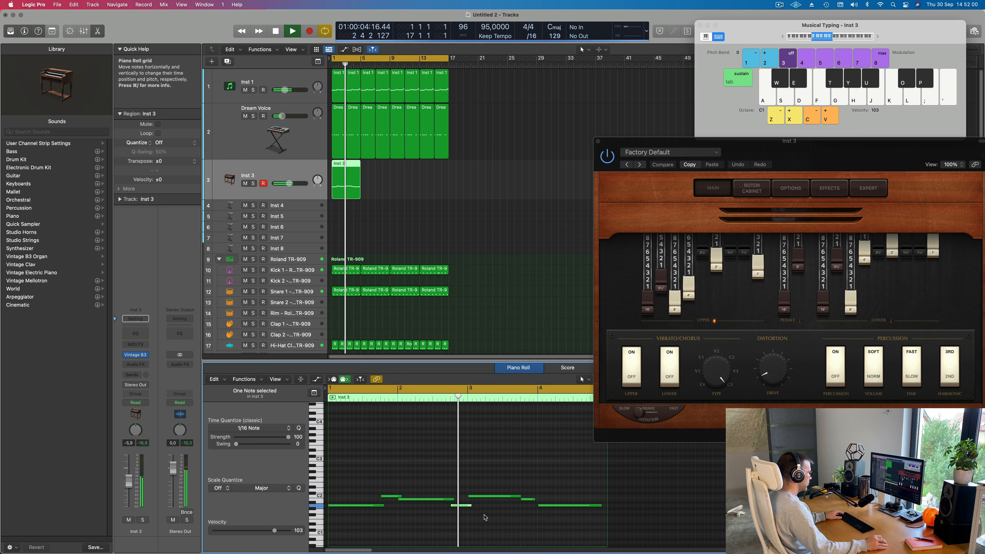
{"action": "scroll", "coordinate": [484, 515], "scroll_direction": "down", "scroll_amount": 2}
{"action": "key", "text": "Return"}
{"action": "left_click", "coordinate": [472, 512]}
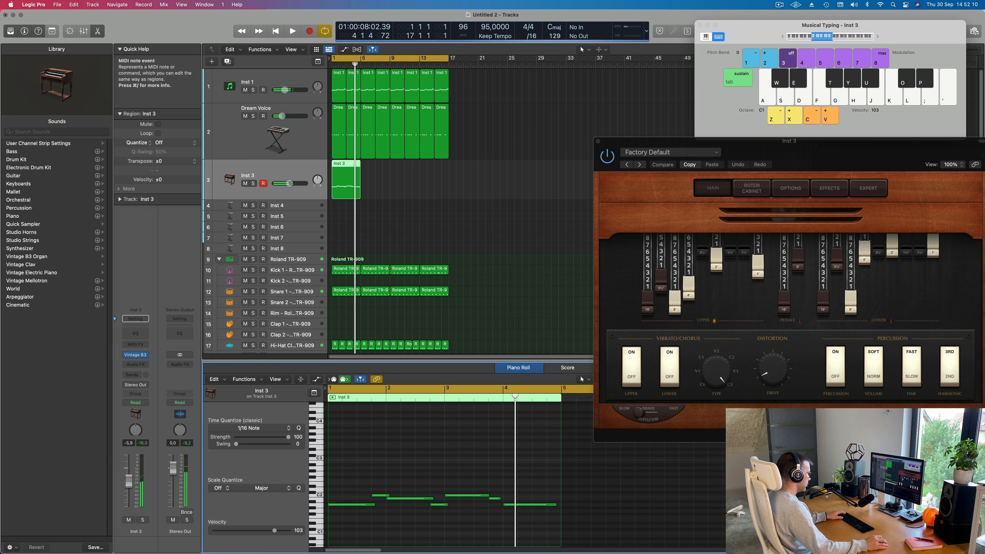
{"action": "left_click_drag", "start_coordinate": [499, 499], "coordinate": [506, 500]}
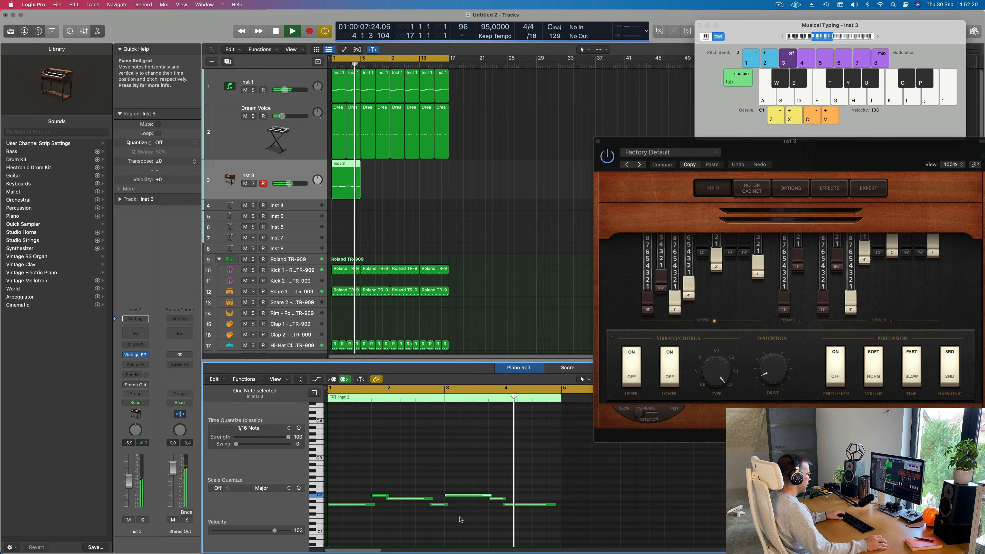
- Repeat the four-bar Inst 3 region so the organ line fills bars 1 to 17
{"action": "left_click_drag", "start_coordinate": [847, 158], "coordinate": [670, 158]}
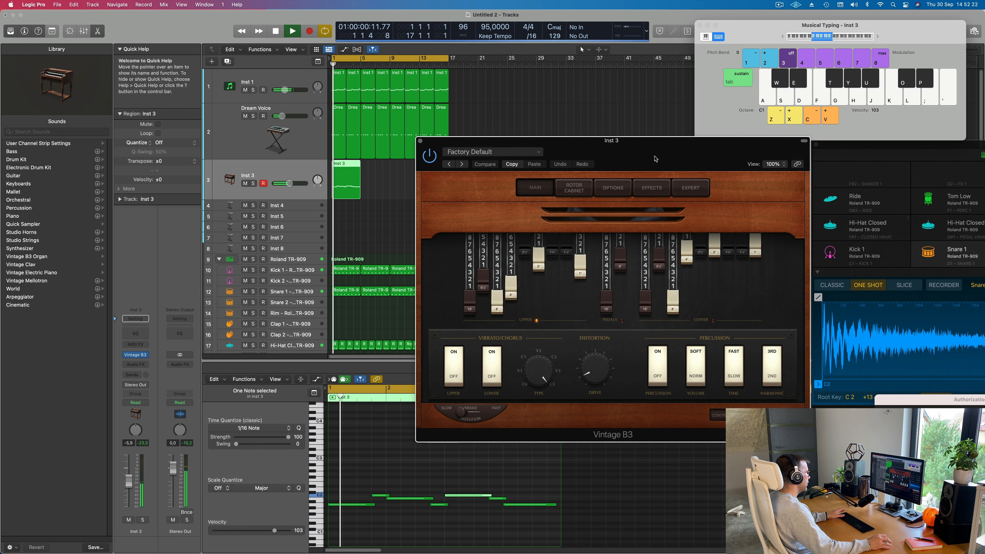
{"action": "left_click_drag", "start_coordinate": [380, 181], "coordinate": [350, 187]}
{"action": "key", "text": "space"}
- Switch Vintage B3 to the Bebop Organ preset and audition it with the song
{"action": "left_click_drag", "start_coordinate": [578, 150], "coordinate": [479, 167]}
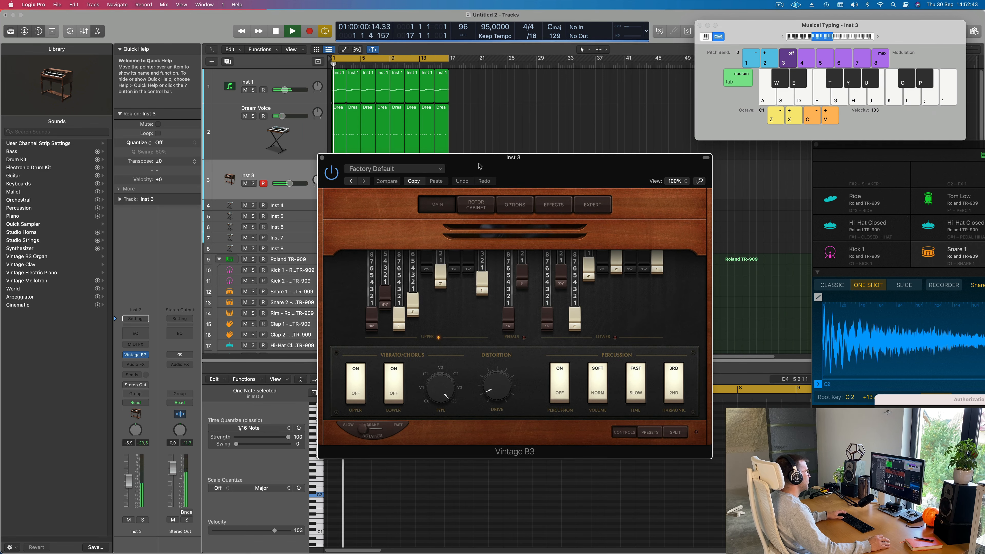
{"action": "left_click", "coordinate": [365, 184]}
{"action": "left_click", "coordinate": [365, 184]}
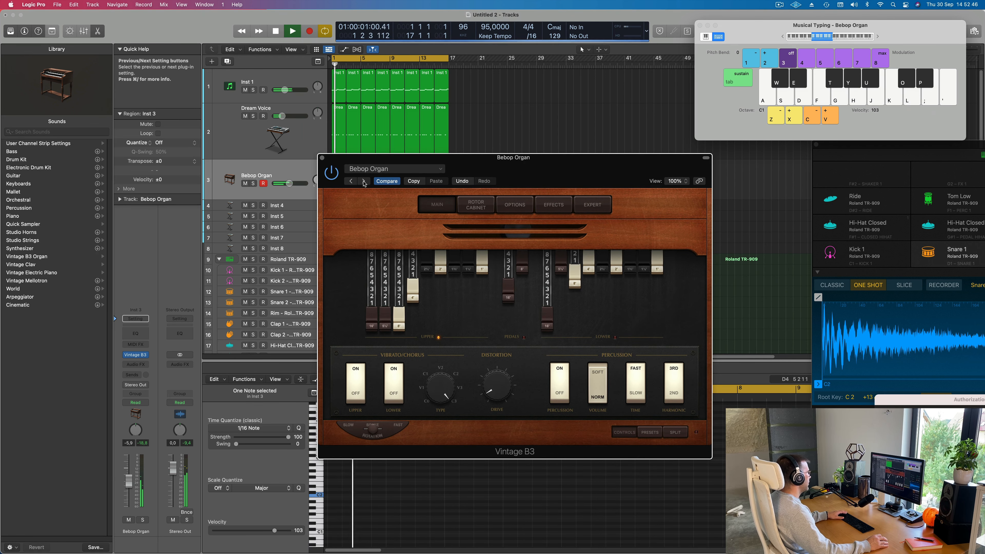
{"action": "key", "text": "space"}
{"action": "key", "text": "space"}
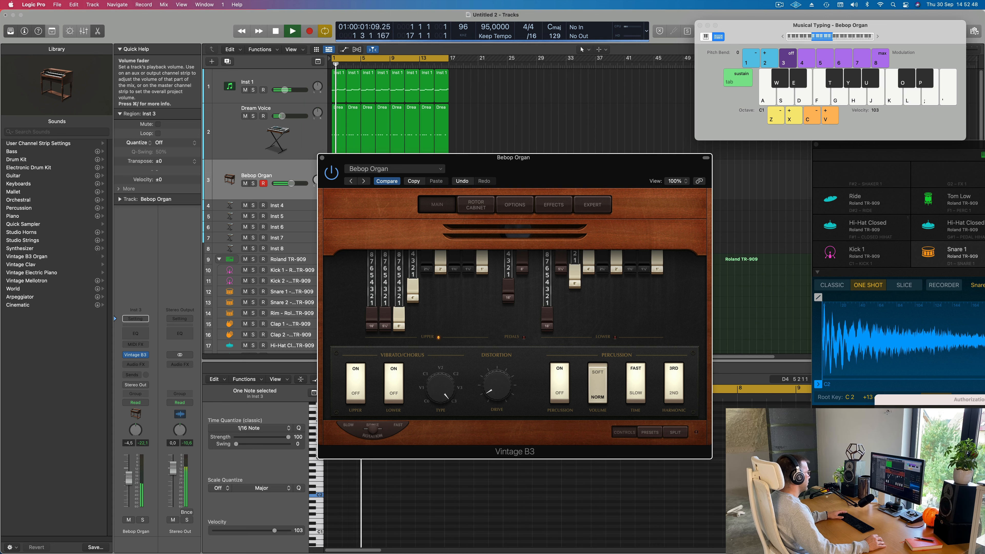
- Lower the Bebop Organ channel volume to -8.4 dB and compare the mix with the channel muted and unmuted
{"action": "left_click_drag", "start_coordinate": [129, 484], "coordinate": [129, 486]}
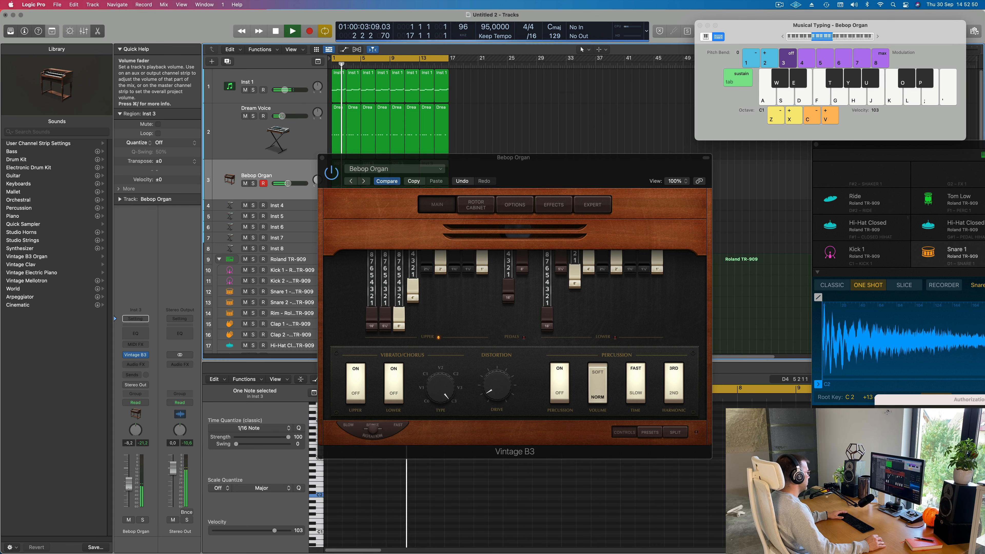
{"action": "left_click", "coordinate": [128, 520]}
{"action": "left_click", "coordinate": [128, 520]}
{"action": "key", "text": "space"}
- Switch Vintage B3 to the Big Jazz Organ preset, set its channel volume to -9.6 dB and close its window
{"action": "left_click", "coordinate": [363, 181]}
{"action": "key", "text": "space"}
{"action": "left_click_drag", "start_coordinate": [396, 157], "coordinate": [432, 160]}
{"action": "left_click_drag", "start_coordinate": [129, 486], "coordinate": [129, 489]}
{"action": "left_click_drag", "start_coordinate": [656, 160], "coordinate": [622, 158]}
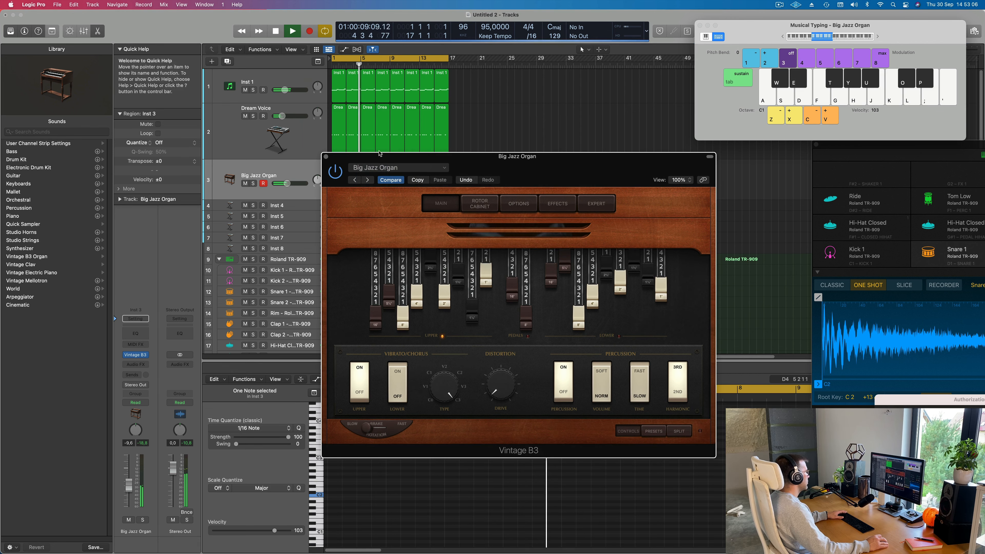
{"action": "left_click", "coordinate": [326, 157]}
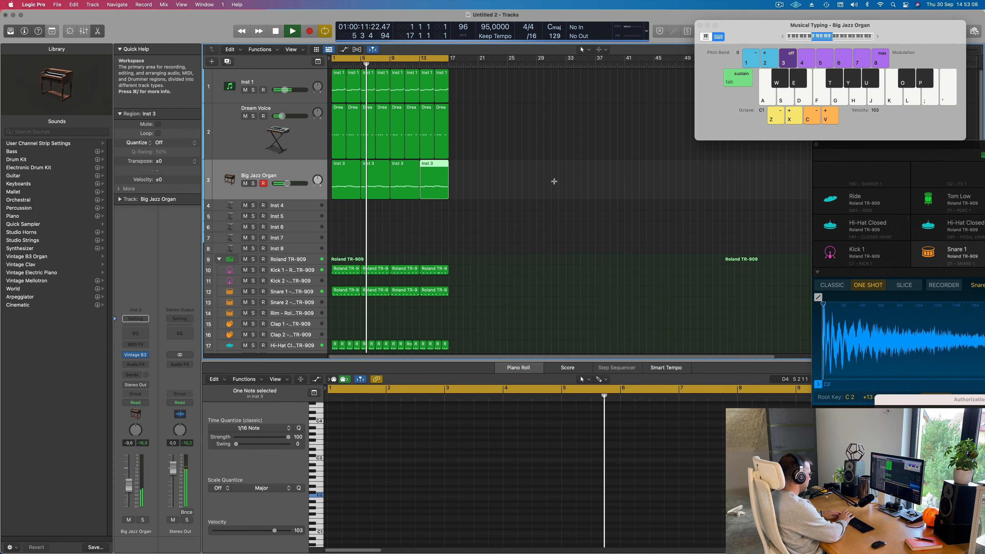
- Select all regions on every track and repeat them three times so the arrangement extends to bar 65
{"action": "key", "text": "super+a"}
{"action": "key", "text": "super+r"}
{"action": "key", "text": "super+r"}
{"action": "key", "text": "super+r"}
{"action": "left_click_drag", "start_coordinate": [749, 25], "coordinate": [910, 80]}
{"action": "key", "text": "super+Left"}
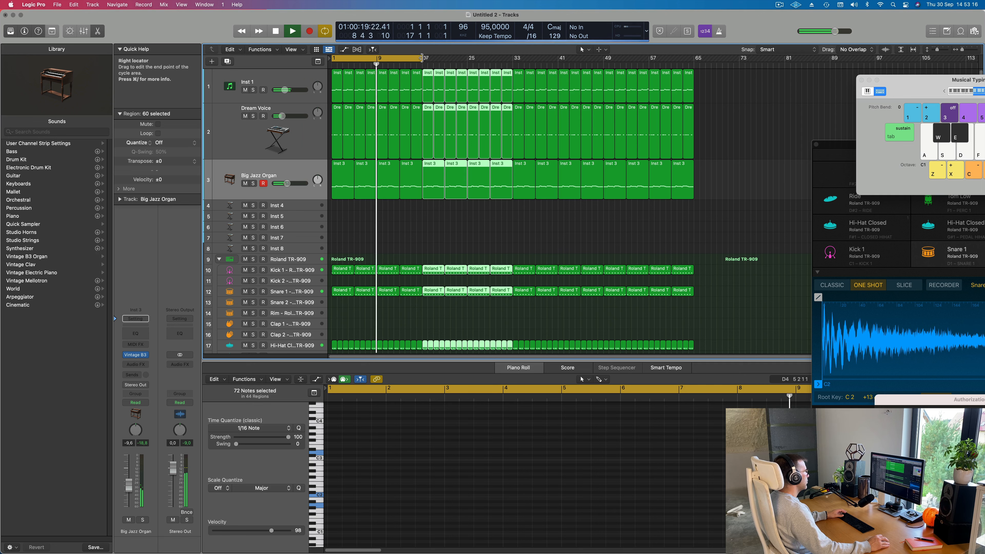
- Extend the cycle area to bar 65 and lower the Big Jazz Organ channel volume to -11.2 dB
{"action": "left_click_drag", "start_coordinate": [423, 58], "coordinate": [694, 87]}
{"action": "left_click", "coordinate": [277, 175]}
{"action": "key", "text": "Return"}
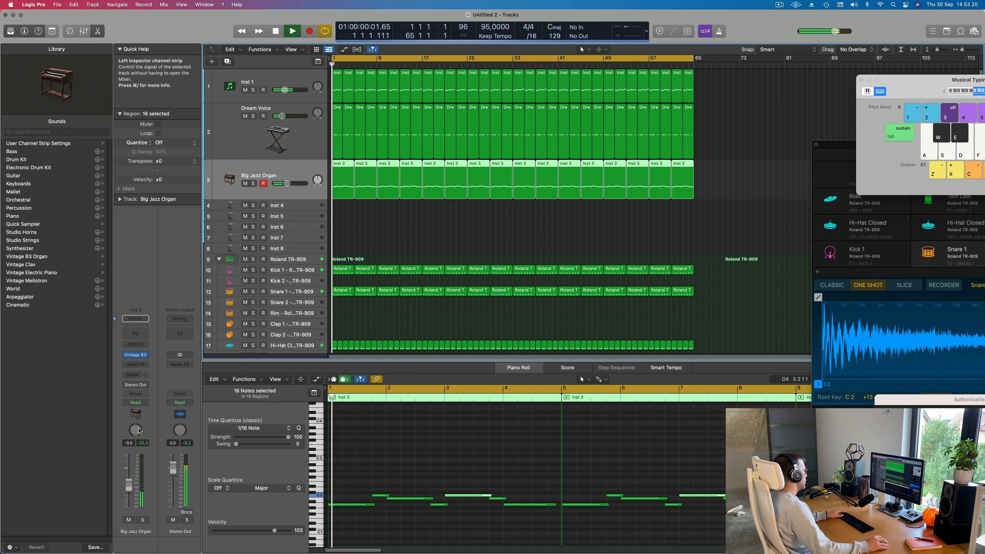
{"action": "left_click_drag", "start_coordinate": [128, 491], "coordinate": [127, 493]}
{"action": "key", "text": "Return"}
- Copy the first Tom Low region to the Conga track at bar 2 and raise its note one octave
{"action": "scroll", "coordinate": [335, 269], "scroll_direction": "down", "scroll_amount": 7}
{"action": "key", "text": "super+Right"}
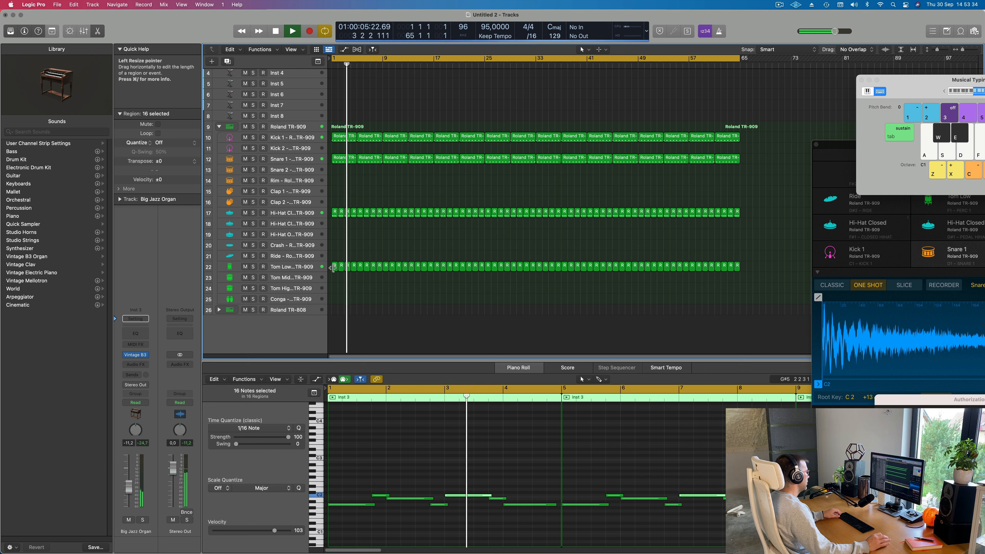
{"action": "left_click", "coordinate": [335, 268]}
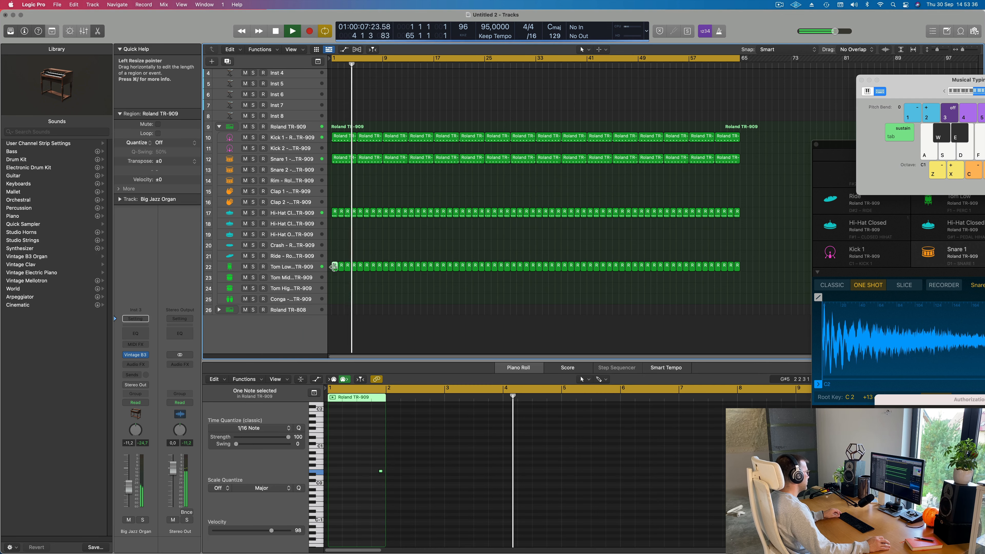
{"action": "left_click_drag", "start_coordinate": [335, 268], "coordinate": [338, 302]}
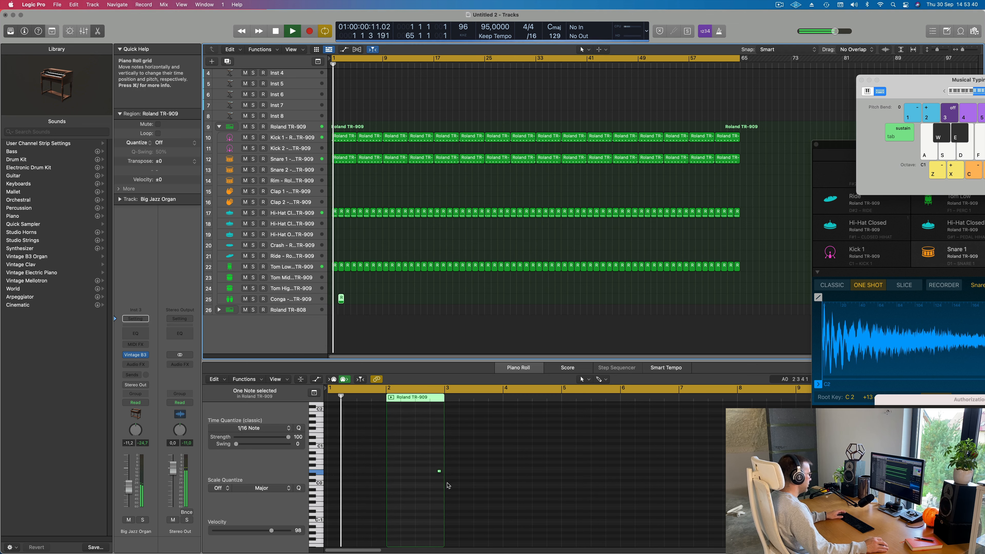
{"action": "key", "text": "alt+shift+Up"}
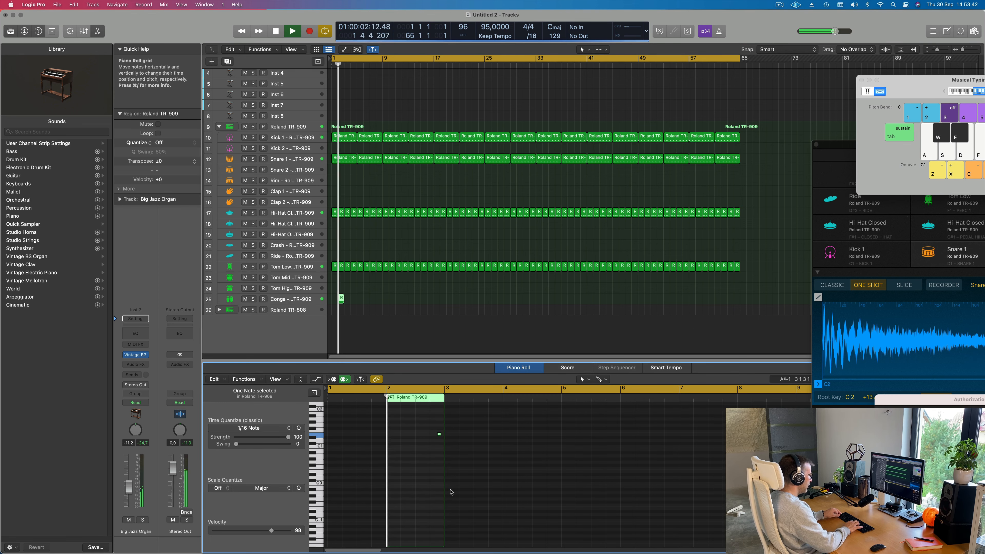
{"action": "key", "text": "alt+shift+Up"}
{"action": "key", "text": "alt+shift+Down"}
{"action": "key", "text": "Return"}
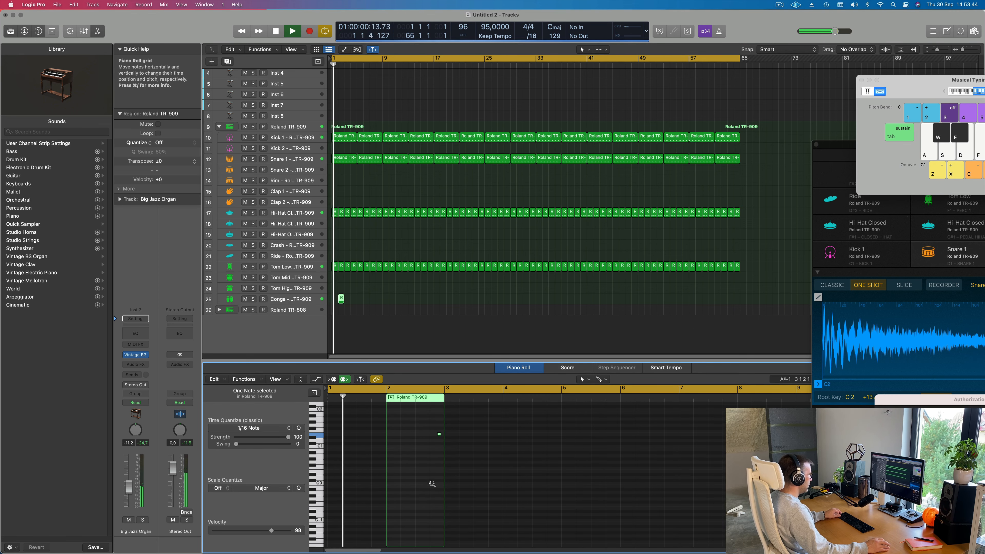
- Move the Conga region to bar 1 and shift its note earlier to position 1 3 2
{"action": "scroll", "coordinate": [428, 482], "scroll_direction": "up", "scroll_amount": 5}
{"action": "left_click_drag", "start_coordinate": [341, 301], "coordinate": [335, 301]}
{"action": "left_click_drag", "start_coordinate": [542, 434], "coordinate": [469, 434]}
{"action": "key", "text": "Return"}
{"action": "key", "text": "space"}
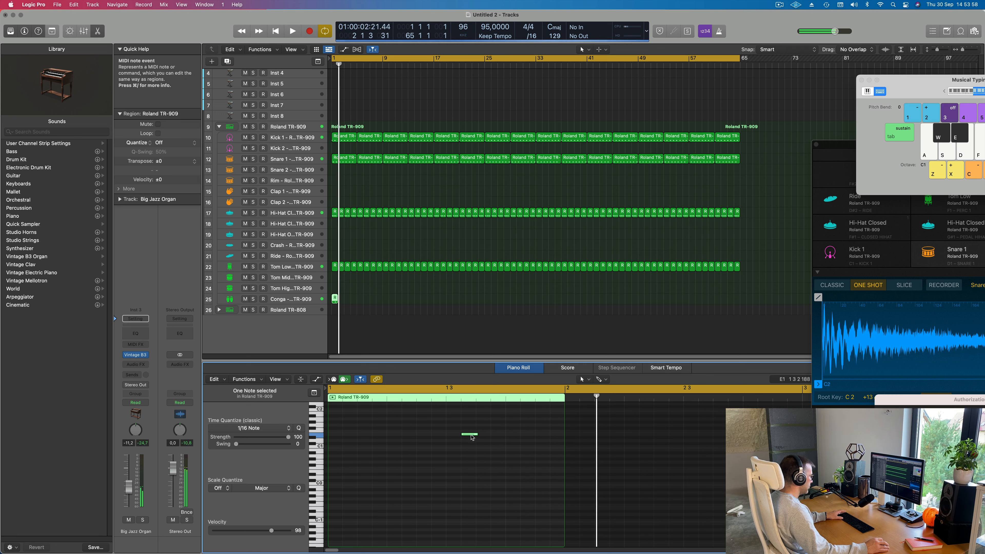
- Set the Conga channel volume to -17.0 dB and repeat its one-bar region up to bar 65
{"action": "key", "text": "space"}
{"action": "left_click", "coordinate": [291, 299]}
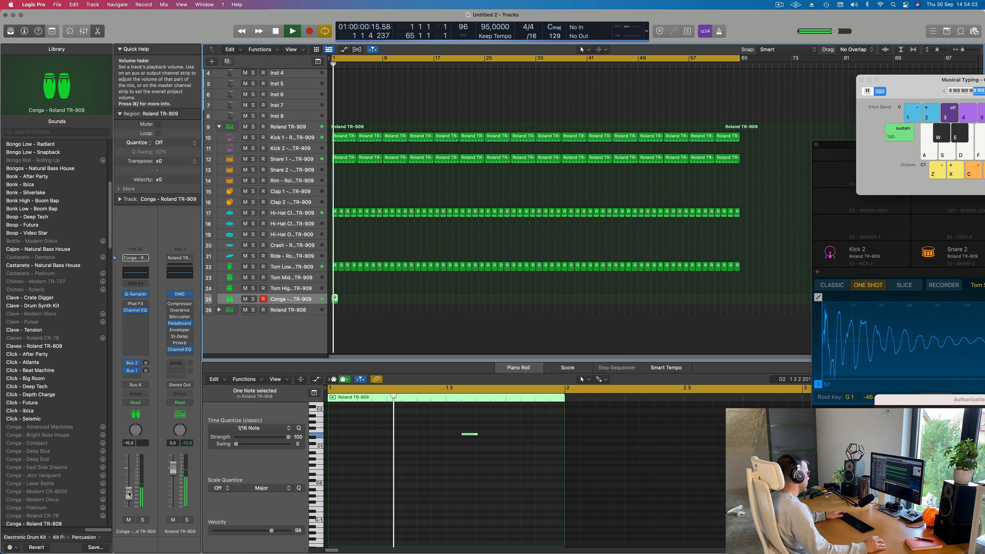
{"action": "left_click_drag", "start_coordinate": [129, 494], "coordinate": [129, 494]}
{"action": "key", "text": "super+r"}
{"action": "left_click", "coordinate": [468, 196]}
{"action": "scroll", "coordinate": [468, 196], "scroll_direction": "up", "scroll_amount": 5}
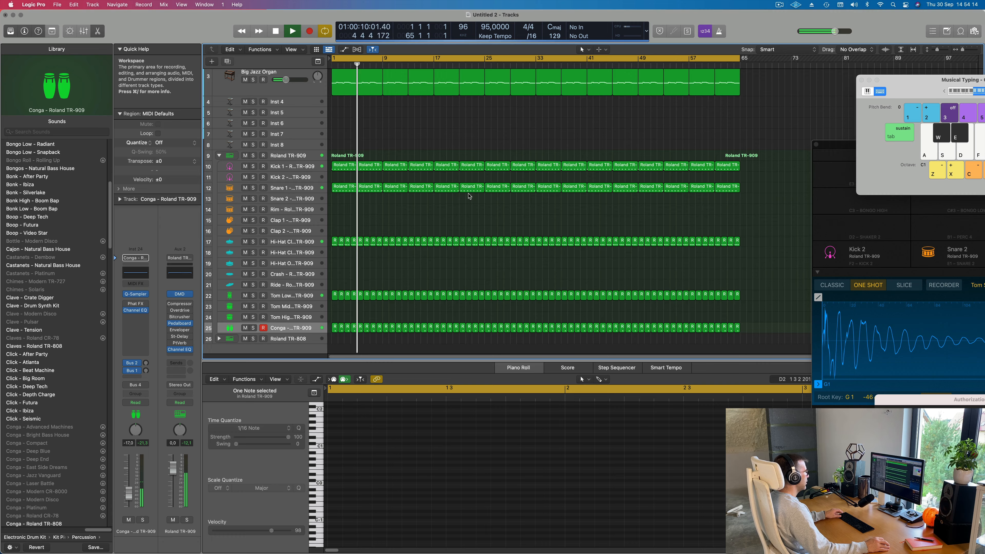
- Lower the Conga channel volume to -17.2 dB and replay the song from the start with the Snare 1 and Kick 1 tracks selected in turn
{"action": "scroll", "coordinate": [426, 224], "scroll_direction": "down", "scroll_amount": 4}
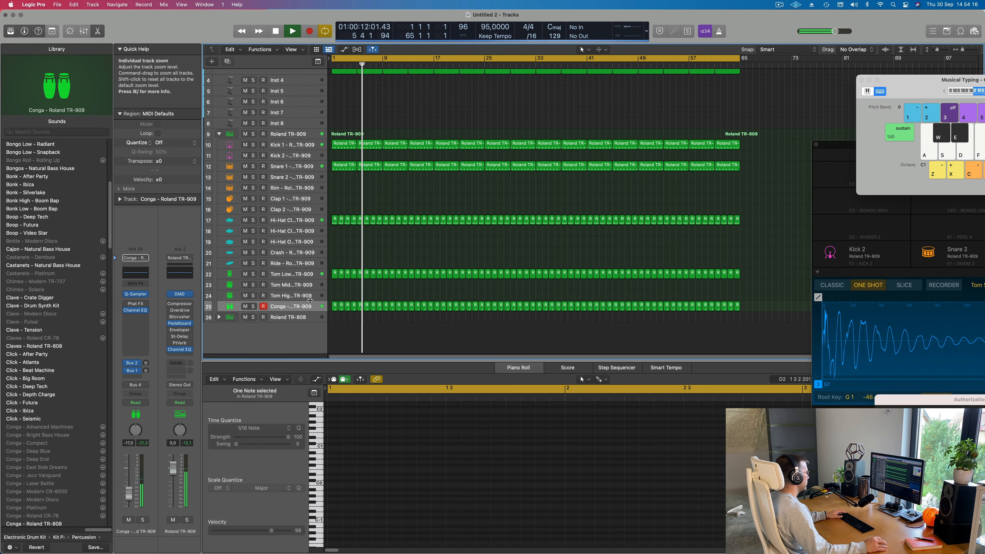
{"action": "left_click", "coordinate": [307, 307]}
{"action": "left_click_drag", "start_coordinate": [128, 491], "coordinate": [129, 491]}
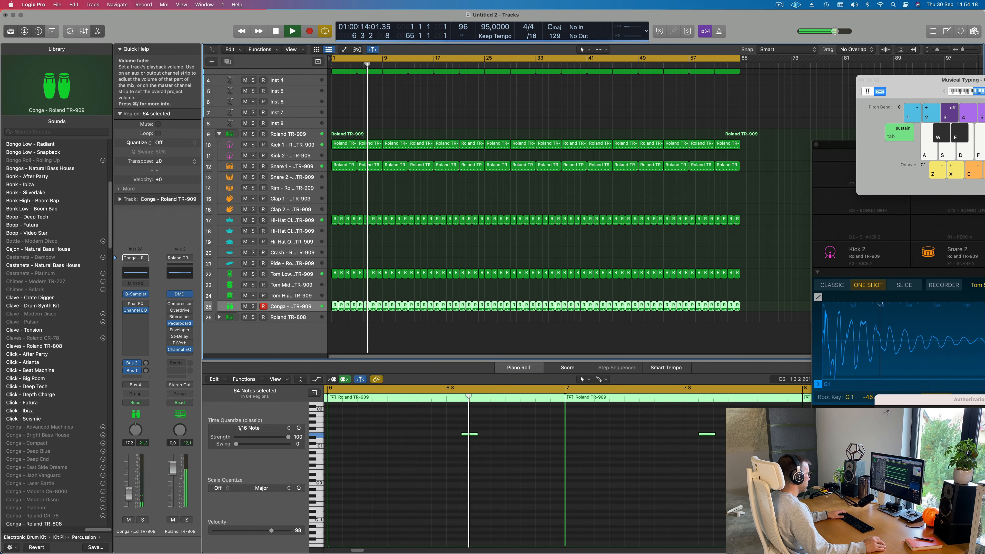
{"action": "key", "text": "Return"}
{"action": "left_click", "coordinate": [292, 167]}
{"action": "left_click", "coordinate": [292, 145]}
{"action": "key", "text": "Return"}
- Shorten the first Big Jazz Organ region to its first two bars and repeat it once to fill bars 3 and 4
{"action": "scroll", "coordinate": [349, 214], "scroll_direction": "up", "scroll_amount": 10}
{"action": "left_click", "coordinate": [343, 181]}
{"action": "scroll", "coordinate": [532, 416], "scroll_direction": "right", "scroll_amount": 8}
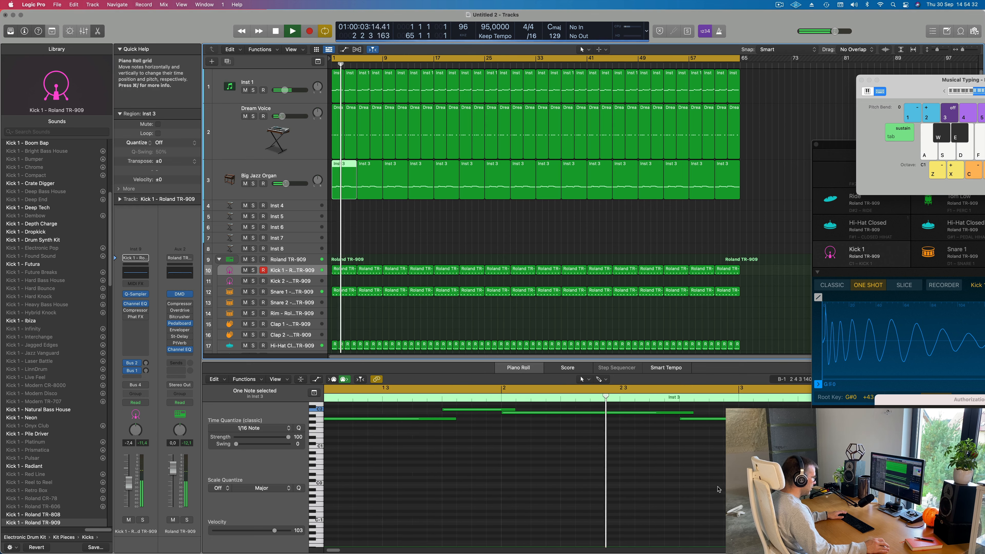
{"action": "scroll", "coordinate": [706, 483], "scroll_direction": "up", "scroll_amount": 1}
{"action": "scroll", "coordinate": [705, 483], "scroll_direction": "right", "scroll_amount": 4}
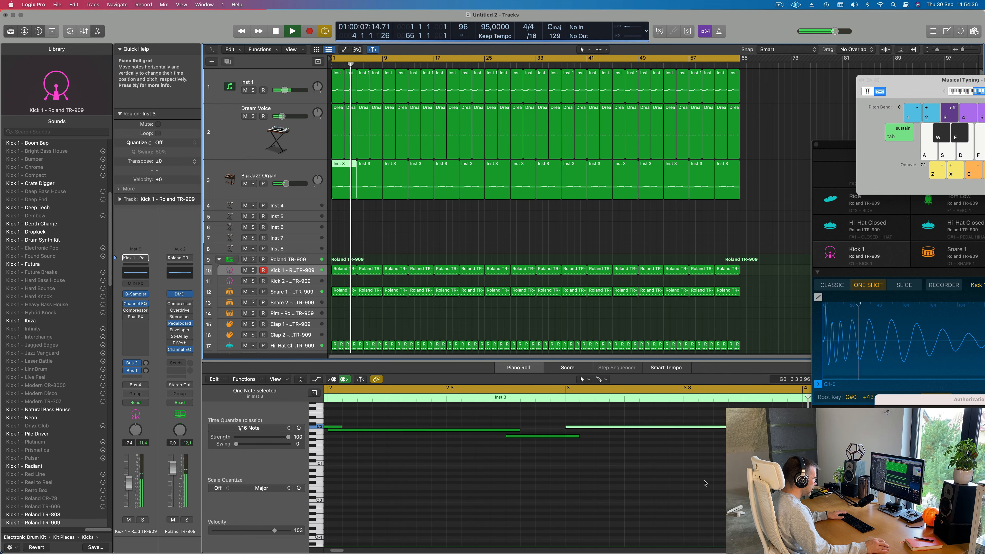
{"action": "key", "text": "space"}
{"action": "key", "text": "super+Left"}
{"action": "key", "text": "Delete"}
{"action": "key", "text": "space"}
{"action": "left_click", "coordinate": [337, 181]}
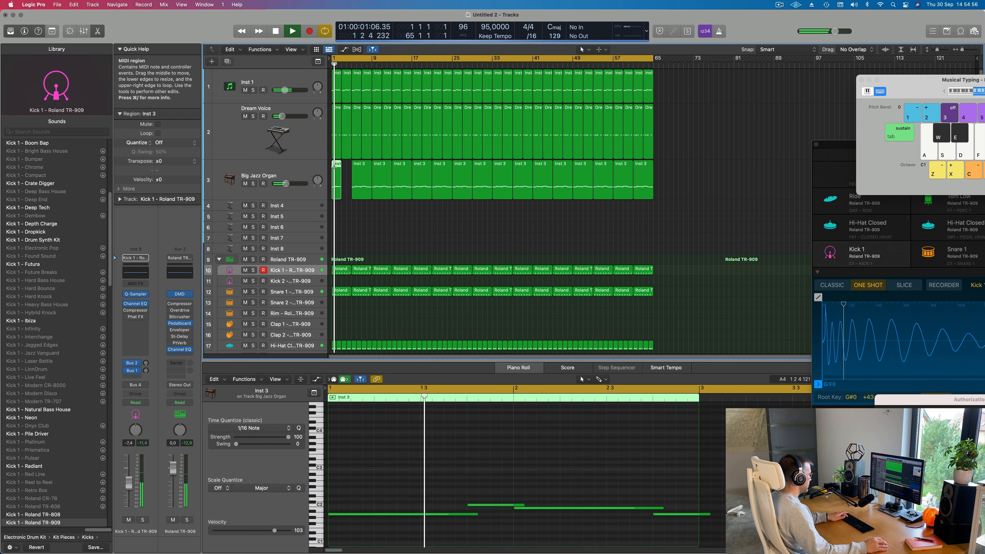
{"action": "key", "text": "super+r"}
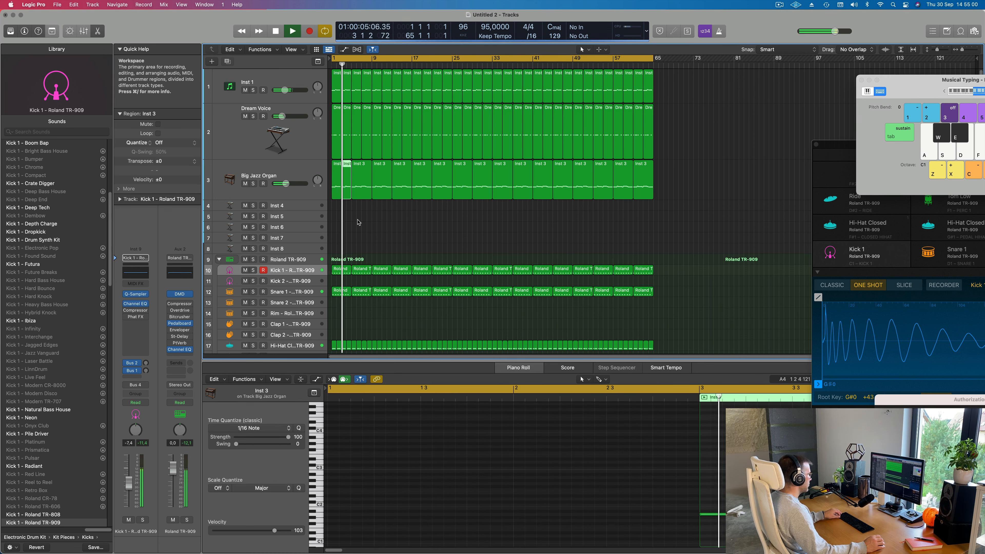
- Copy the first four-bar Snare 1 region to the Ride track at bar 1 and stop playback
{"action": "scroll", "coordinate": [358, 222], "scroll_direction": "down", "scroll_amount": 5}
{"action": "left_click", "coordinate": [344, 159]}
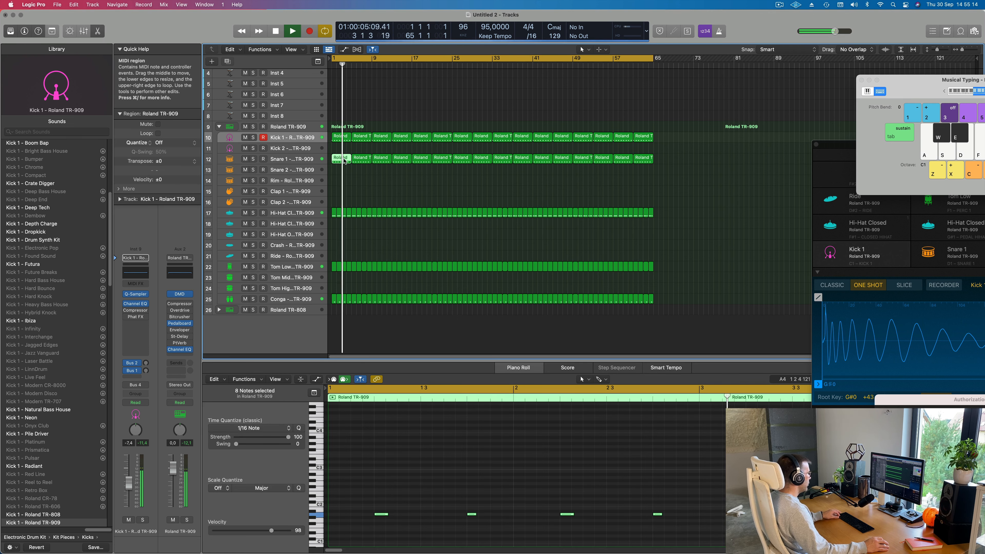
{"action": "left_click_drag", "start_coordinate": [344, 161], "coordinate": [344, 256]}
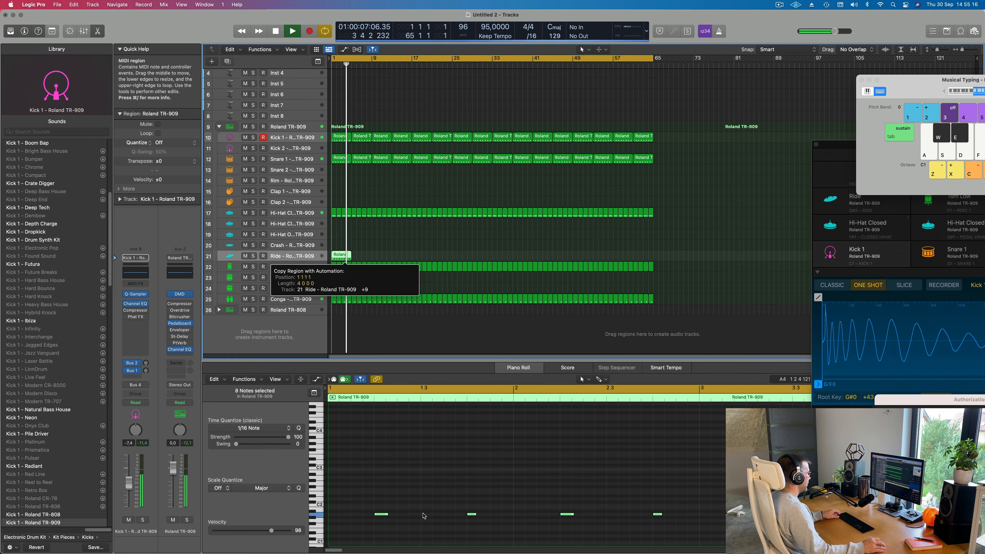
{"action": "scroll", "coordinate": [396, 490], "scroll_direction": "down", "scroll_amount": 5}
{"action": "key", "text": "space"}
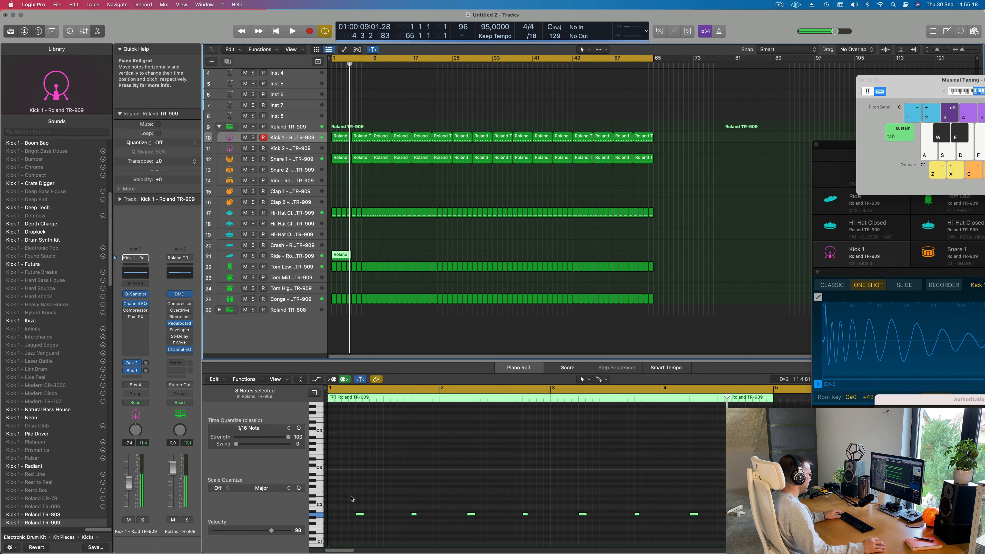
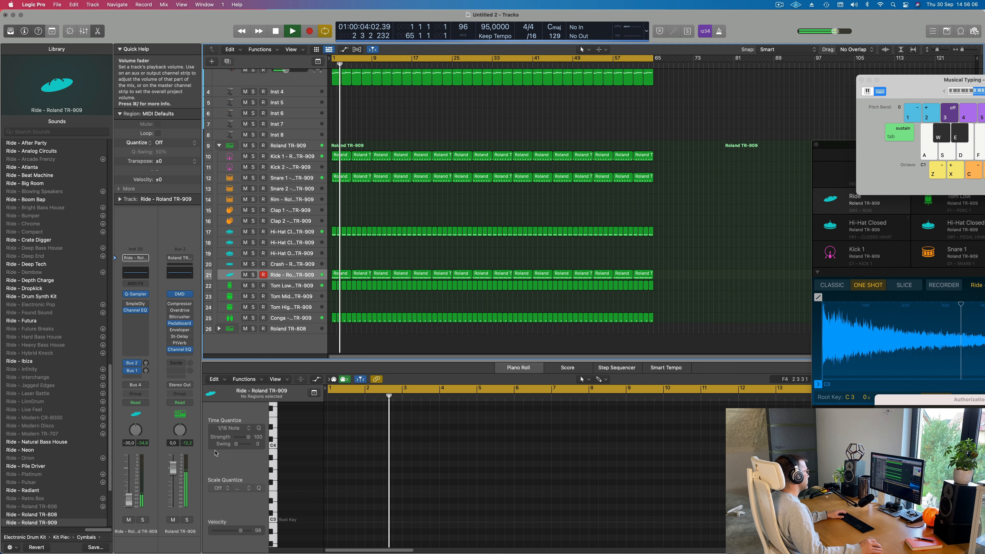
- Save the project under the name 257
{"action": "key", "text": "super+s"}
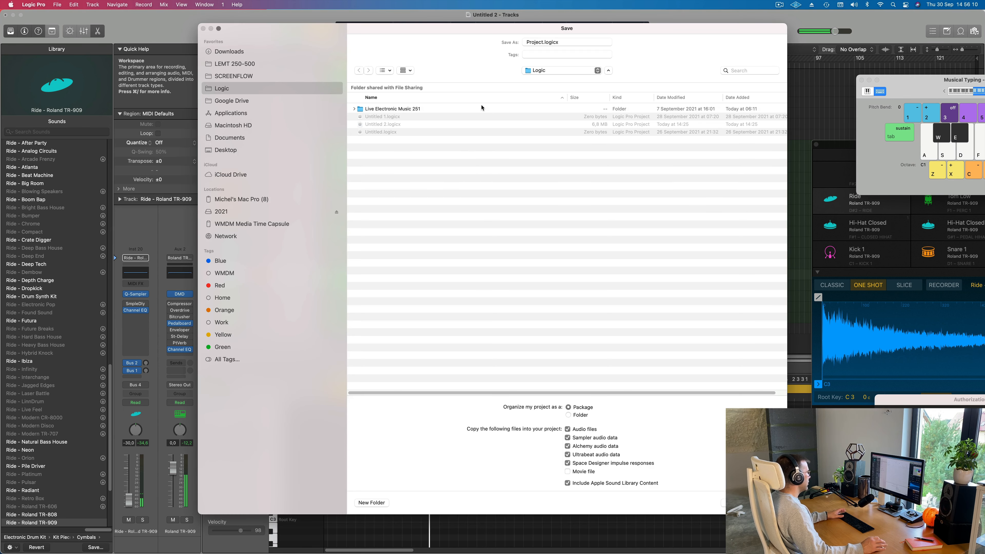
{"action": "type", "text": "257"}
{"action": "key", "text": "Return"}
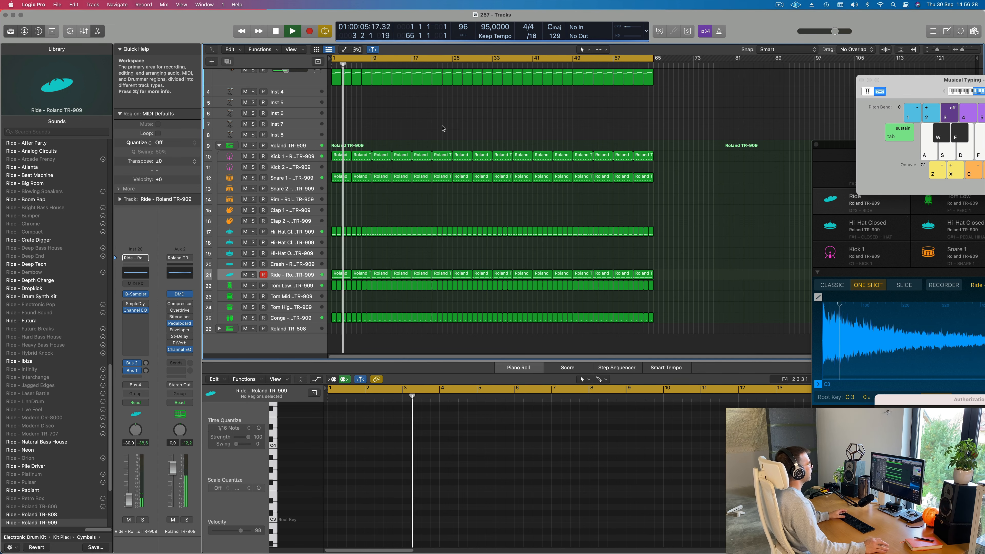
- Move the first Snare 1 region to the Rim track at bar 1 and delete the Snare 1 region at bar 5
{"action": "scroll", "coordinate": [401, 125], "scroll_direction": "up", "scroll_amount": 3}
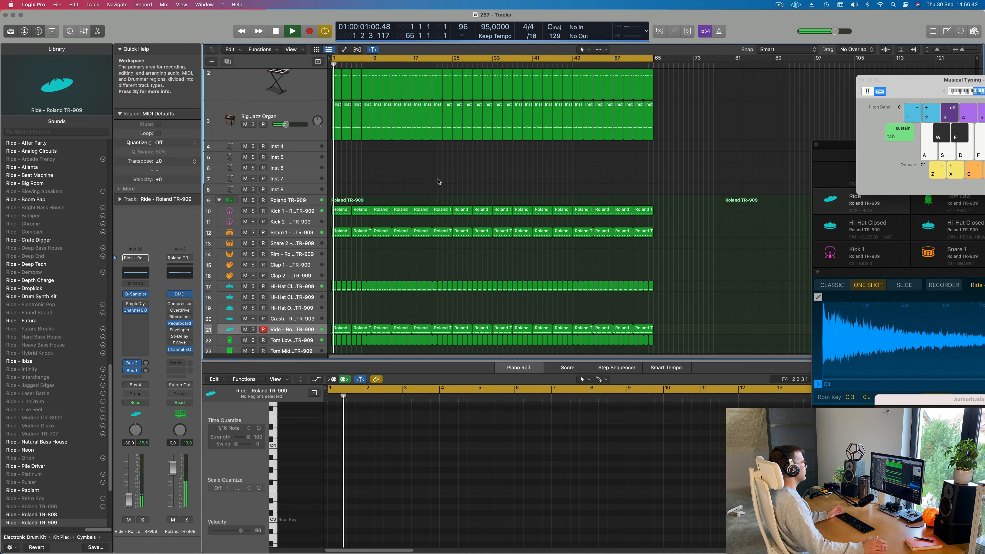
{"action": "scroll", "coordinate": [440, 181], "scroll_direction": "down", "scroll_amount": 2}
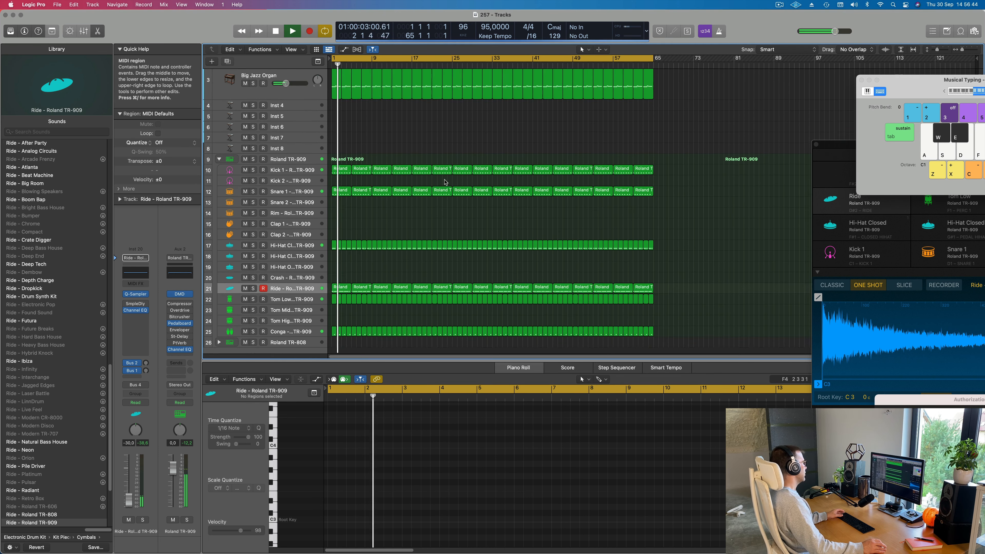
{"action": "scroll", "coordinate": [445, 182], "scroll_direction": "down", "scroll_amount": 2}
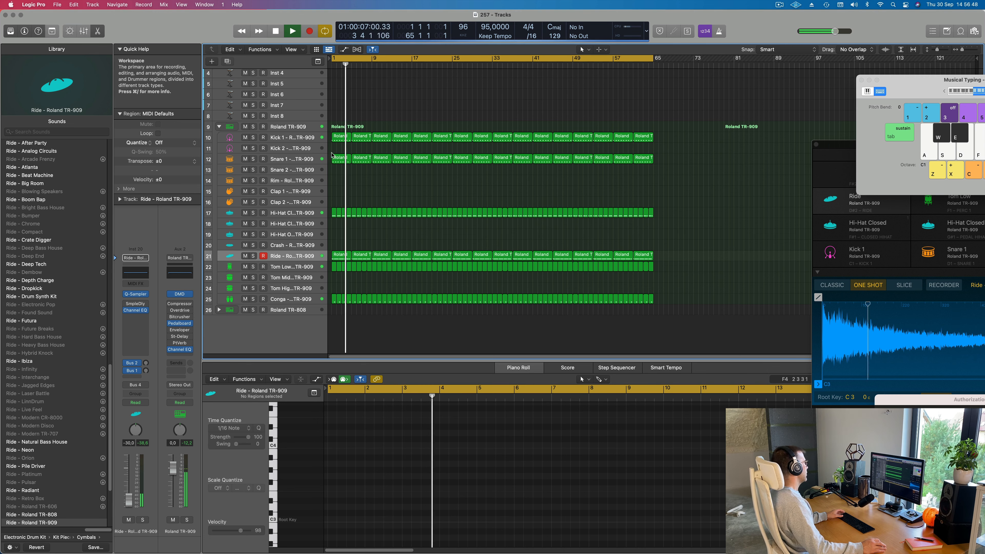
{"action": "left_click_drag", "start_coordinate": [333, 157], "coordinate": [337, 182]}
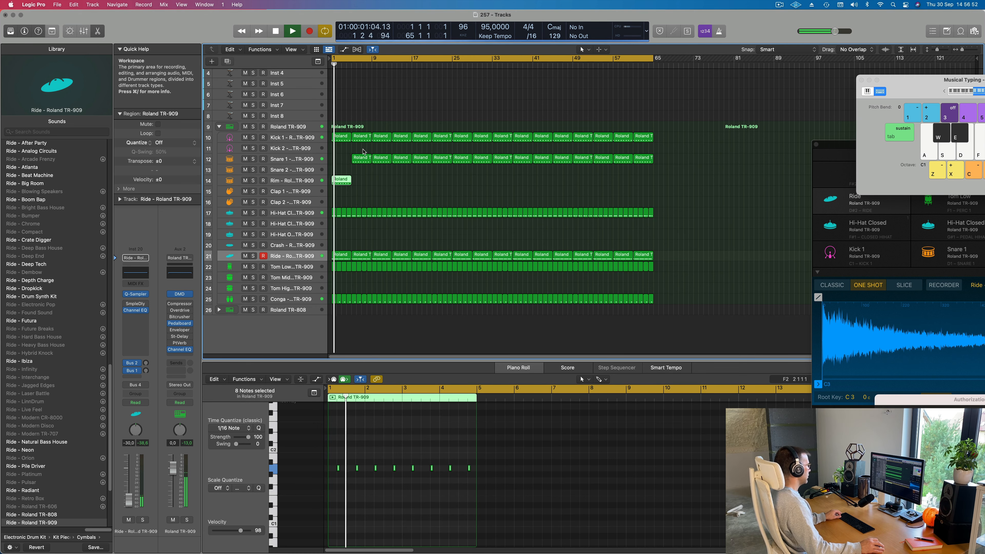
{"action": "left_click", "coordinate": [362, 158]}
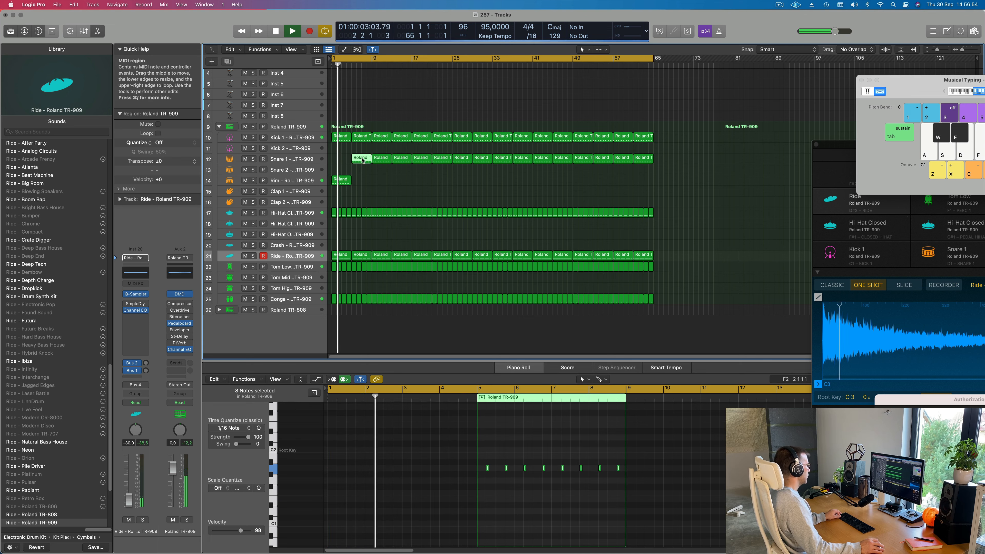
{"action": "left_click_drag", "start_coordinate": [362, 159], "coordinate": [326, 165]}
{"action": "left_click", "coordinate": [292, 159]}
{"action": "key", "text": "space"}
{"action": "left_click", "coordinate": [342, 159]}
{"action": "left_click", "coordinate": [361, 158], "text": "shift"}
{"action": "key", "text": "Delete"}
{"action": "key", "text": "space"}
- Transpose all notes of the Rim region up one octave
{"action": "left_click", "coordinate": [342, 180]}
{"action": "left_click", "coordinate": [390, 489]}
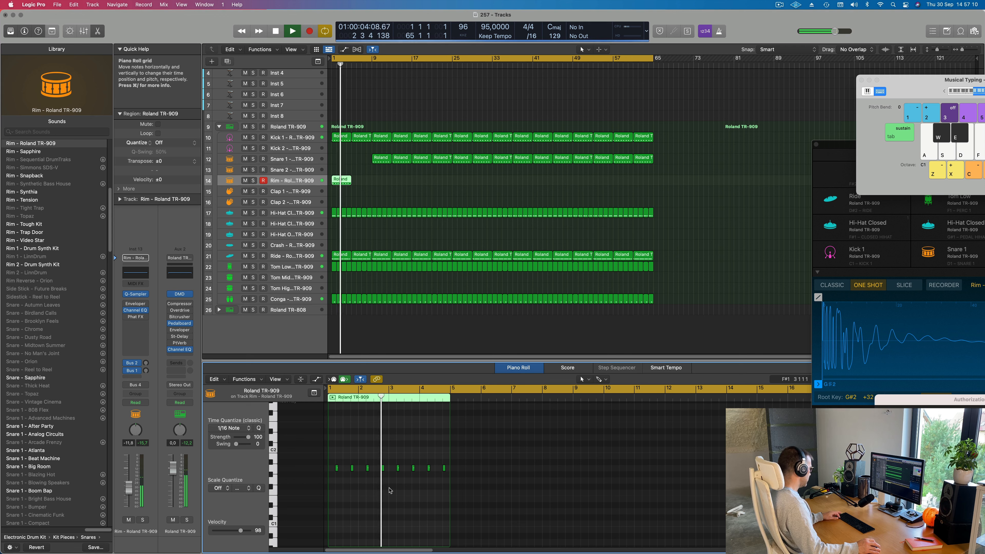
{"action": "key", "text": "super+a"}
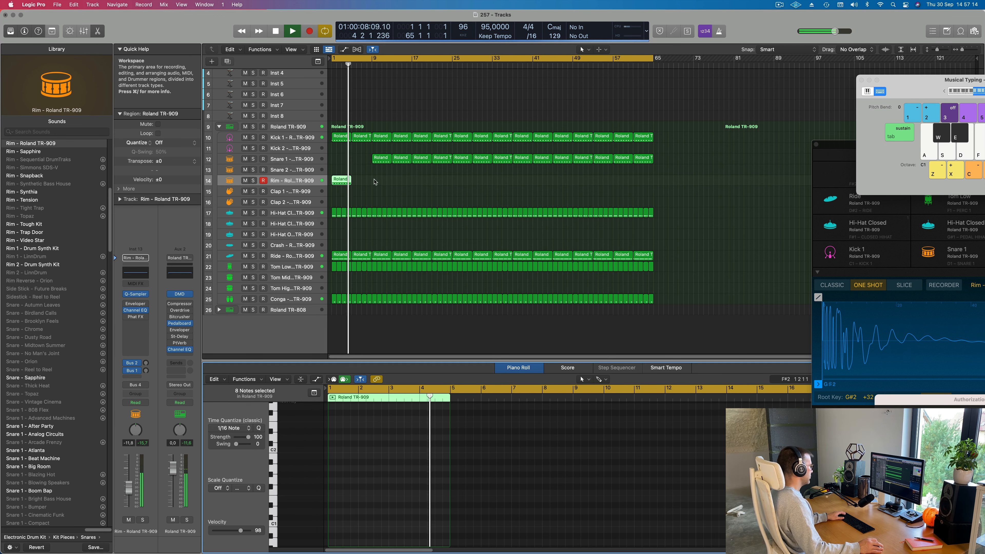
- Repeat the four-bar Rim region up to bar 17 and delete the Snare 1 regions before bar 17
{"action": "key", "text": "Return"}
{"action": "key", "text": "super+r"}
{"action": "left_click", "coordinate": [382, 158]}
{"action": "left_click", "coordinate": [401, 158], "text": "shift"}
{"action": "key", "text": "Delete"}
{"action": "left_click_drag", "start_coordinate": [376, 193], "coordinate": [338, 179]}
{"action": "key", "text": "super+r"}
{"action": "key", "text": "Return"}
{"action": "left_click", "coordinate": [292, 181]}
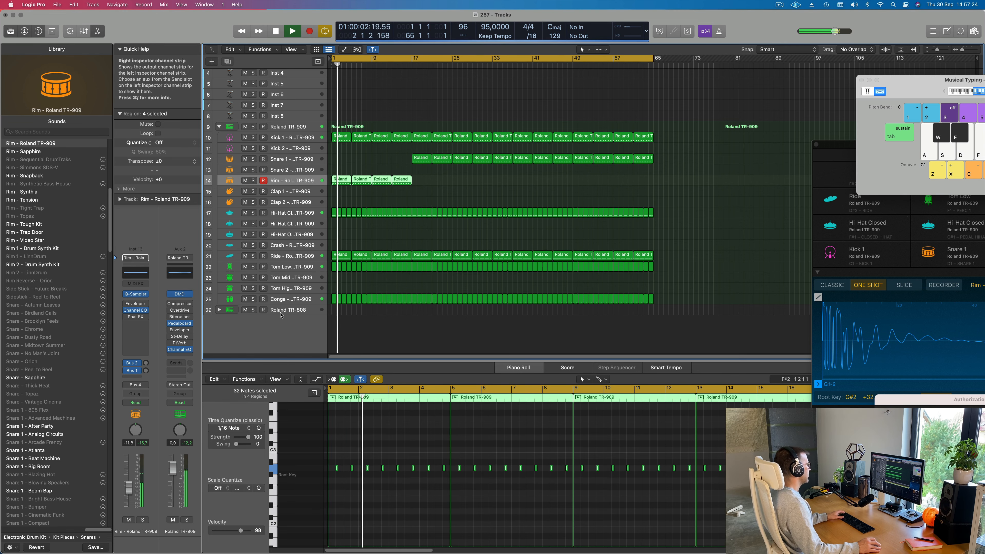
- Enlarge the Inst 4 track and replace its Alchemy instrument with a stereo Vintage Electric Piano
{"action": "scroll", "coordinate": [363, 193], "scroll_direction": "up", "scroll_amount": 5}
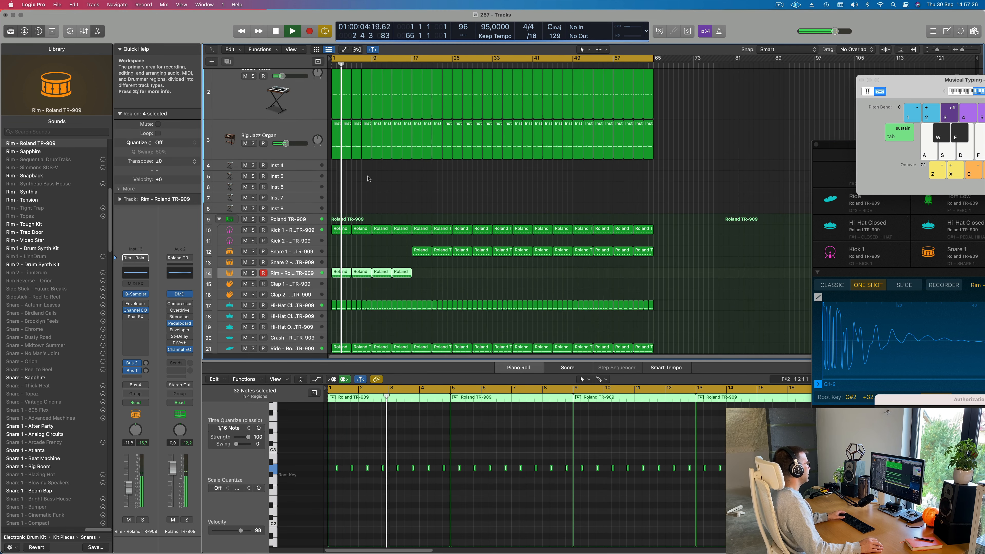
{"action": "scroll", "coordinate": [360, 186], "scroll_direction": "up", "scroll_amount": 3}
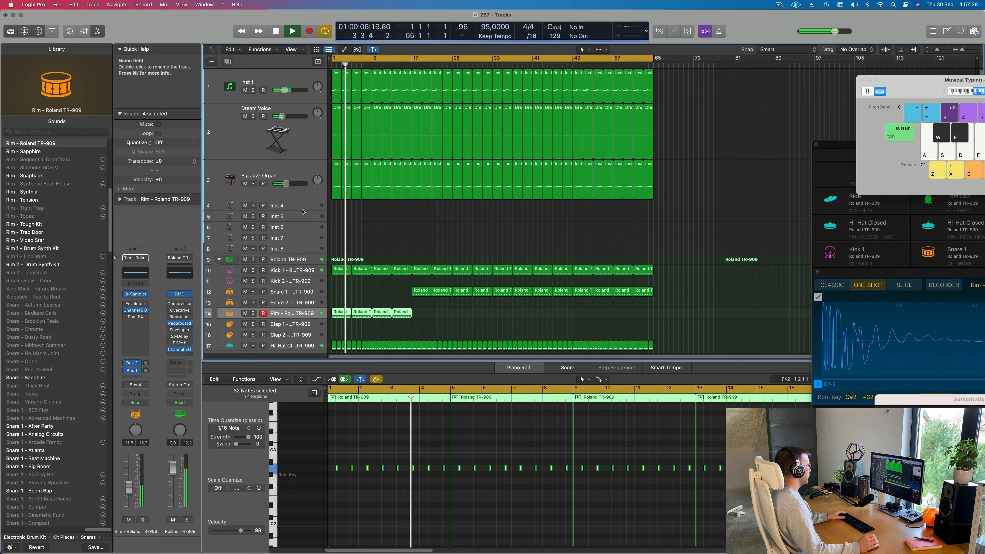
{"action": "left_click", "coordinate": [289, 207]}
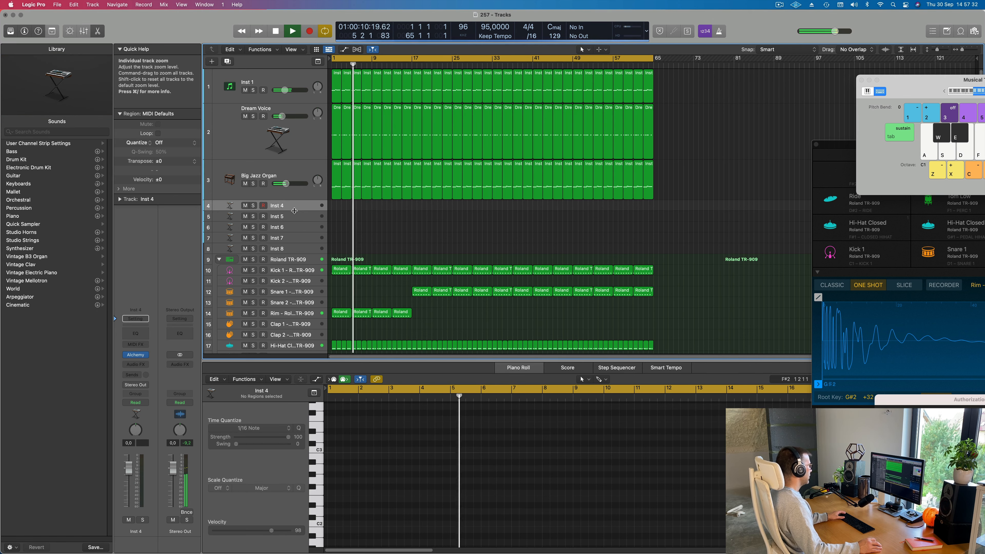
{"action": "left_click_drag", "start_coordinate": [294, 210], "coordinate": [294, 237]}
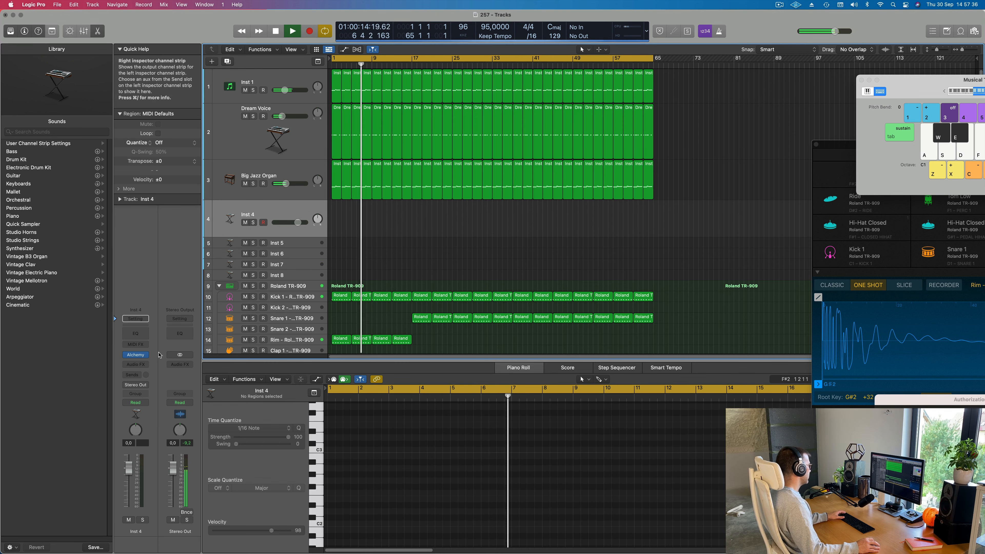
{"action": "left_click", "coordinate": [145, 356]}
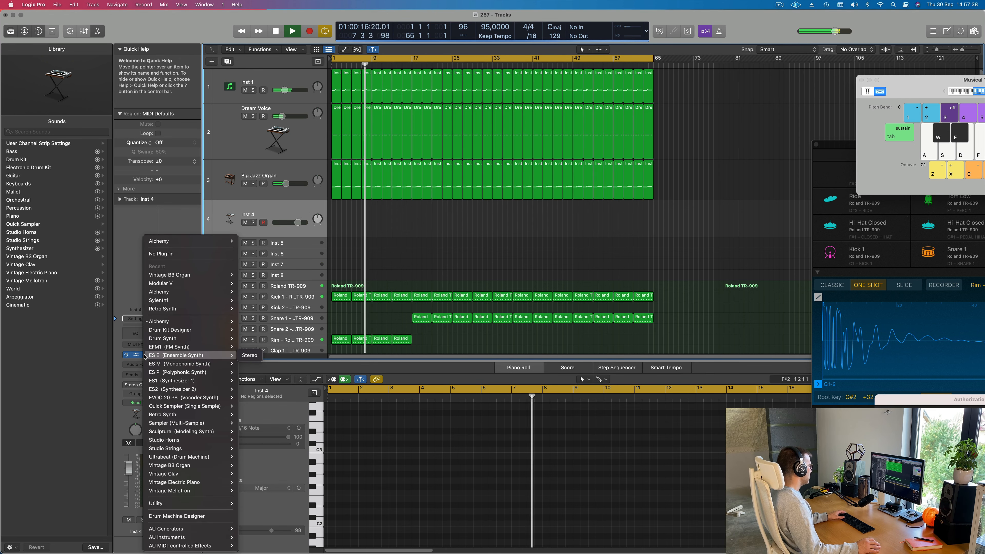
{"action": "mouse_move", "coordinate": [164, 473]}
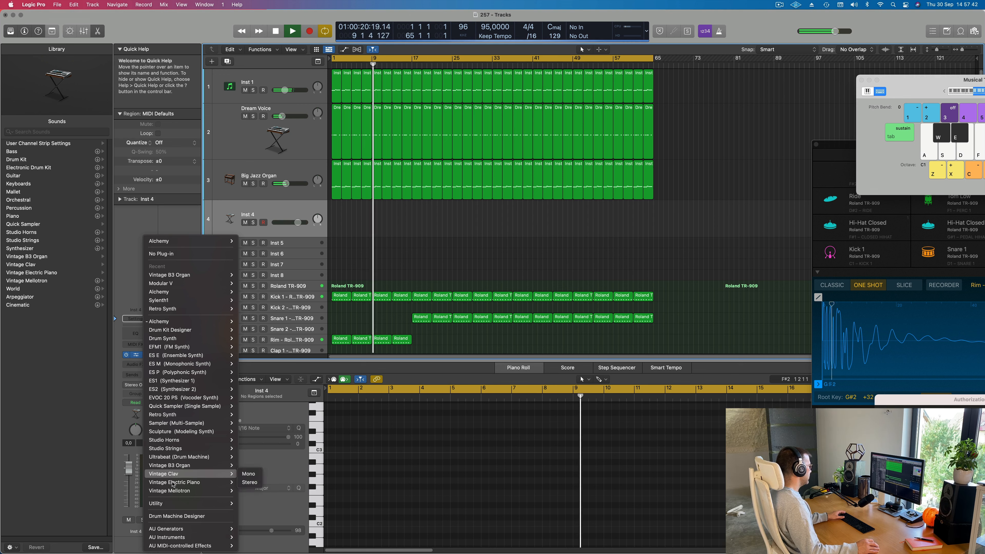
{"action": "left_click", "coordinate": [250, 482]}
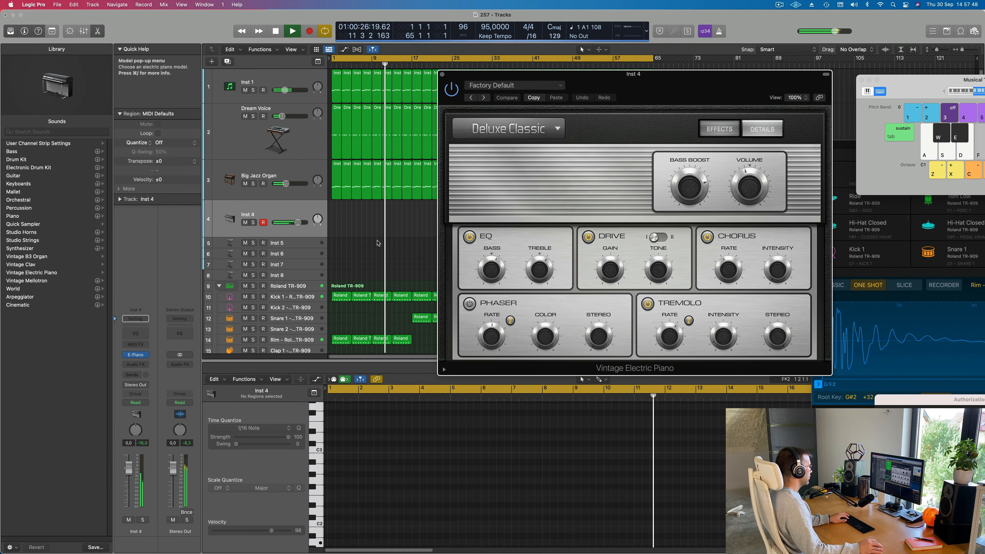
- Lower the electric piano track's volume to -9.4 dB and load the Bright Mk II preset
{"action": "left_click", "coordinate": [298, 222]}
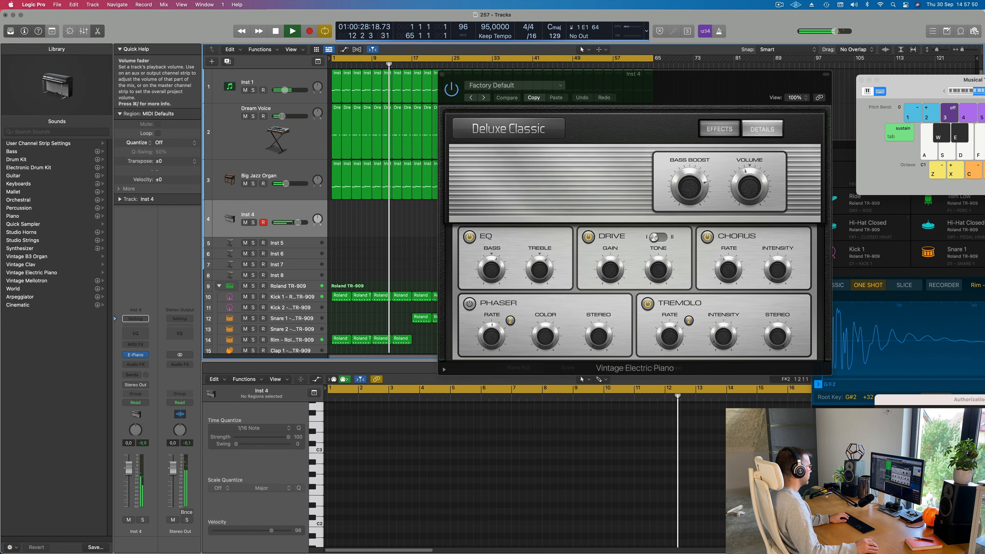
{"action": "left_click_drag", "start_coordinate": [298, 222], "coordinate": [286, 222]}
{"action": "left_click", "coordinate": [516, 85]}
{"action": "left_click_drag", "start_coordinate": [633, 73], "coordinate": [466, 83]}
{"action": "left_click", "coordinate": [805, 82]}
- Audition chords on the Bright Mk II sound with Musical Typing, moving the floating windows clear of the tracks
{"action": "key", "text": "f"}
{"action": "key", "text": "h"}
{"action": "key", "text": "k"}
{"action": "left_click_drag", "start_coordinate": [931, 80], "coordinate": [698, 70]}
{"action": "key", "text": "f"}
{"action": "key", "text": "h"}
{"action": "key", "text": "k"}
{"action": "key", "text": "d"}
{"action": "key", "text": "g"}
{"action": "key", "text": "j"}
{"action": "left_click_drag", "start_coordinate": [500, 84], "coordinate": [727, 60]}
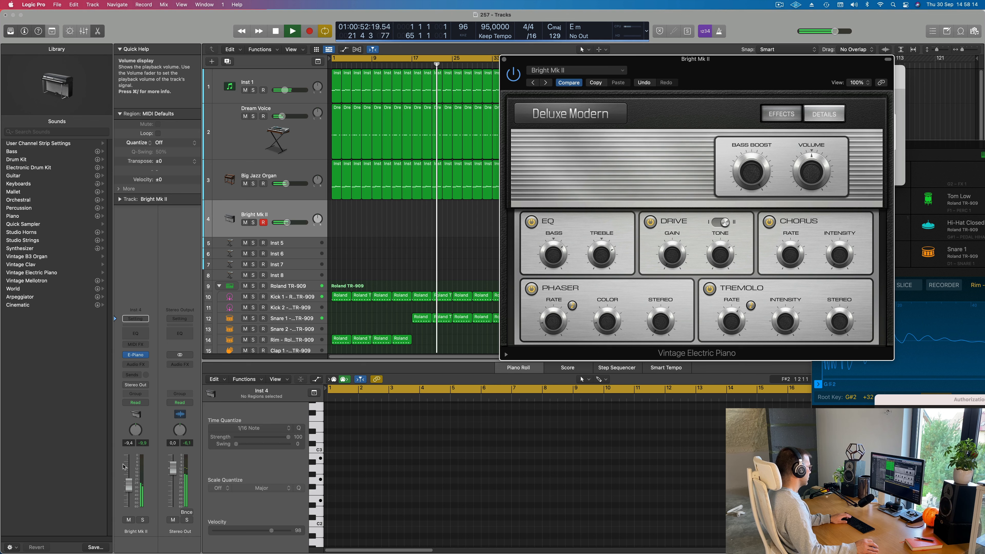
- Raise the Bright Mk II track volume to -6.2 dB and reposition the electric piano window
{"action": "left_click_drag", "start_coordinate": [128, 483], "coordinate": [129, 478]}
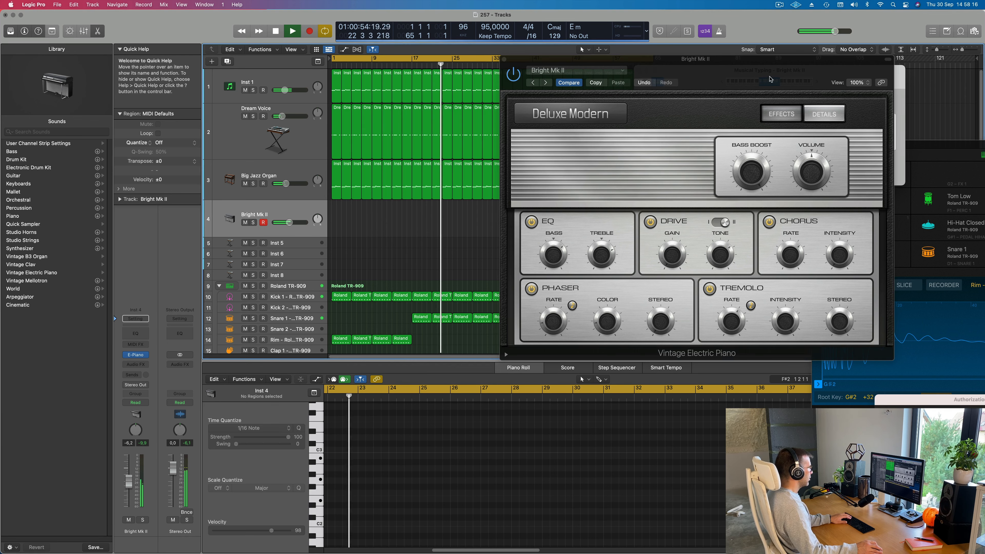
{"action": "left_click_drag", "start_coordinate": [790, 117], "coordinate": [670, 137]}
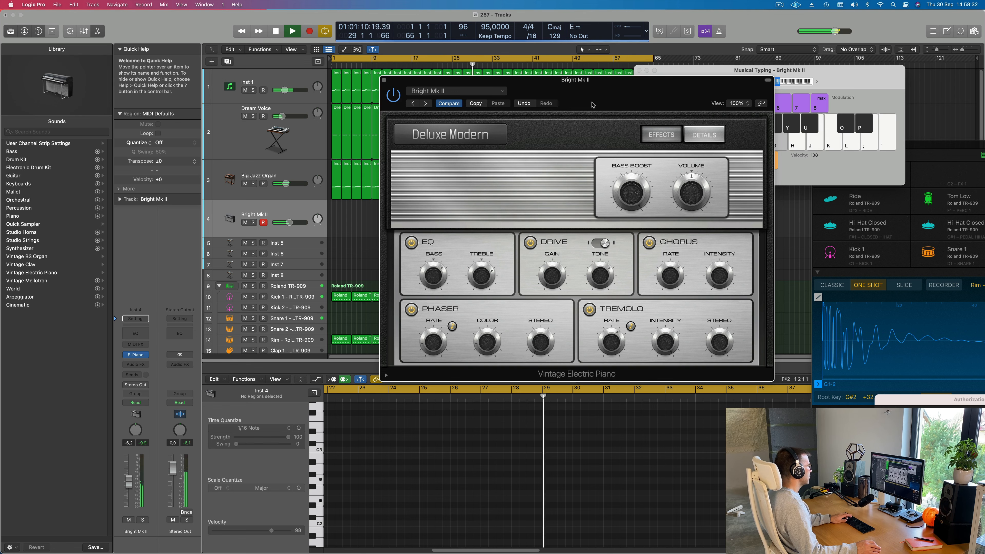
{"action": "left_click_drag", "start_coordinate": [594, 84], "coordinate": [740, 107]}
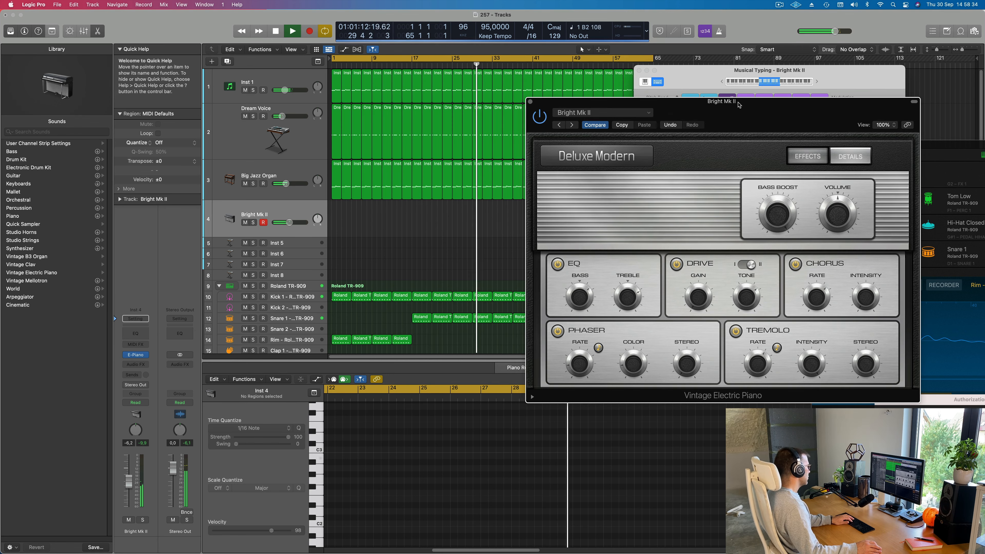
- Record a four-bar progression of two-note chords on the Bright Mk II track from about bar 33, then stop
{"action": "key", "text": "r"}
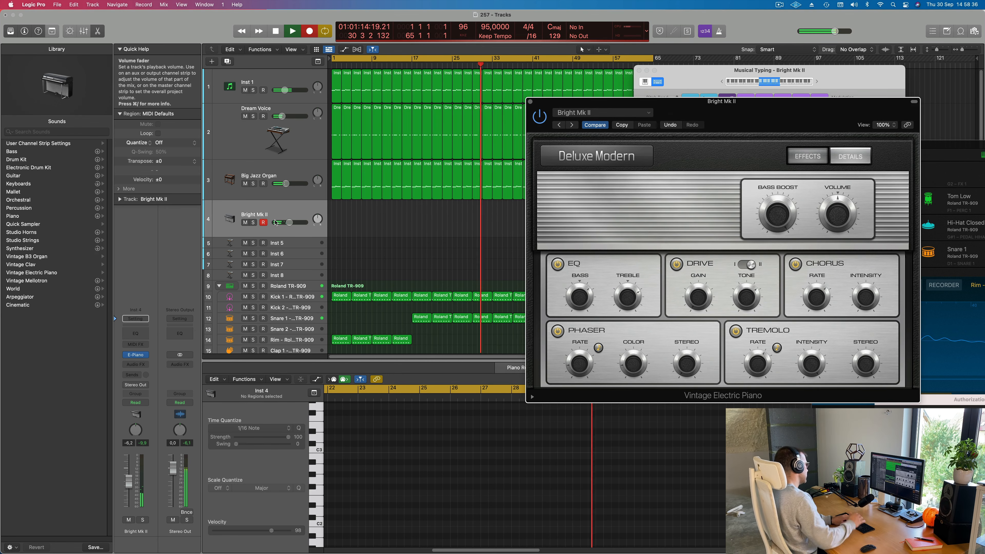
{"action": "key", "text": "j"}
{"action": "key", "text": "l"}
{"action": "key", "text": "j"}
{"action": "key", "text": "l"}
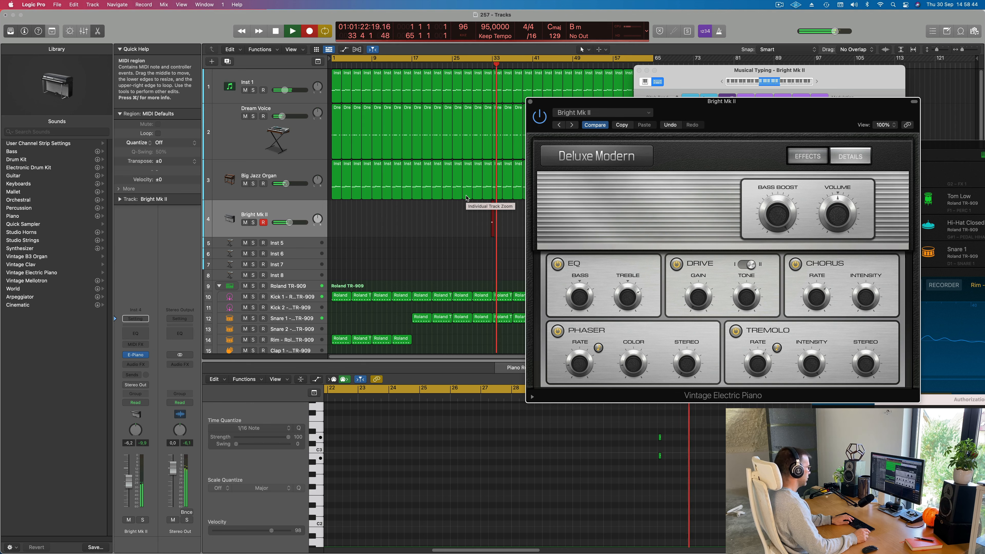
{"action": "key", "text": "g"}
{"action": "key", "text": "j"}
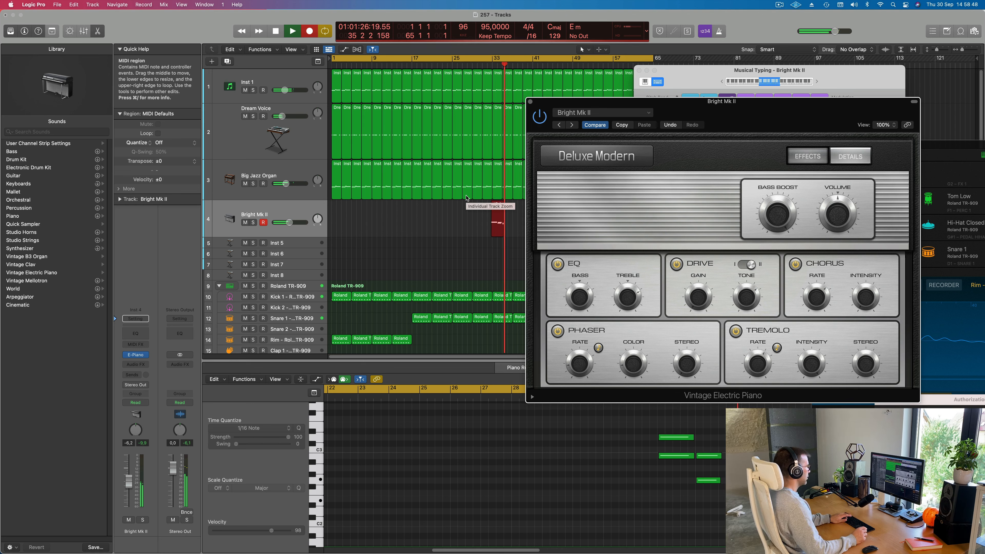
{"action": "left_click_drag", "start_coordinate": [725, 106], "coordinate": [881, 79]}
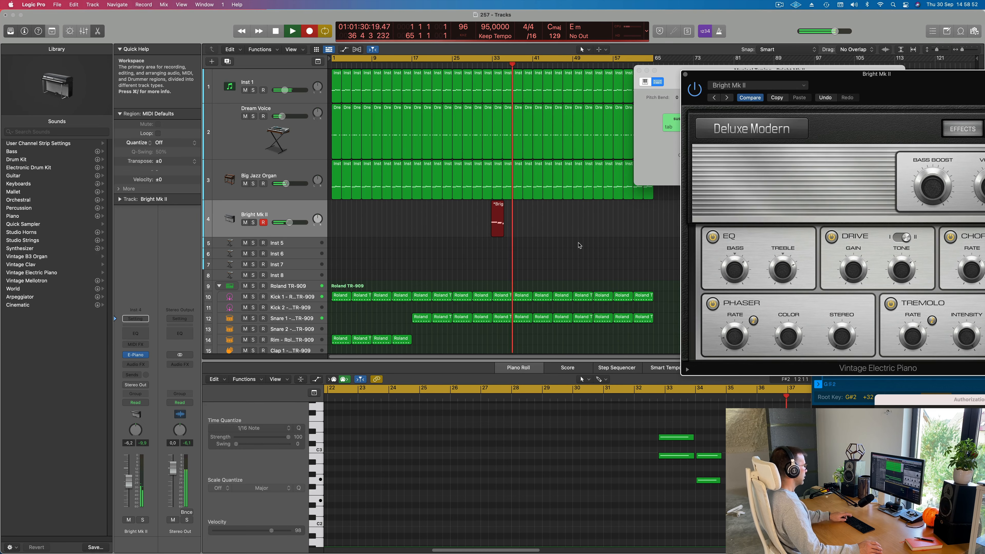
{"action": "key", "text": "space"}
- Trim the start of the recorded Bright Mk II region to bar 33 and move the region to bar 1
{"action": "key", "text": "b"}
{"action": "left_click", "coordinate": [502, 205]}
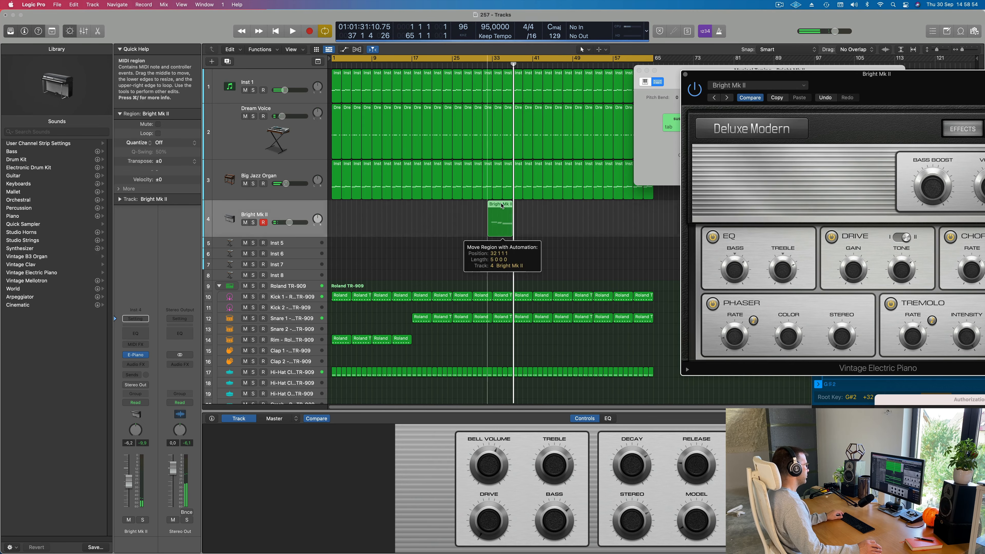
{"action": "left_click_drag", "start_coordinate": [489, 234], "coordinate": [493, 234]}
{"action": "left_click_drag", "start_coordinate": [501, 205], "coordinate": [340, 205]}
- Quantize all notes of the Bright Mk II region to 1/16 notes in the Piano Roll during playback
{"action": "double_click", "coordinate": [339, 205]}
{"action": "key", "text": "space"}
{"action": "key", "text": "super+a"}
{"action": "key", "text": "q"}
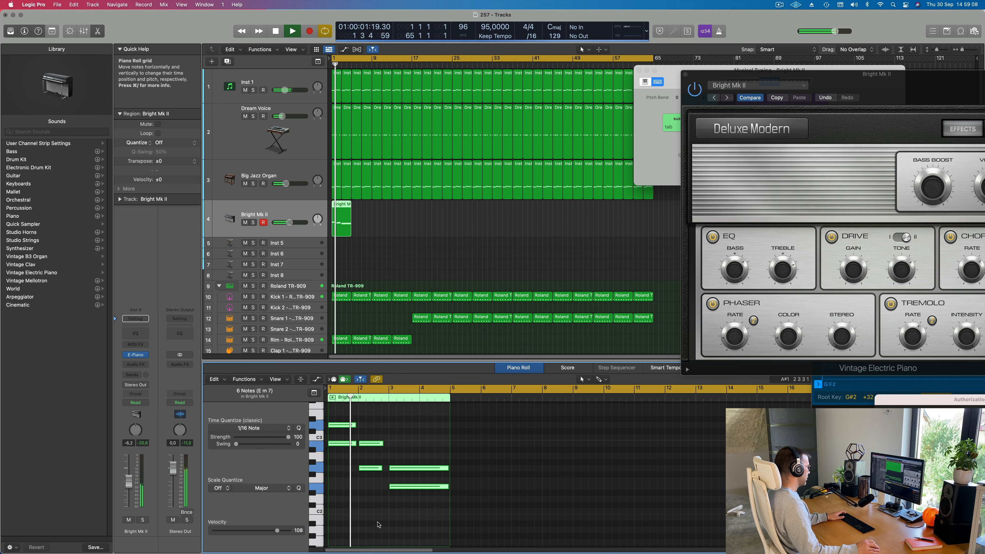
- Lengthen both notes of the second Bright Mk II chord to the start of bar 3
{"action": "scroll", "coordinate": [379, 525], "scroll_direction": "up", "scroll_amount": 5}
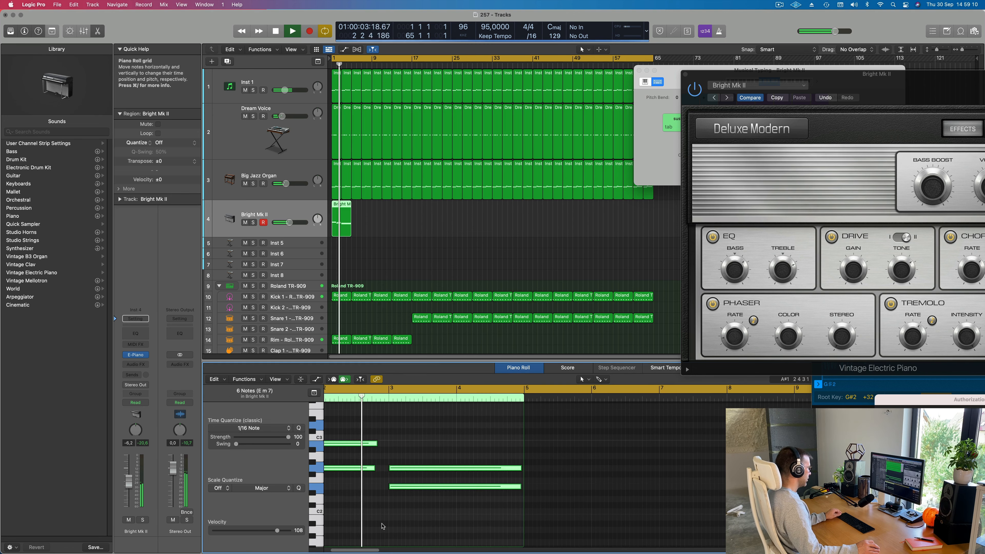
{"action": "scroll", "coordinate": [382, 526], "scroll_direction": "left", "scroll_amount": 2}
{"action": "scroll", "coordinate": [382, 526], "scroll_direction": "down", "scroll_amount": 2}
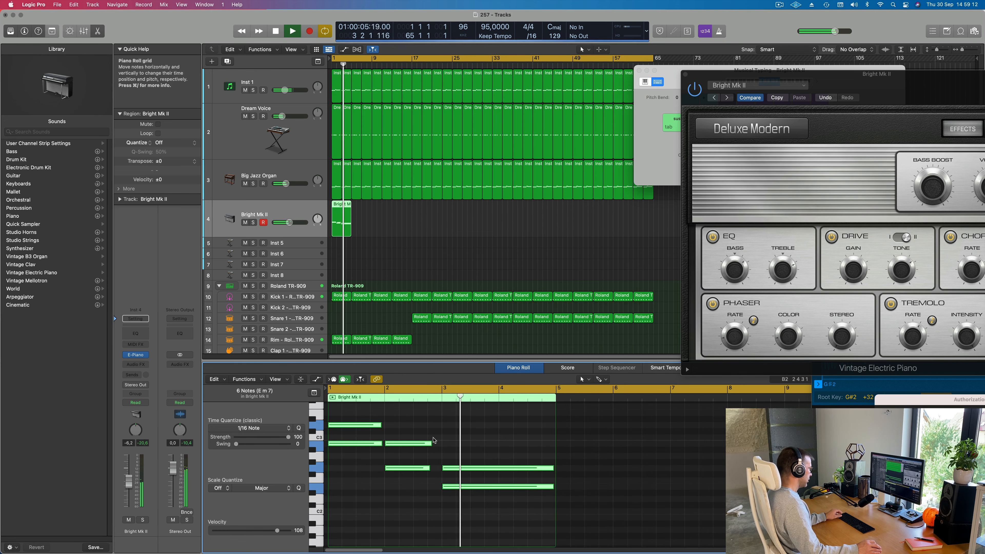
{"action": "left_click_drag", "start_coordinate": [432, 436], "coordinate": [411, 493]}
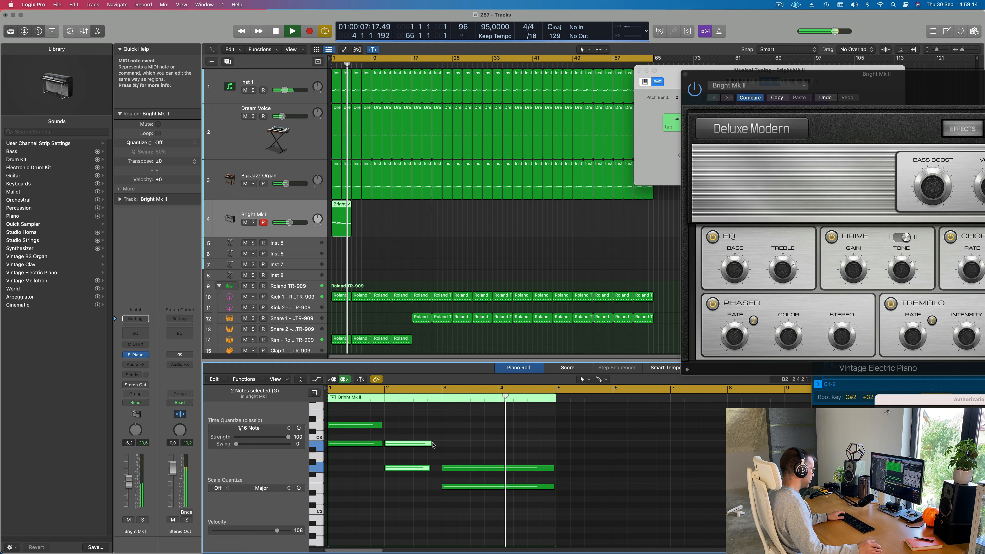
{"action": "left_click_drag", "start_coordinate": [433, 444], "coordinate": [441, 444]}
- Repeat the four-bar Bright Mk II region up to bar 65 and bring the electric piano window back into view
{"action": "left_click", "coordinate": [328, 224]}
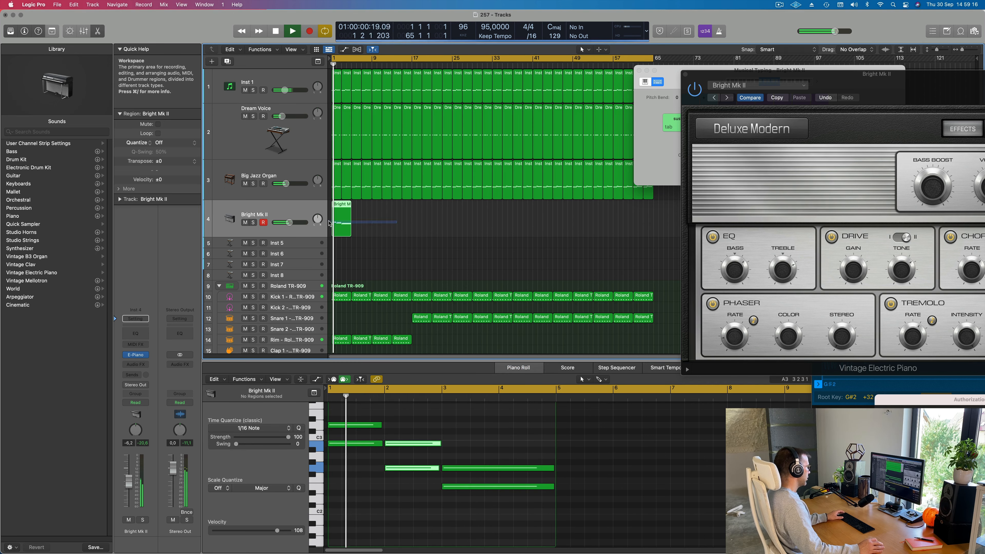
{"action": "left_click", "coordinate": [329, 223]}
{"action": "key", "text": "super+r"}
{"action": "key", "text": "super+r"}
{"action": "key", "text": "super+r"}
{"action": "key", "text": "super+r"}
{"action": "key", "text": "super+r"}
{"action": "key", "text": "super+r"}
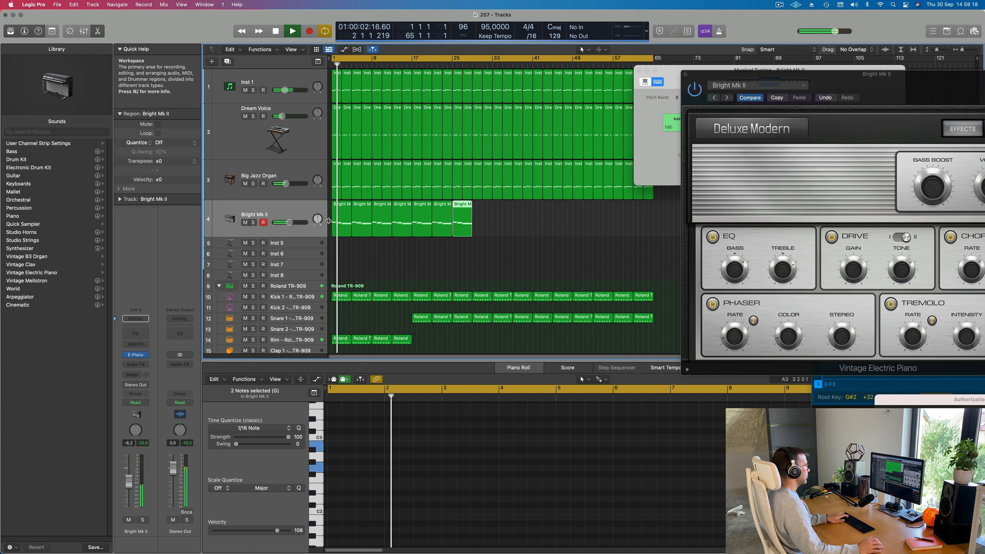
{"action": "key", "text": "super+r"}
{"action": "key", "text": "super+r"}
{"action": "key", "text": "super+r"}
{"action": "key", "text": "super+r"}
{"action": "key", "text": "super+r"}
{"action": "key", "text": "super+r"}
{"action": "key", "text": "super+r"}
{"action": "key", "text": "super+r"}
{"action": "key", "text": "super+r"}
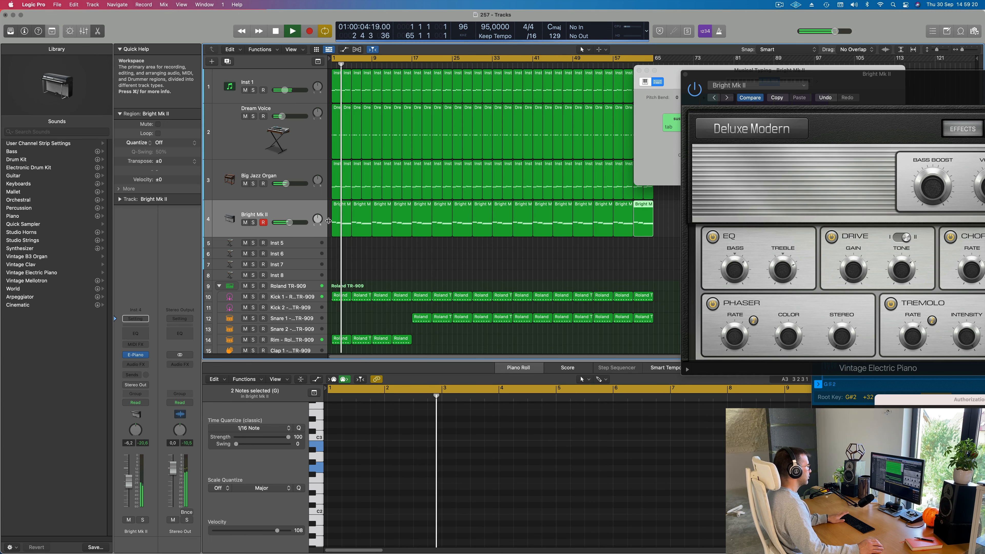
{"action": "left_click_drag", "start_coordinate": [891, 92], "coordinate": [624, 124]}
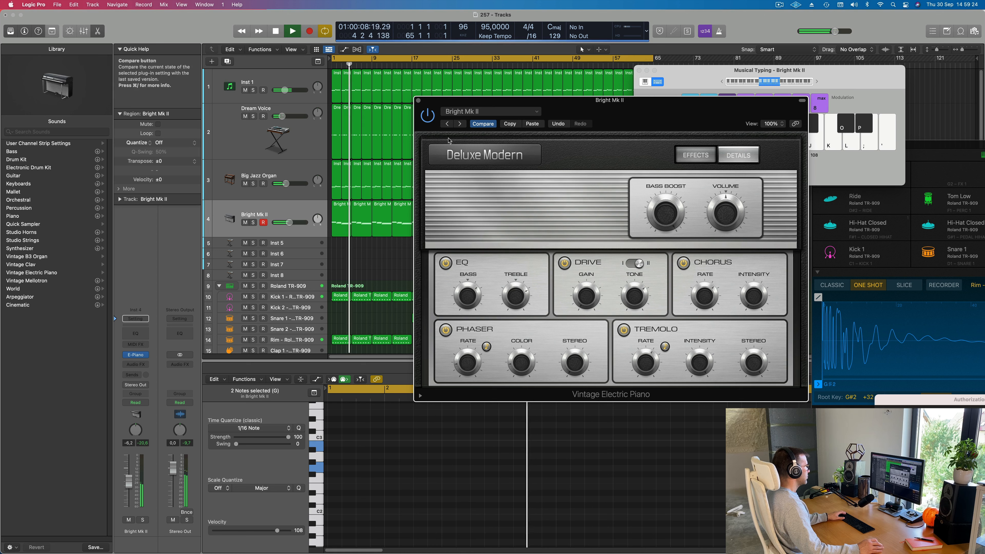
- Step the electric piano through Bright Suitcase to the Classic Electric Piano preset and lower its track volume to -12.6 dB
{"action": "left_click", "coordinate": [459, 125]}
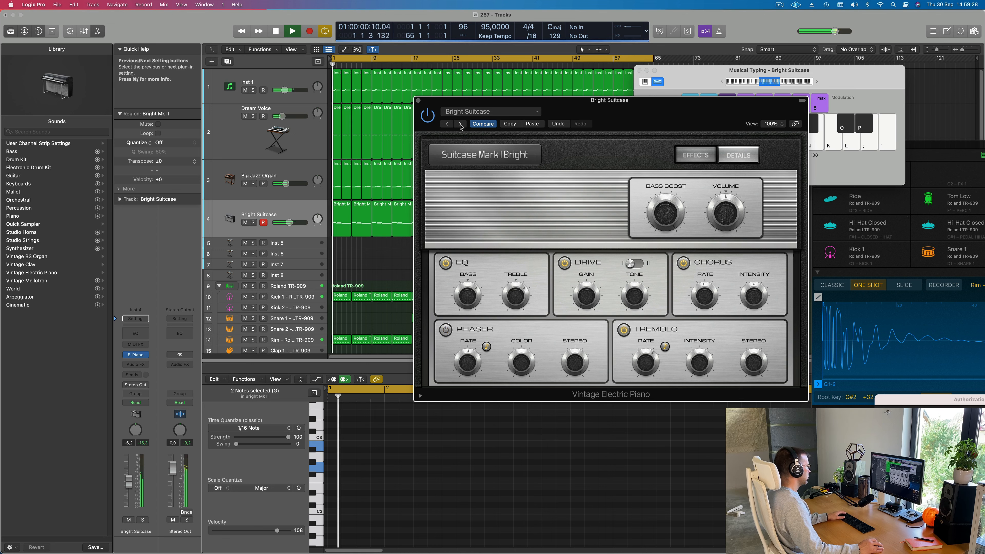
{"action": "left_click", "coordinate": [459, 124]}
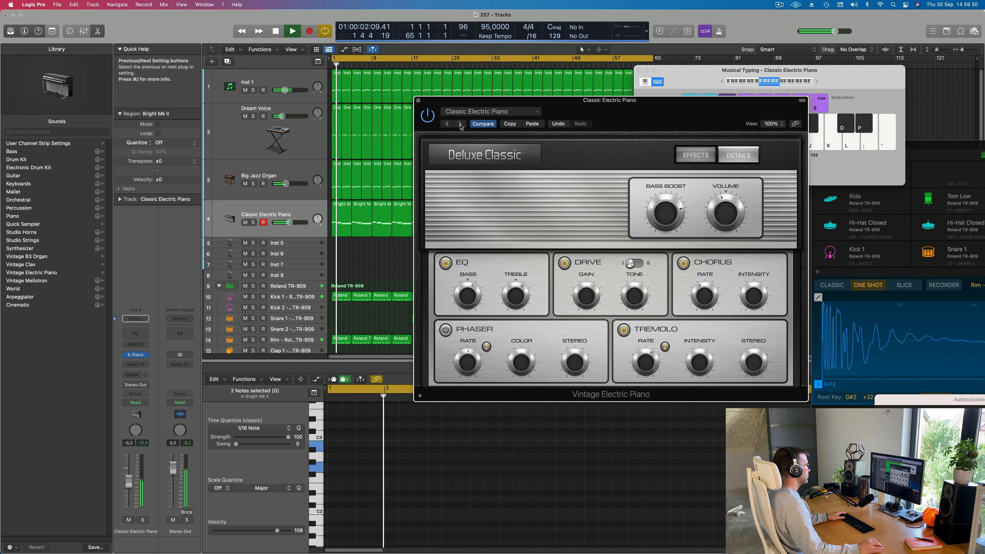
{"action": "left_click_drag", "start_coordinate": [289, 222], "coordinate": [284, 222]}
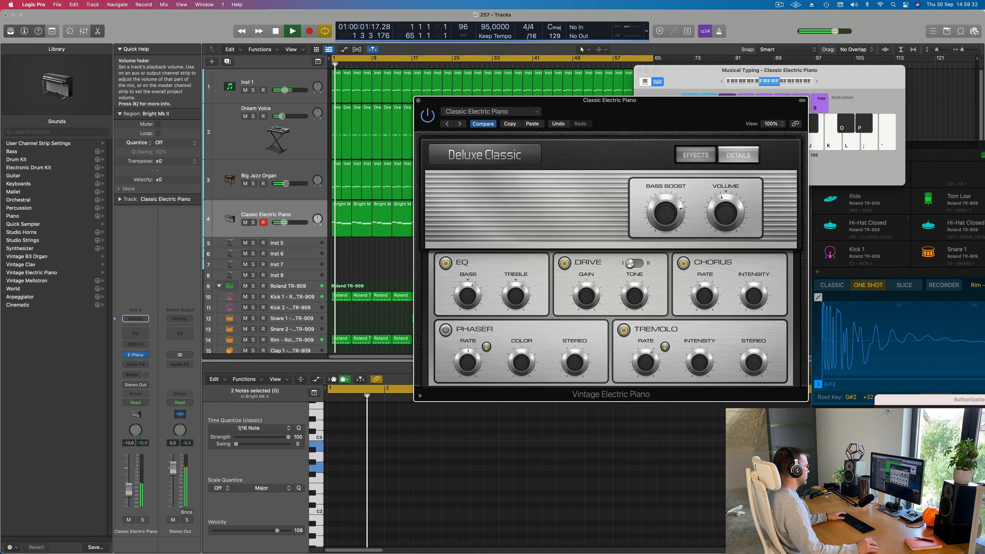
- Add a send to Bus 7 on the Classic Electric Piano track and set its level to about -22.4 dB
{"action": "left_click", "coordinate": [133, 374]}
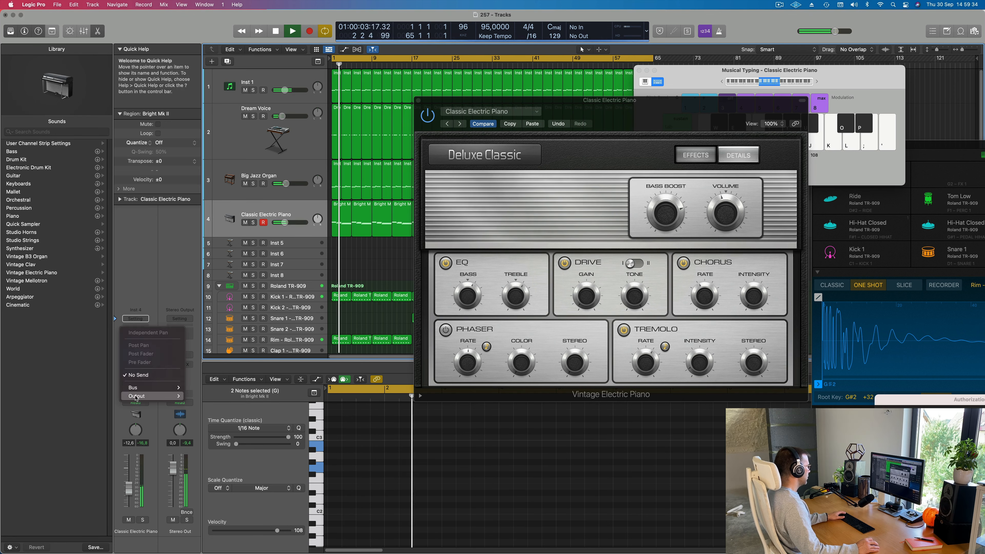
{"action": "mouse_move", "coordinate": [139, 391]}
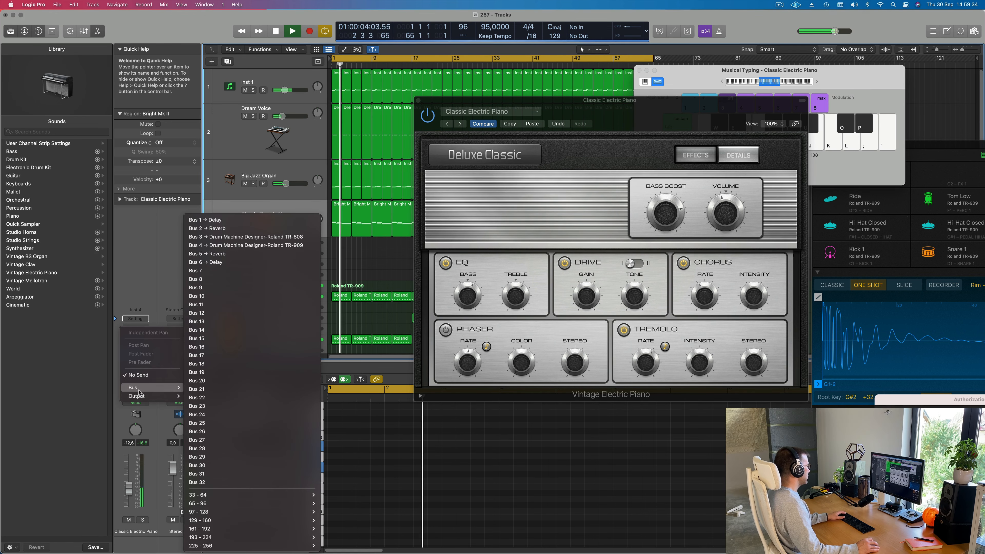
{"action": "left_click", "coordinate": [230, 271]}
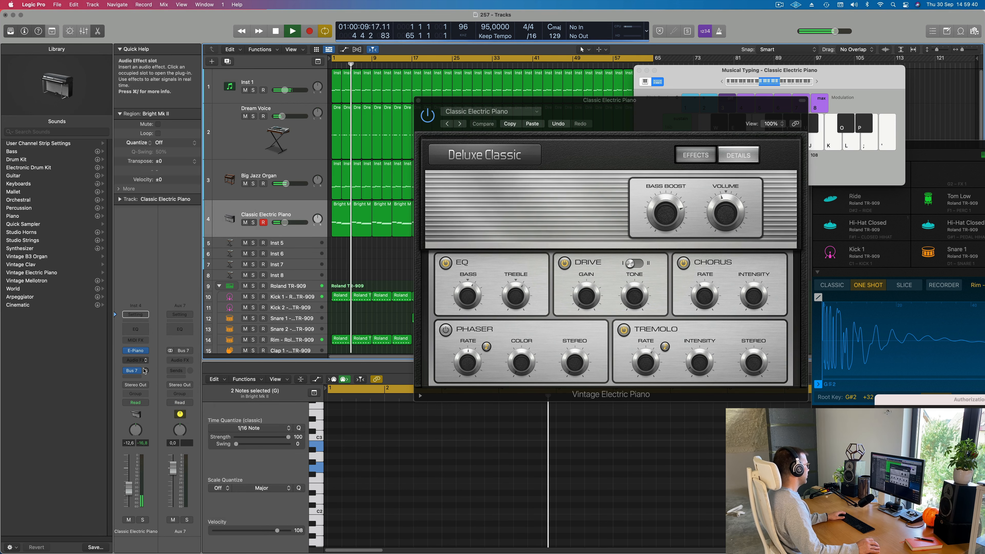
{"action": "left_click_drag", "start_coordinate": [145, 371], "coordinate": [150, 354]}
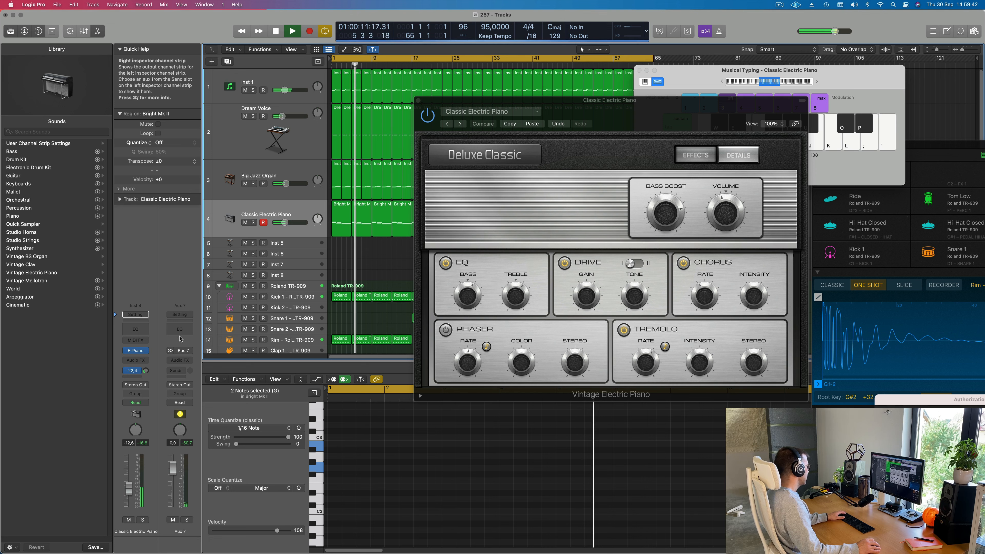
- Insert a stereo SilverVerb on Aux 7 and load the grandiose preset
{"action": "left_click", "coordinate": [180, 360]}
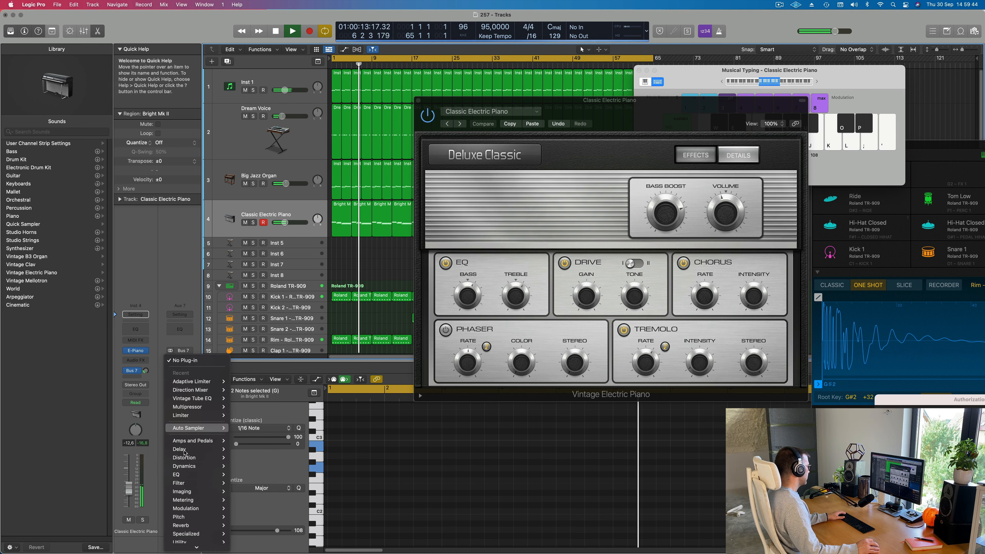
{"action": "mouse_move", "coordinate": [185, 525]}
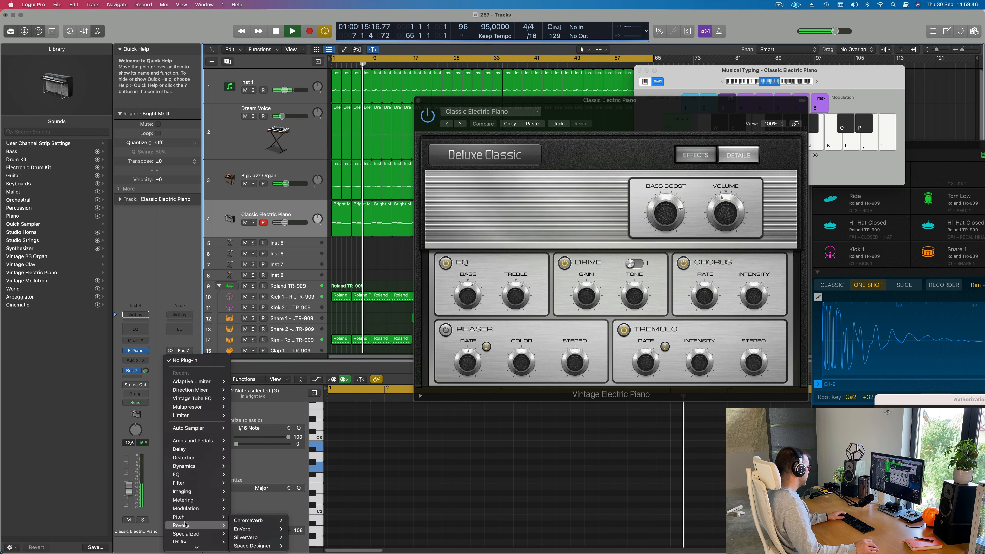
{"action": "mouse_move", "coordinate": [250, 538]}
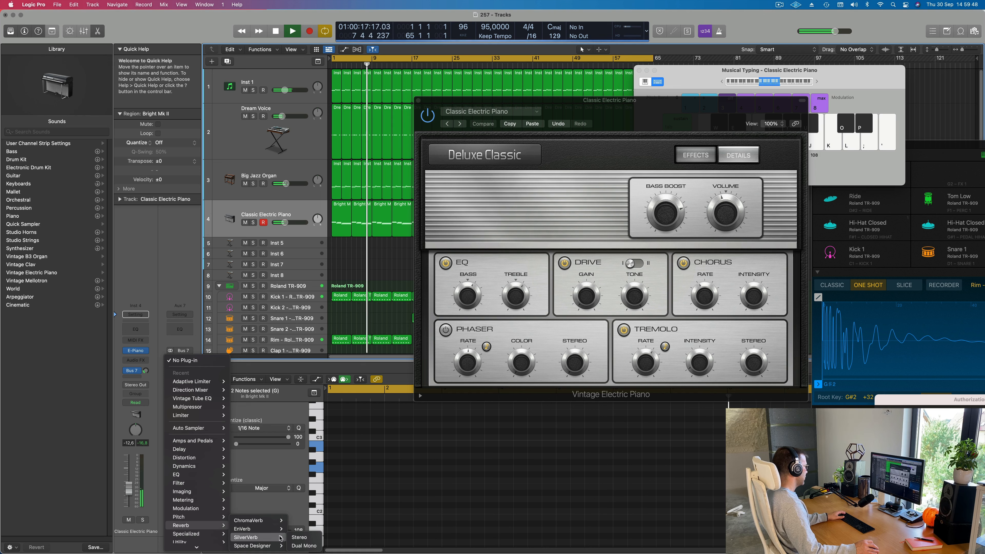
{"action": "left_click", "coordinate": [308, 538]}
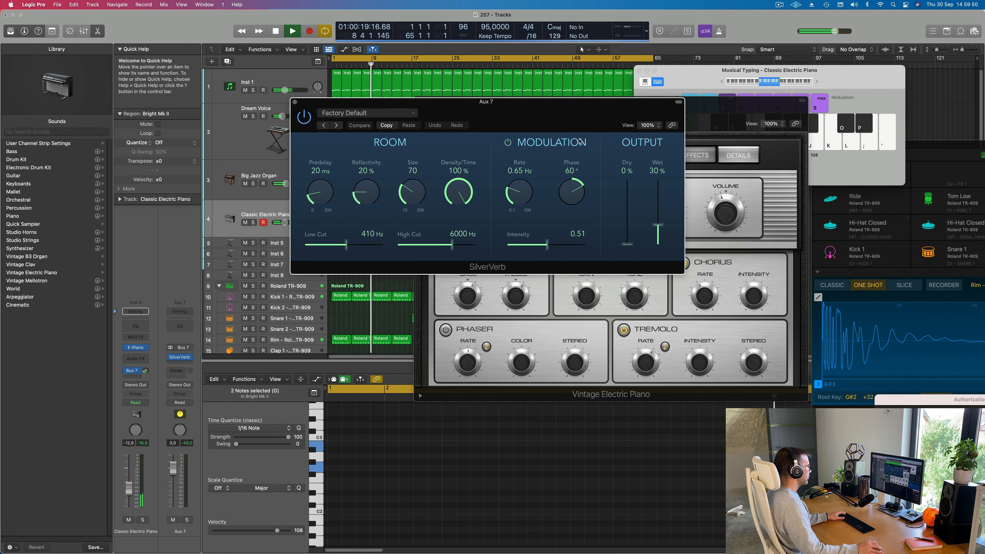
{"action": "left_click", "coordinate": [407, 110]}
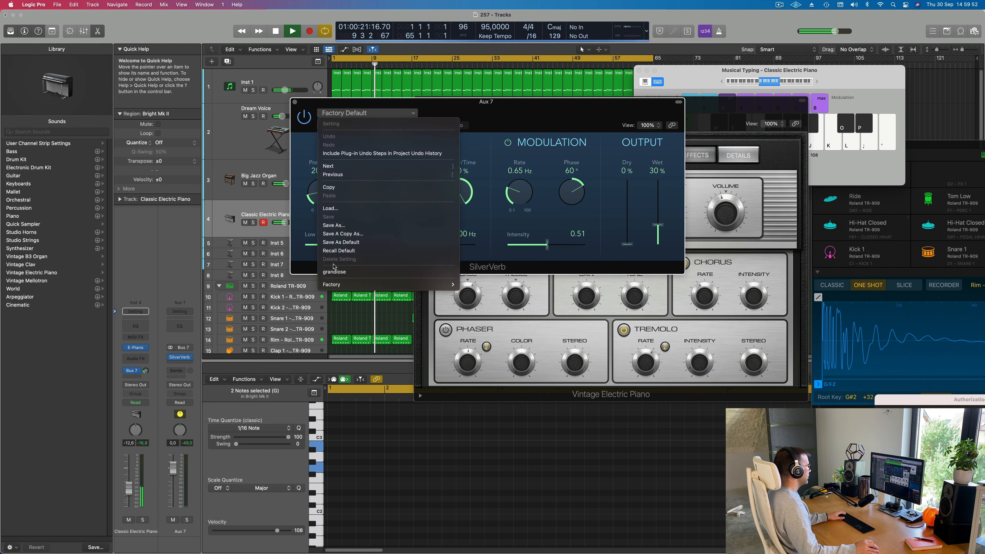
{"action": "left_click", "coordinate": [334, 272]}
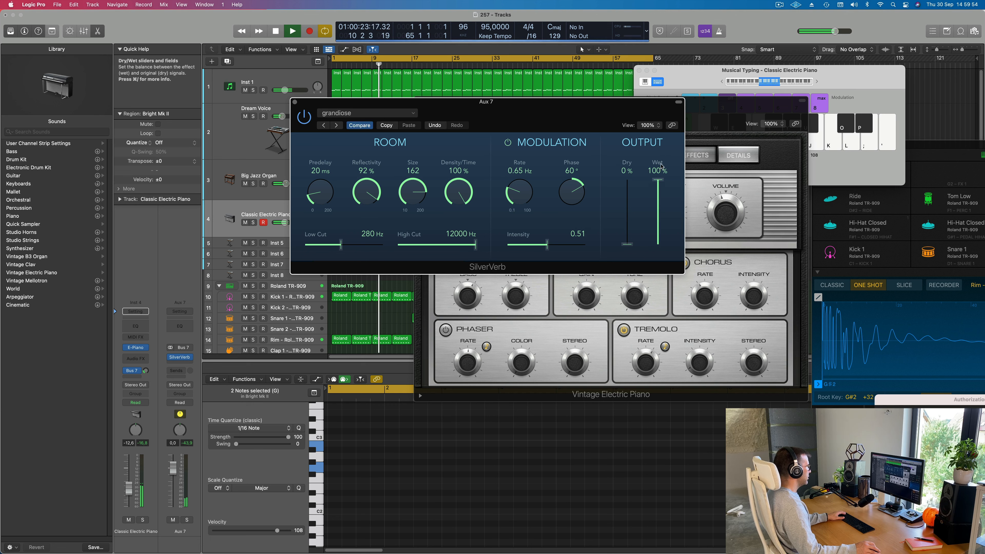
- Restart playback and raise the electric piano's Bus 7 send to -9.3 dB
{"action": "key", "text": "space"}
{"action": "key", "text": "space"}
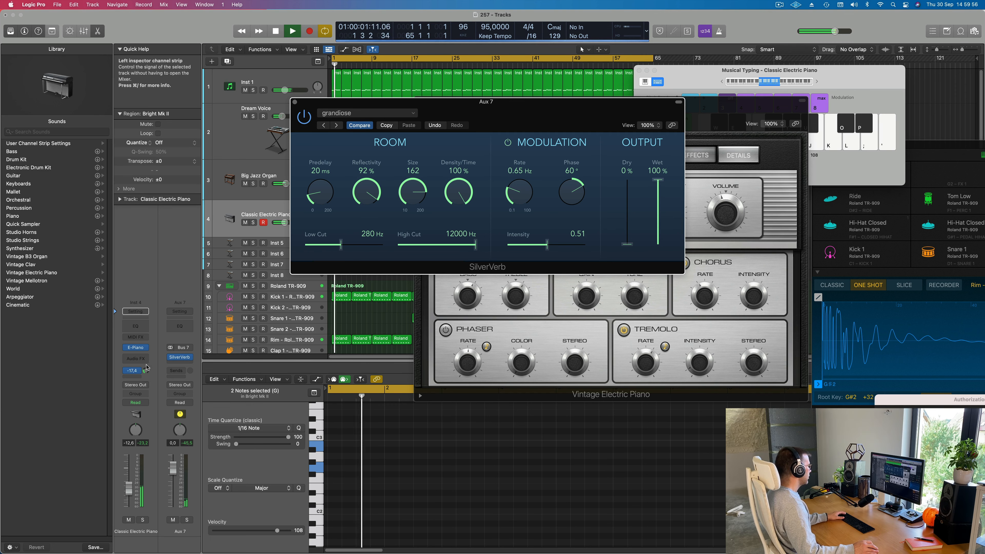
{"action": "left_click_drag", "start_coordinate": [147, 358], "coordinate": [146, 359]}
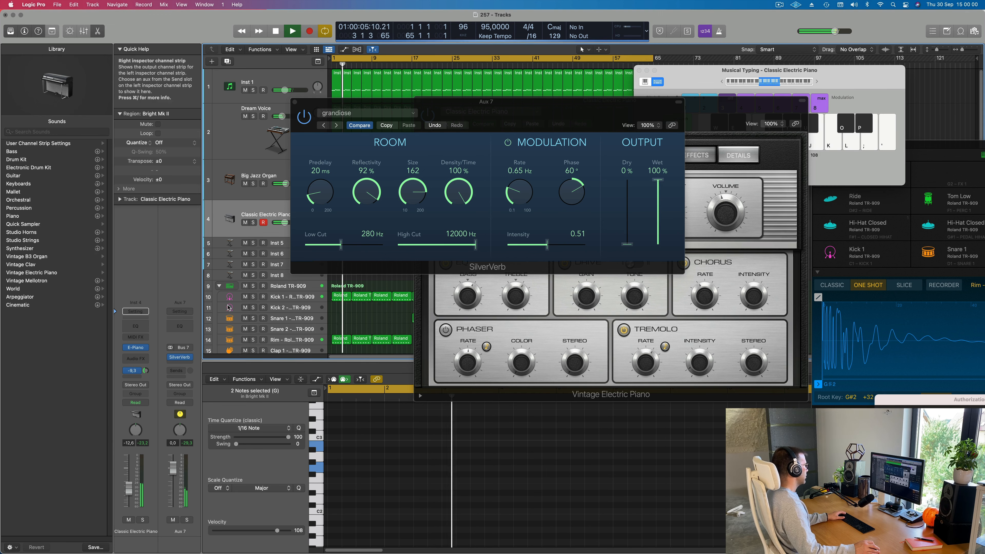
- Spread the SilverVerb and electric piano windows apart and audition the Classic Suitcase Mk I and Classic Suitcase Mk IV presets
{"action": "left_click_drag", "start_coordinate": [463, 109], "coordinate": [984, 112]}
{"action": "left_click_drag", "start_coordinate": [551, 104], "coordinate": [408, 74]}
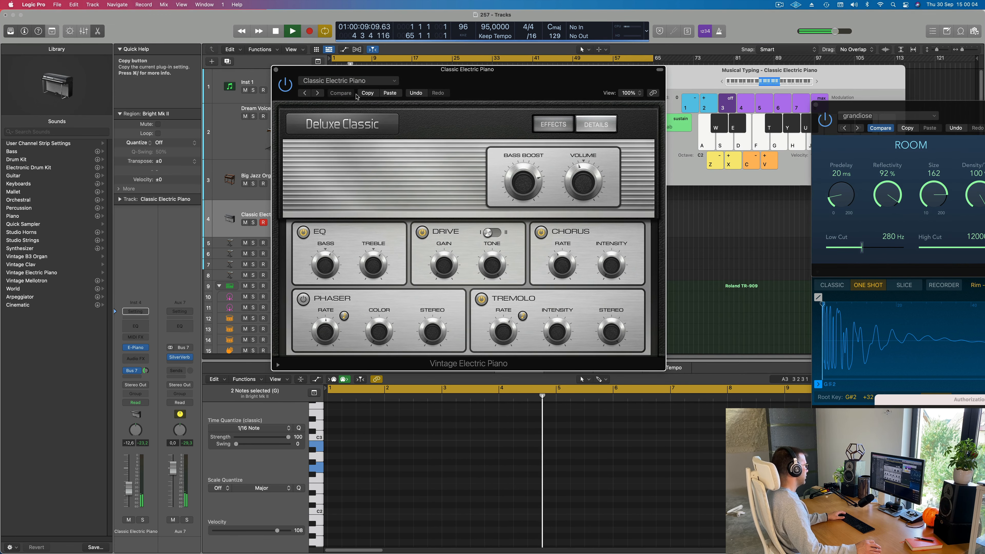
{"action": "left_click", "coordinate": [317, 93]}
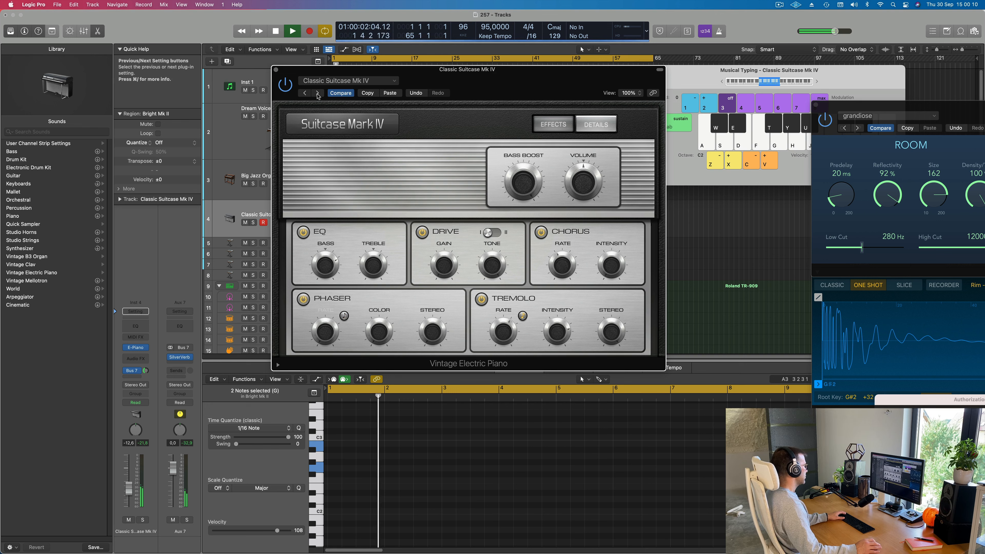
- Reload the Bright Mk II preset for comparison and audition the following presets one by one up to Classic Wurlitzer
{"action": "left_click_drag", "start_coordinate": [349, 69], "coordinate": [328, 96]}
{"action": "left_click", "coordinate": [328, 106]}
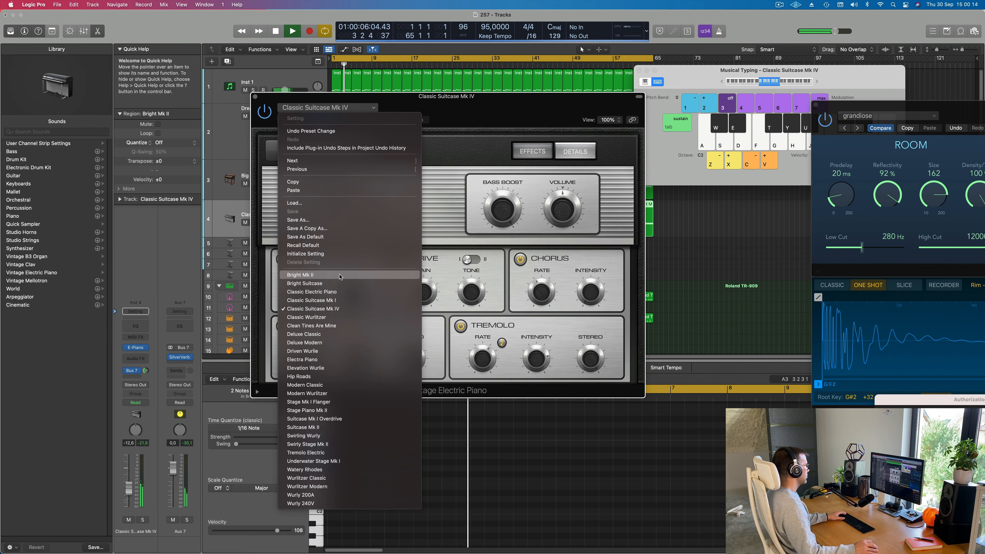
{"action": "left_click", "coordinate": [365, 274]}
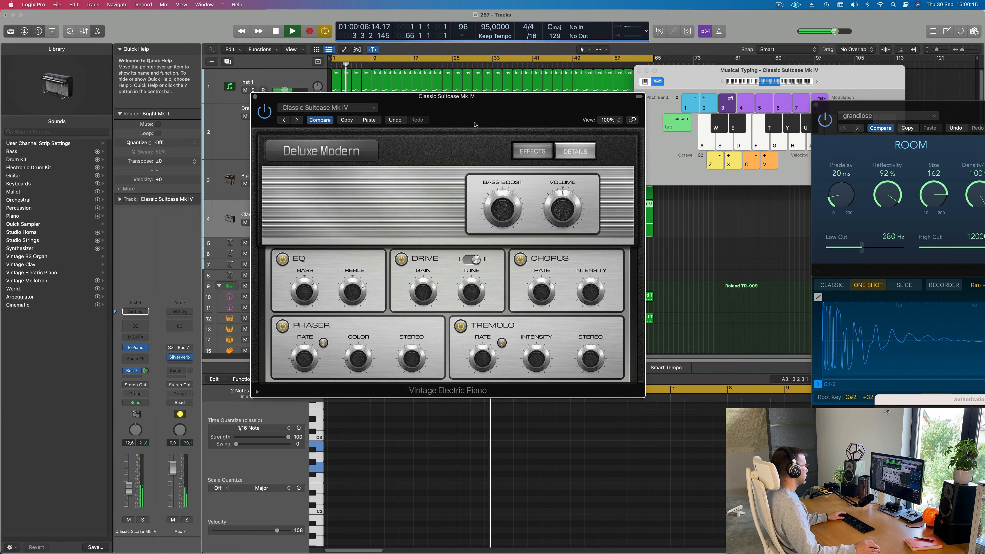
{"action": "left_click", "coordinate": [298, 120]}
{"action": "left_click", "coordinate": [298, 120]}
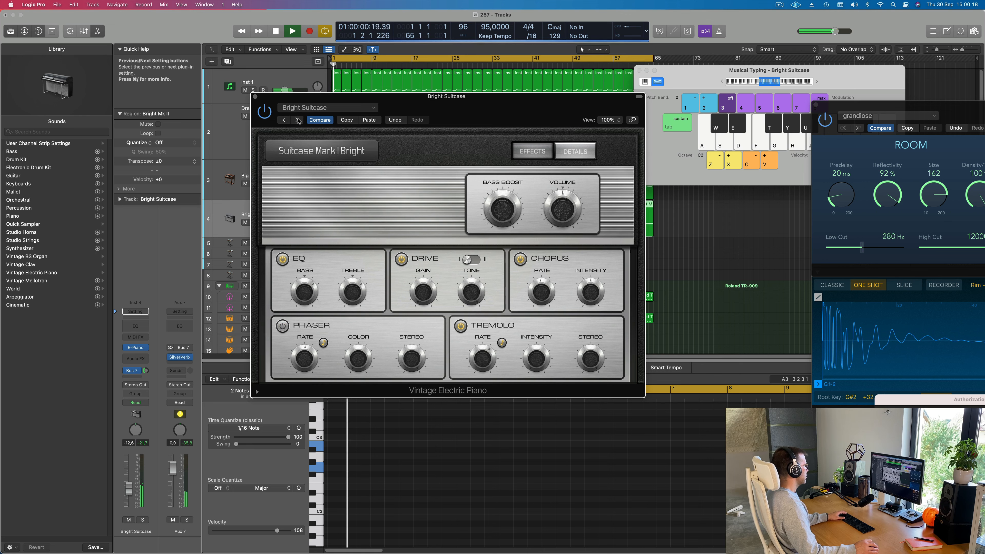
{"action": "left_click", "coordinate": [298, 120]}
{"action": "left_click", "coordinate": [298, 121]}
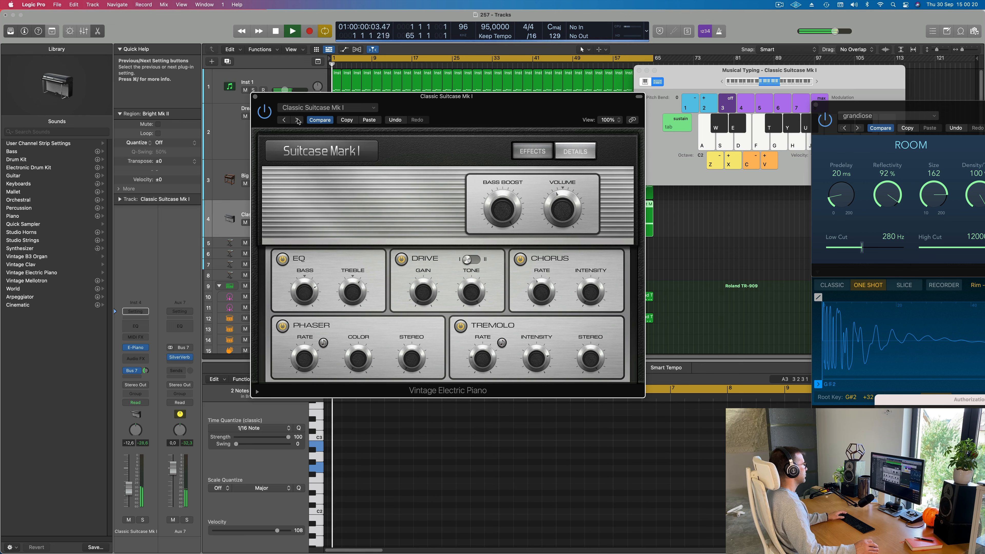
{"action": "left_click", "coordinate": [298, 120]}
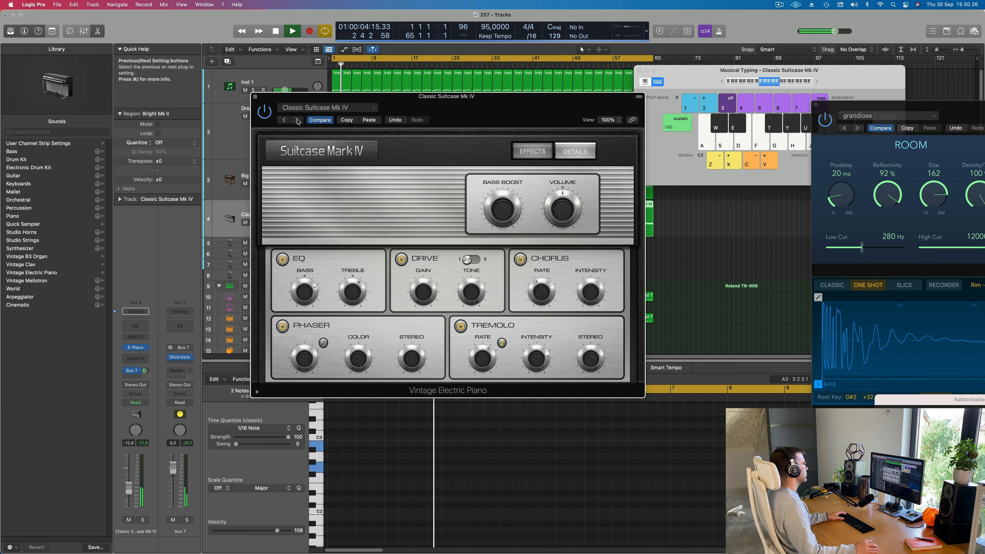
{"action": "left_click", "coordinate": [298, 120]}
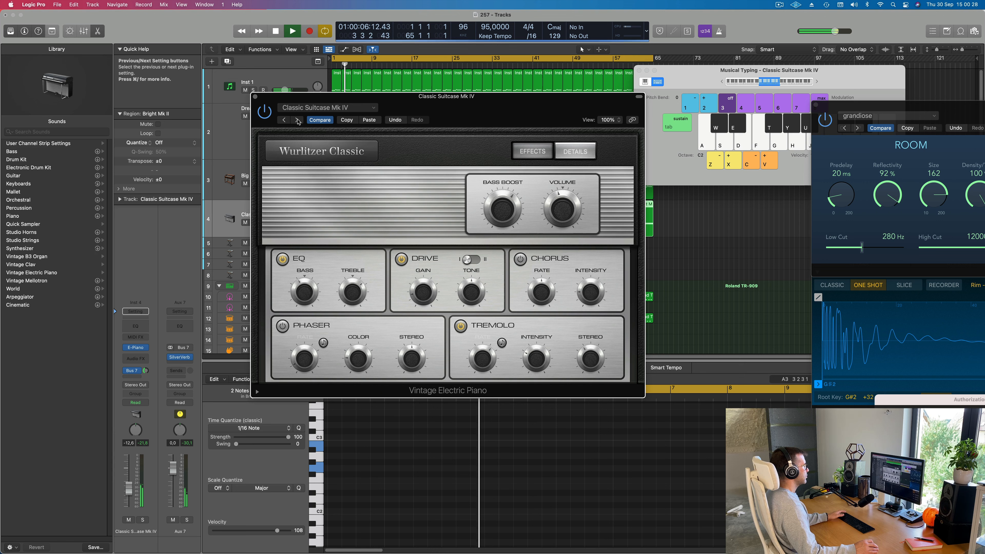
- Restart playback and audition the Clean Tines Are Mine and Deluxe Classic presets from the start of the song
{"action": "key", "text": "space"}
{"action": "left_click", "coordinate": [298, 120]}
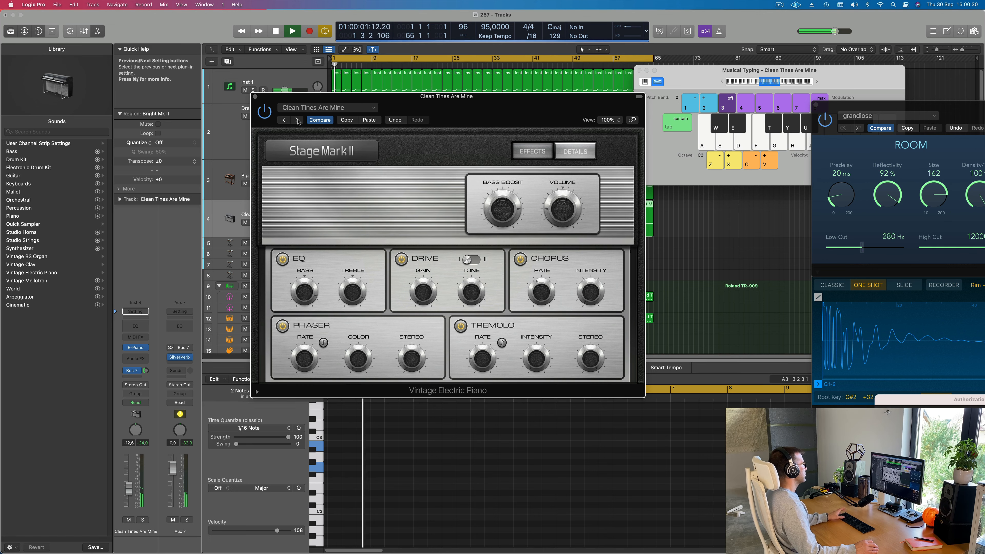
{"action": "left_click", "coordinate": [298, 121]}
{"action": "key", "text": "Return"}
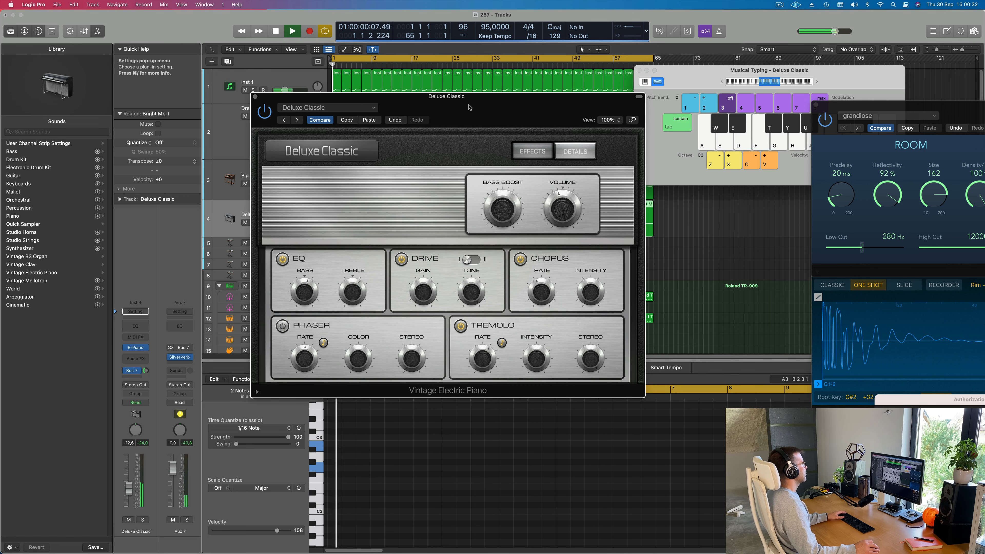
- Load the Clean Tines Are Mine preset, raise the track's volume to -5.0 dB and close the electric piano window
{"action": "left_click_drag", "start_coordinate": [469, 104], "coordinate": [516, 116]}
{"action": "left_click", "coordinate": [415, 115]}
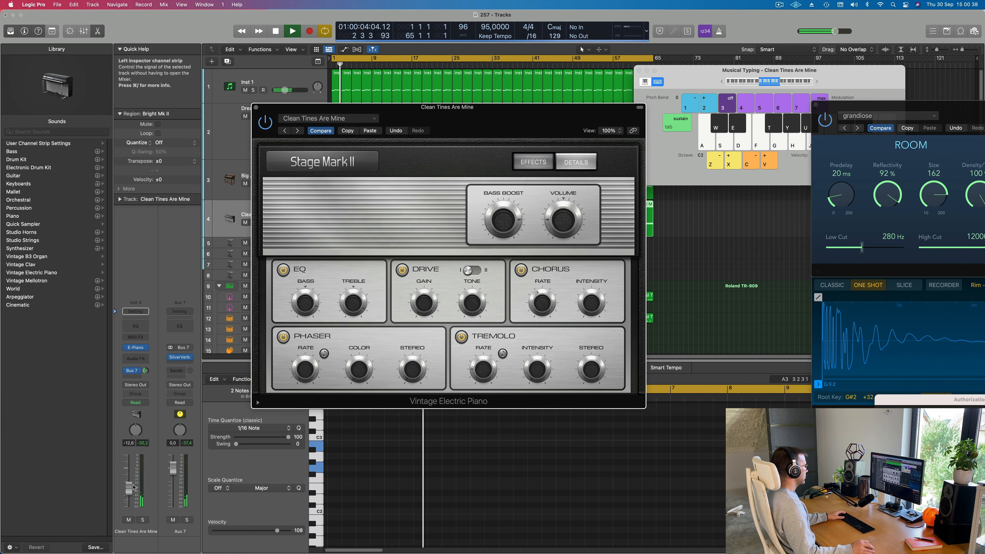
{"action": "left_click_drag", "start_coordinate": [133, 487], "coordinate": [129, 478]}
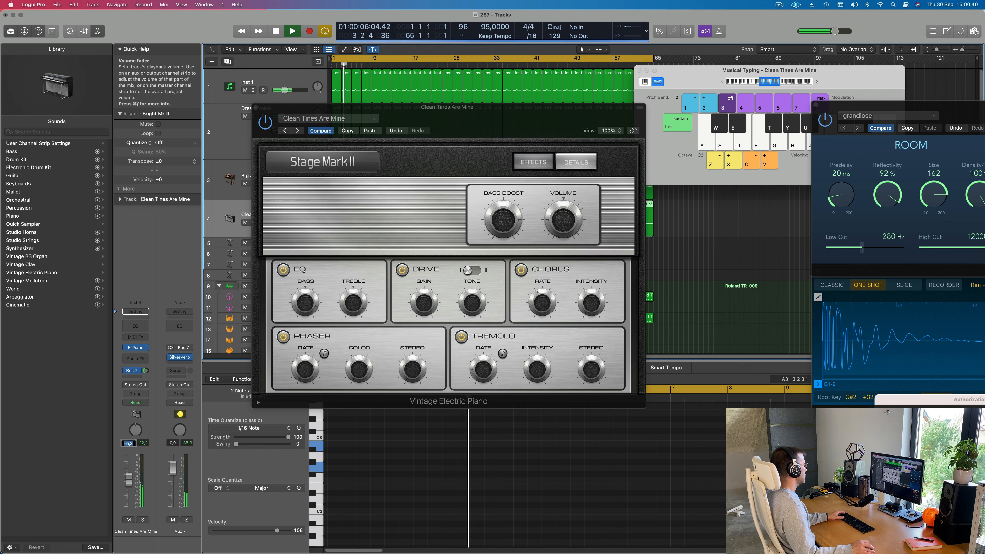
{"action": "left_click_drag", "start_coordinate": [256, 104], "coordinate": [133, 109]}
{"action": "left_click", "coordinate": [146, 112]}
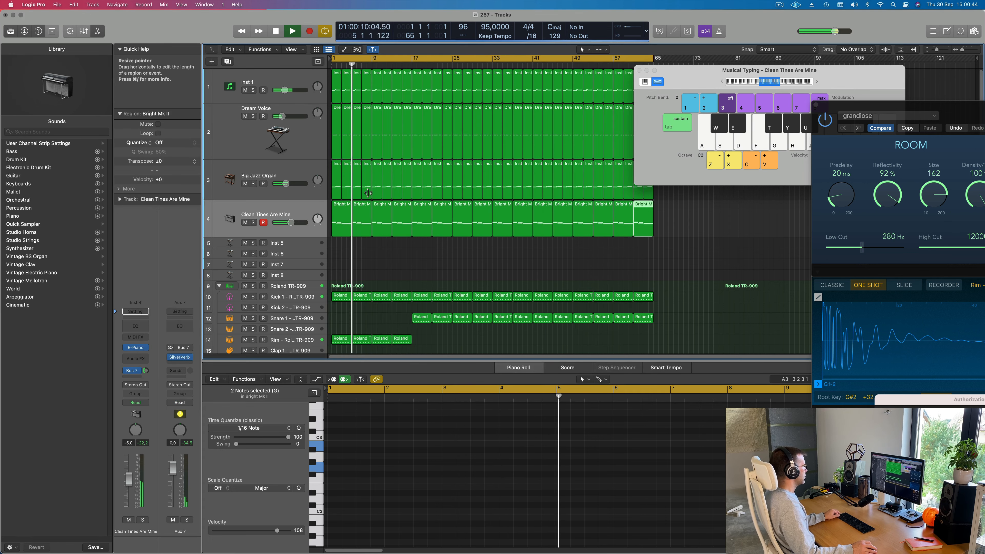